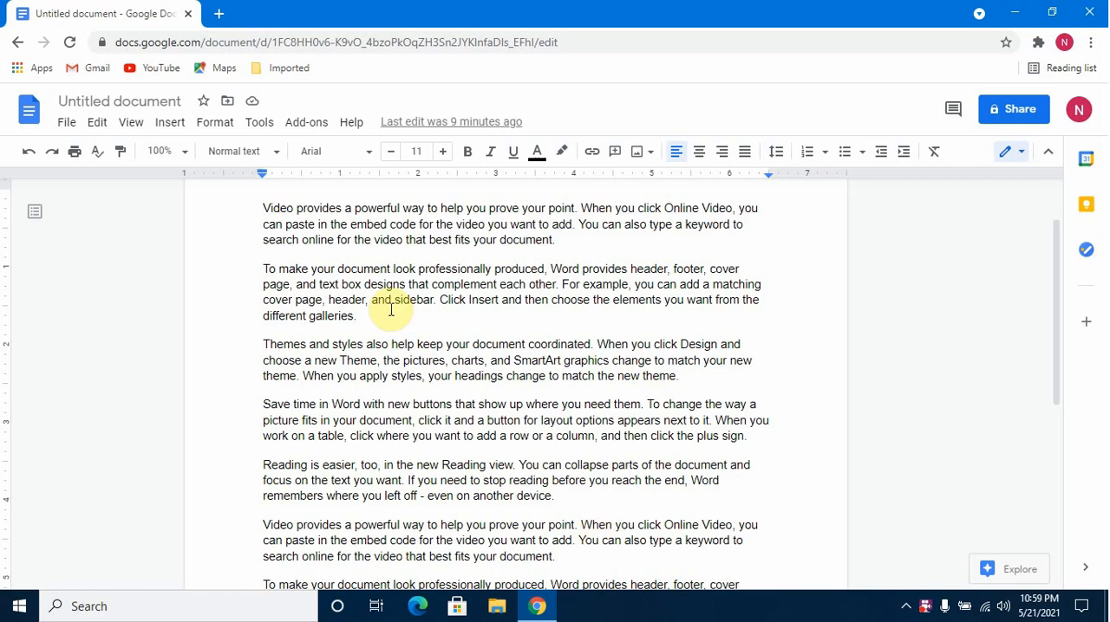
pyautogui.scroll(-3, 267, 263)
pyautogui.scroll(3, 267, 263)
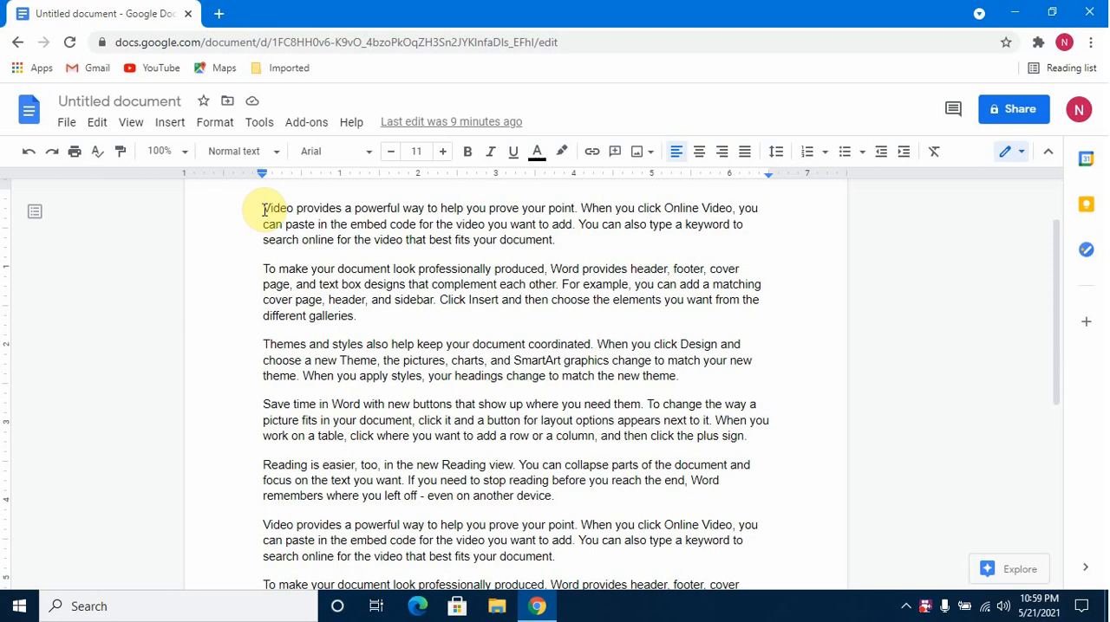
pyautogui.write('1.')
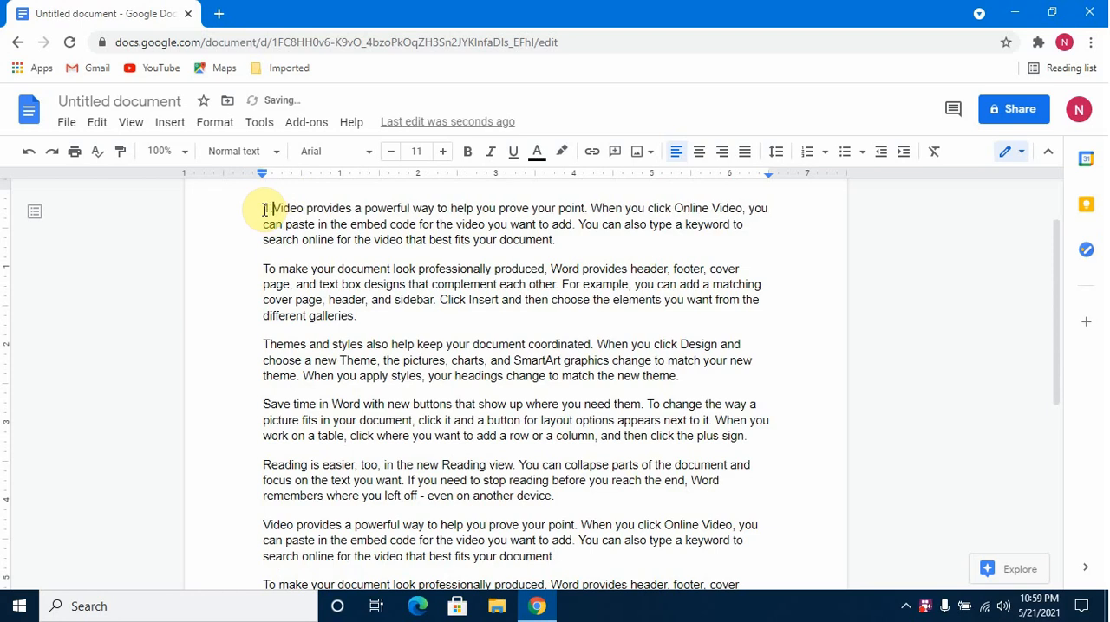
pyautogui.press('BackSpace')
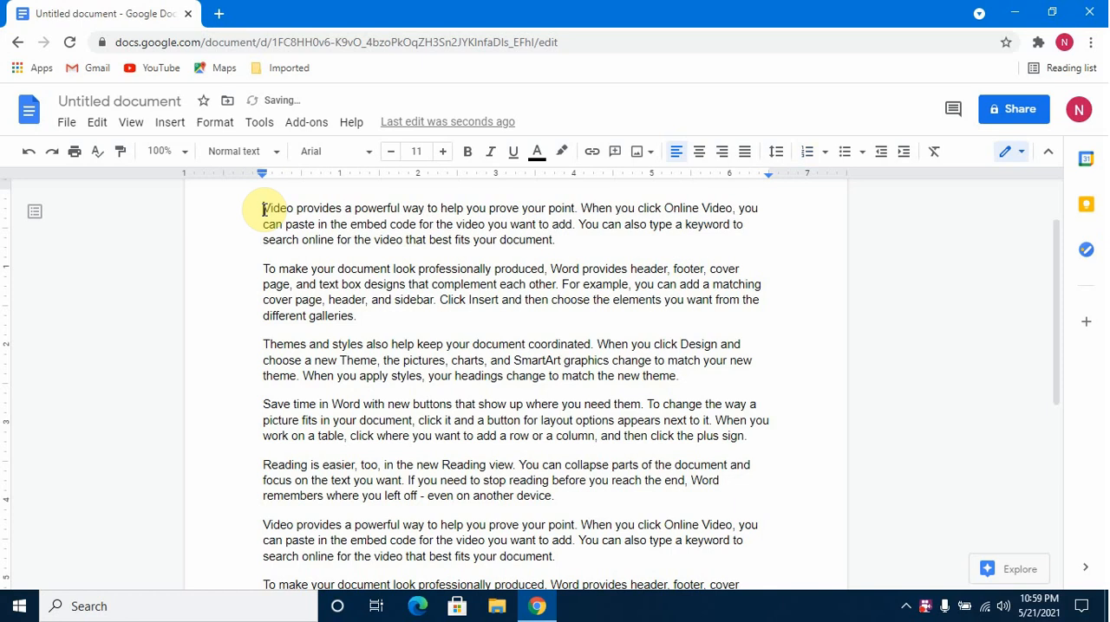
# Turn all the document's paragraphs into a numbered list in the default style.
pyautogui.moveTo(263, 210); pyautogui.dragTo(607, 537)
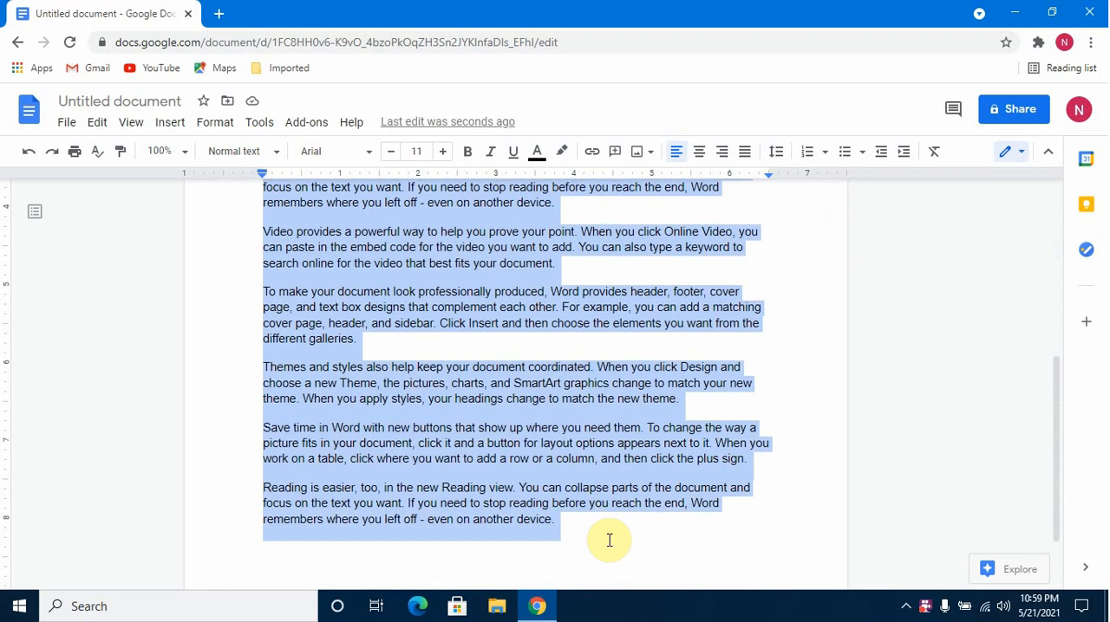
pyautogui.click(802, 161)
pyautogui.scroll(3, 689, 381)
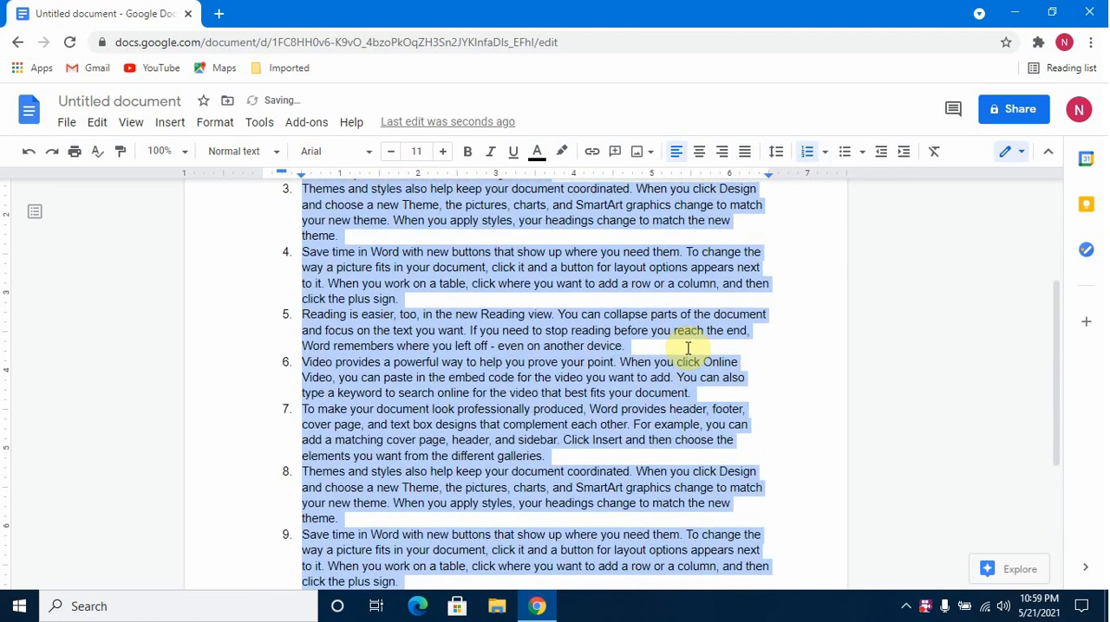
pyautogui.scroll(3, 690, 347)
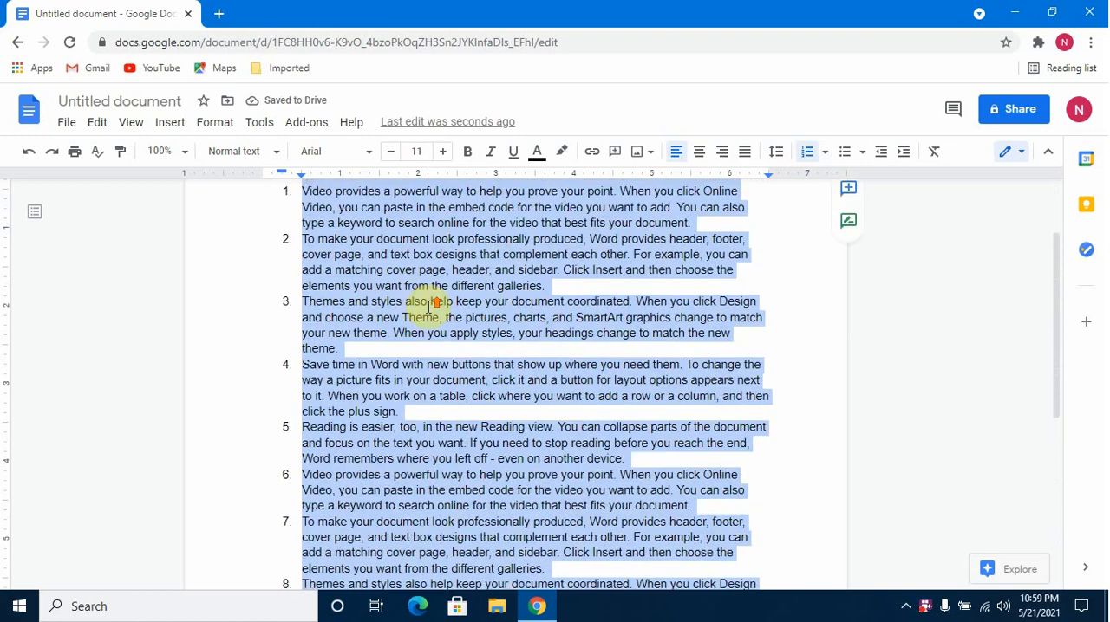
pyautogui.scroll(1, 373, 277)
pyautogui.click(326, 240)
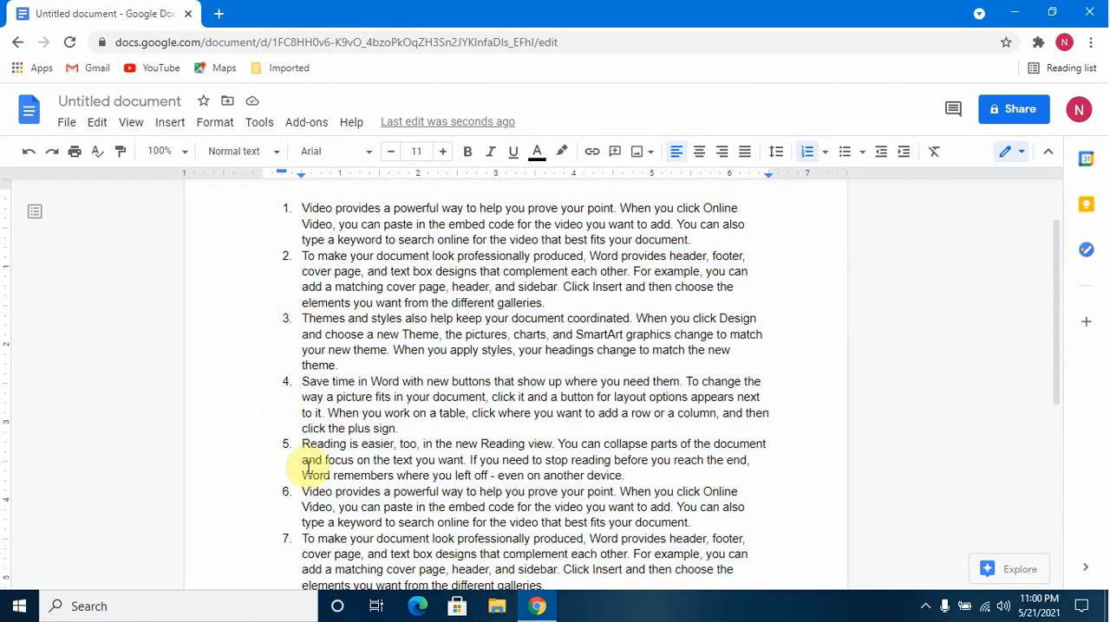
pyautogui.scroll(-4, 295, 527)
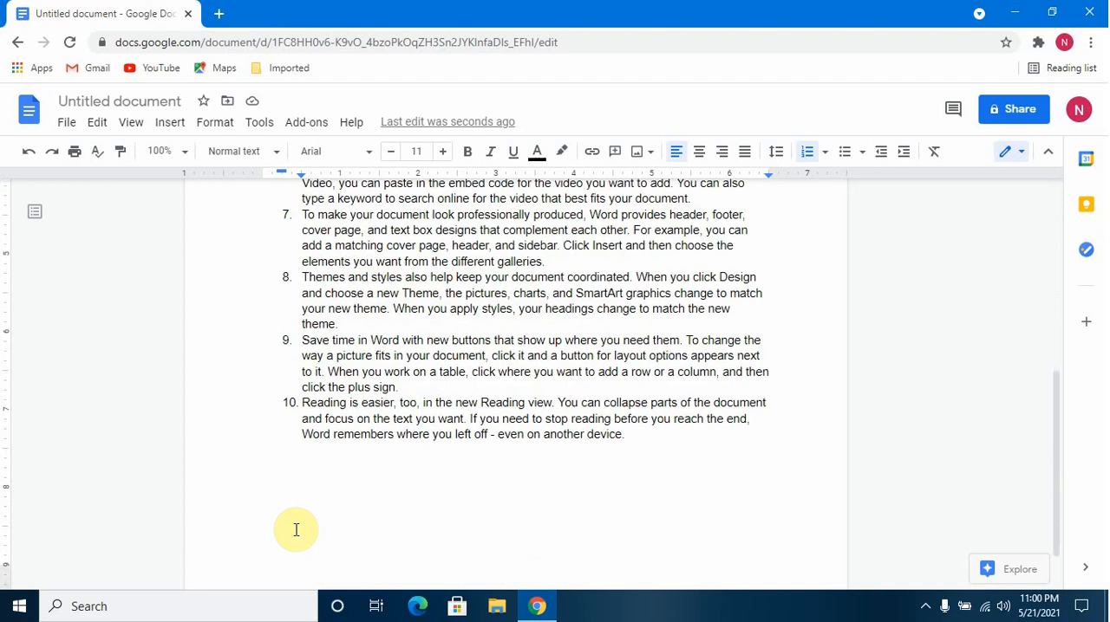
pyautogui.scroll(5, 296, 530)
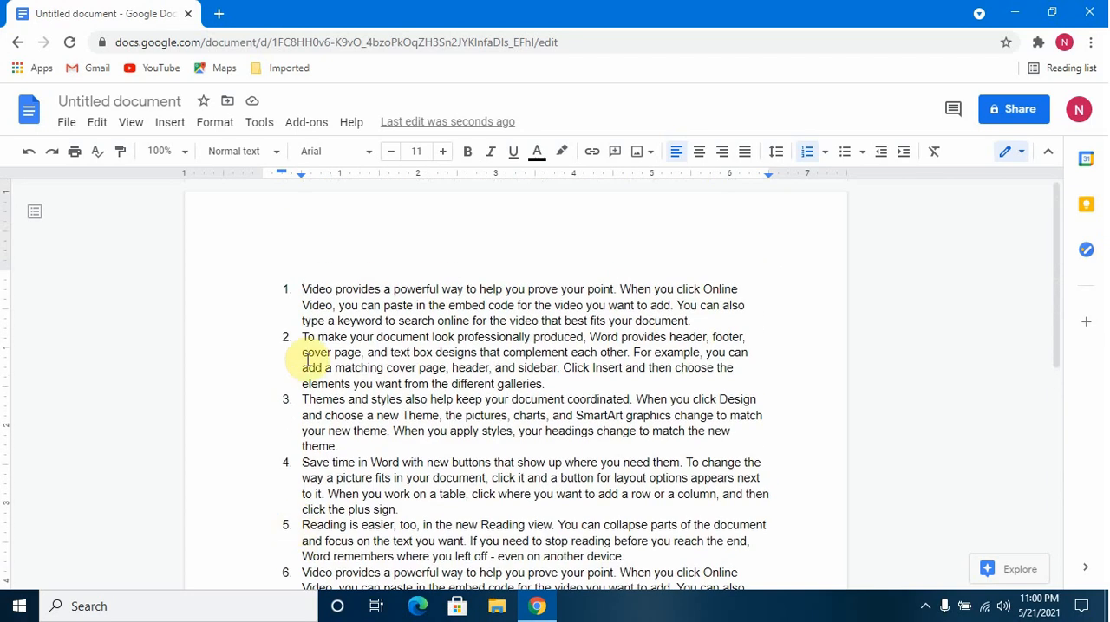
pyautogui.click(303, 338)
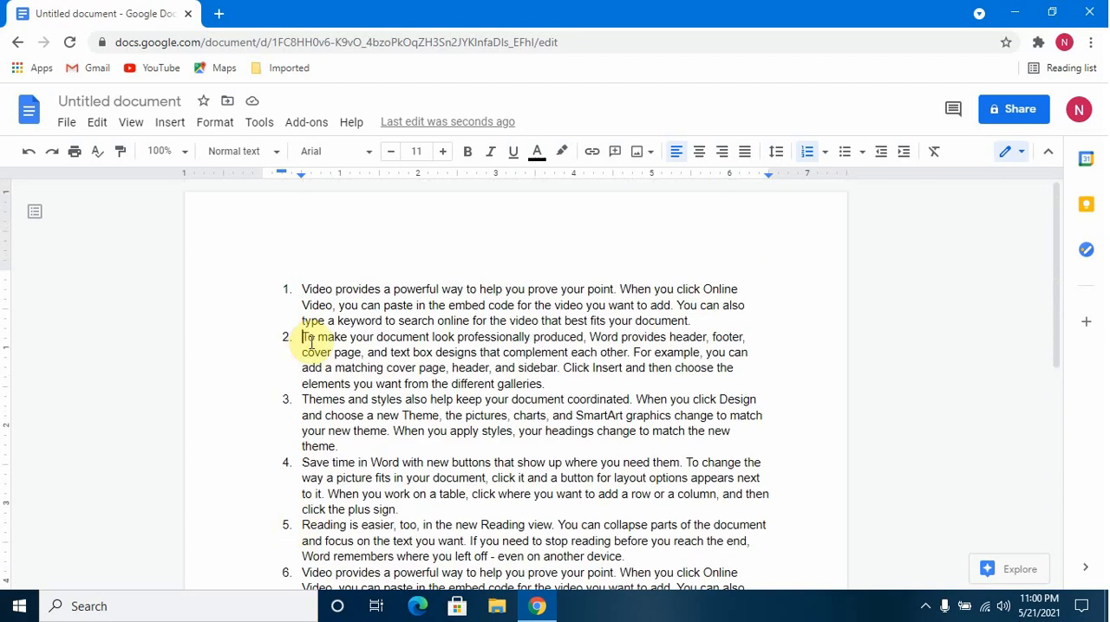
pyautogui.click(283, 292)
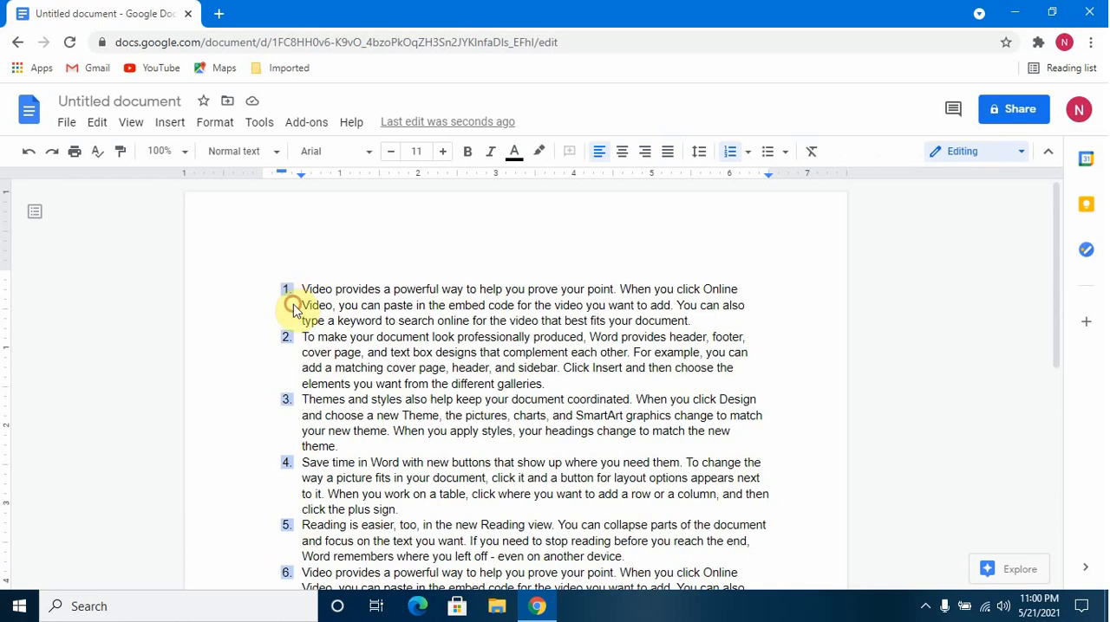
pyautogui.click(300, 305)
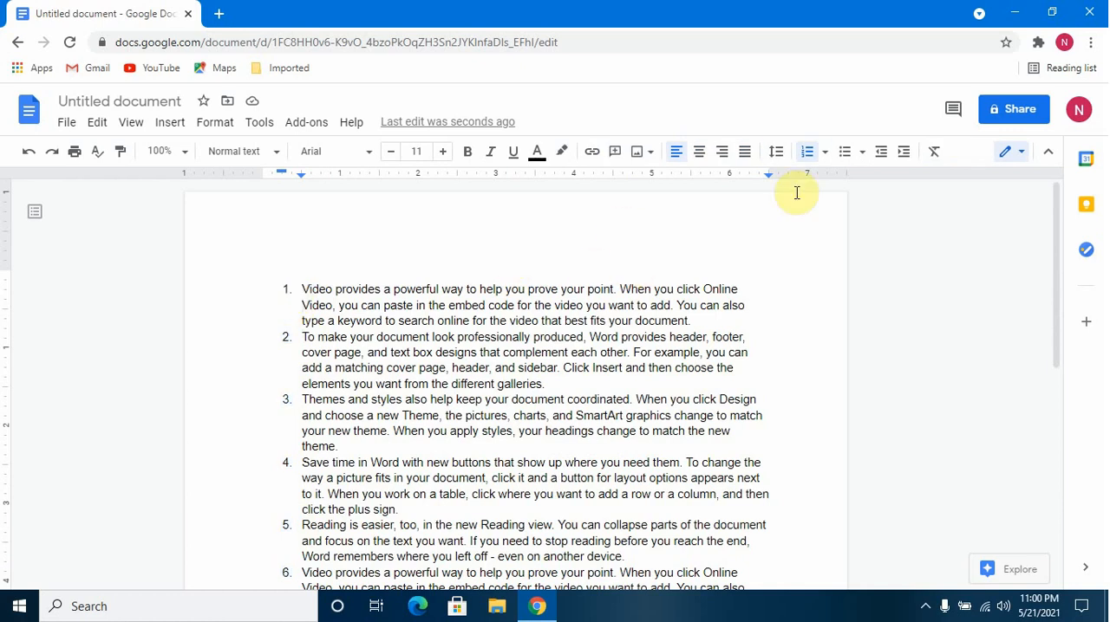
pyautogui.click(826, 158)
pyautogui.click(828, 162)
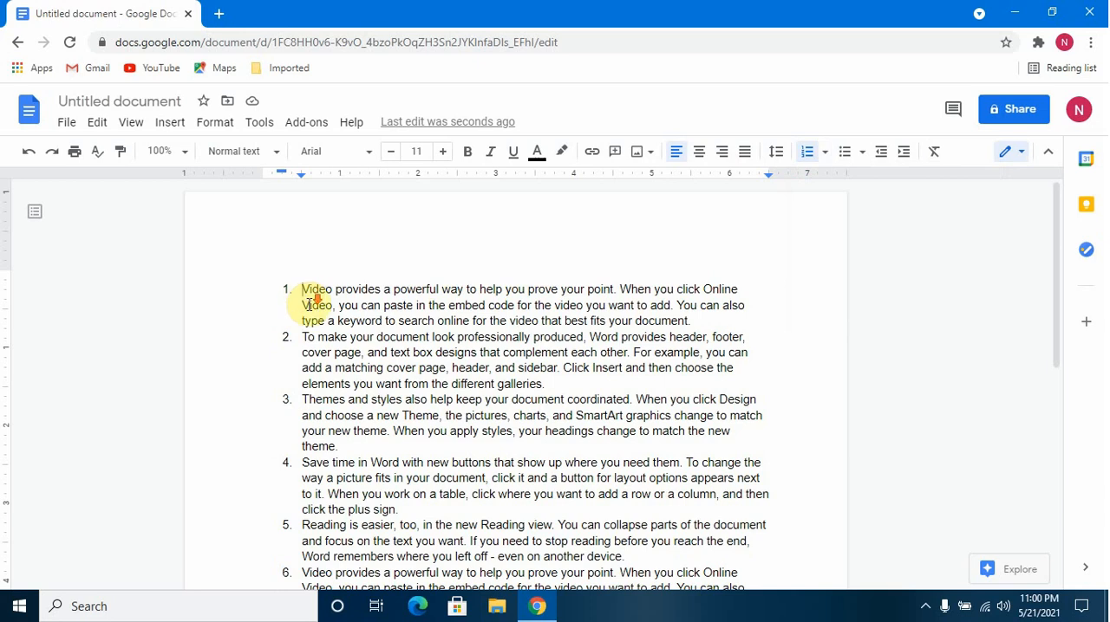
pyautogui.scroll(-1, 306, 292)
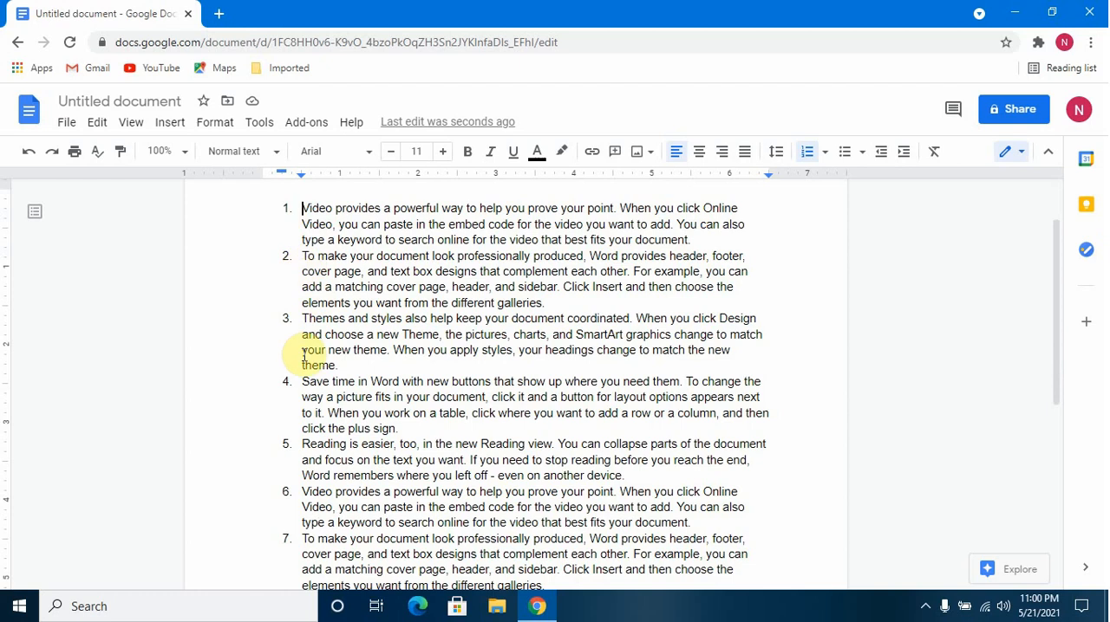
pyautogui.click(303, 256)
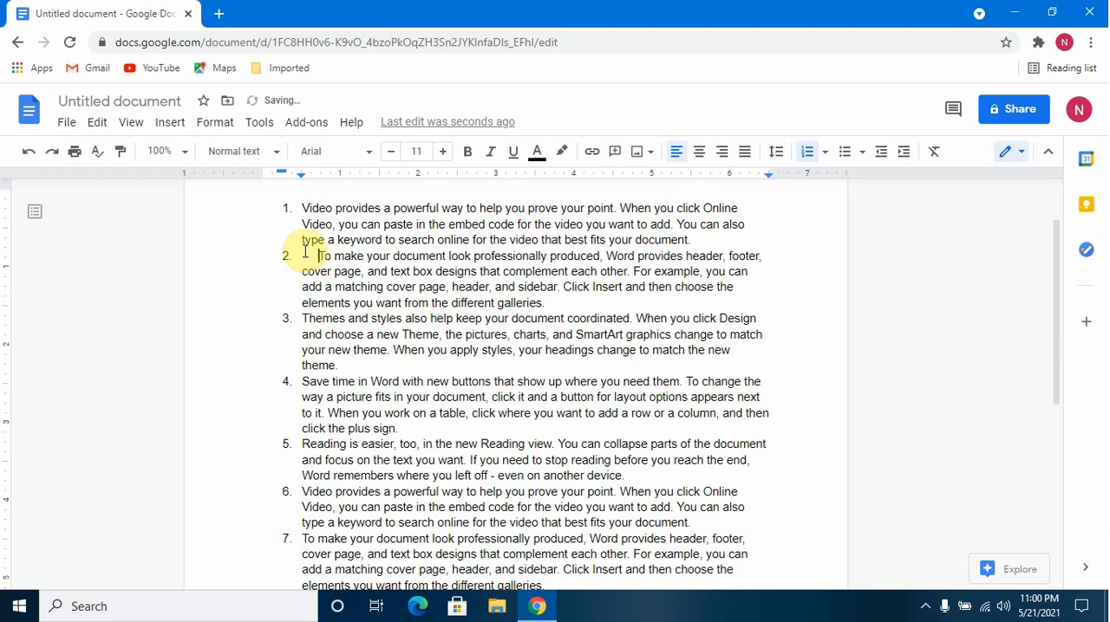
pyautogui.press('BackSpace')
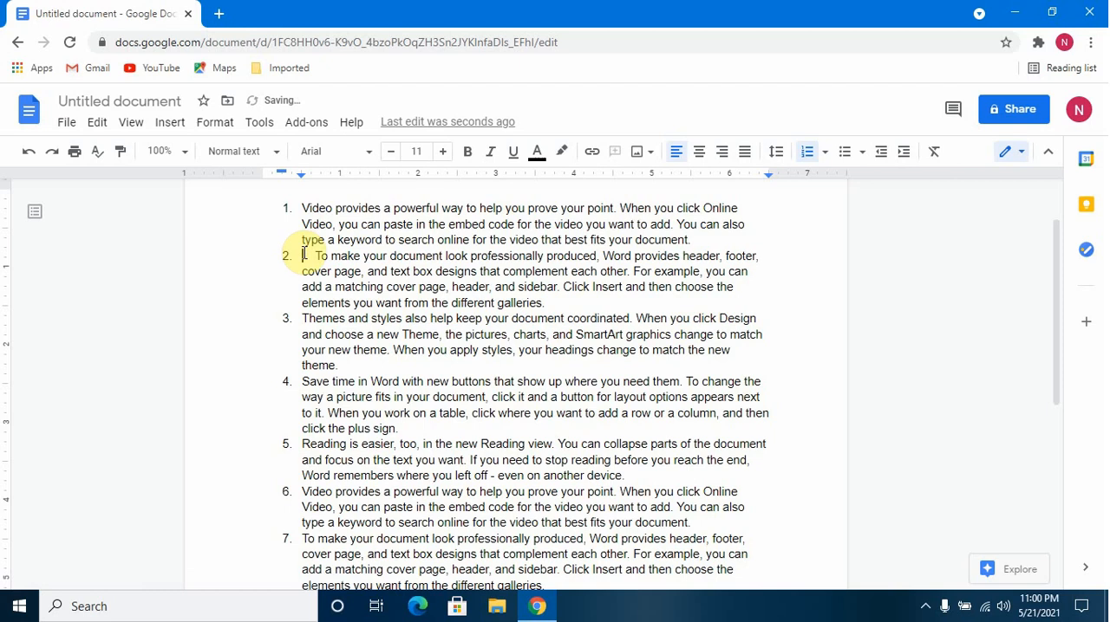
pyautogui.press('BackSpace')
pyautogui.press('BackSpace')
pyautogui.press('BackSpace')
pyautogui.press('BackSpace')
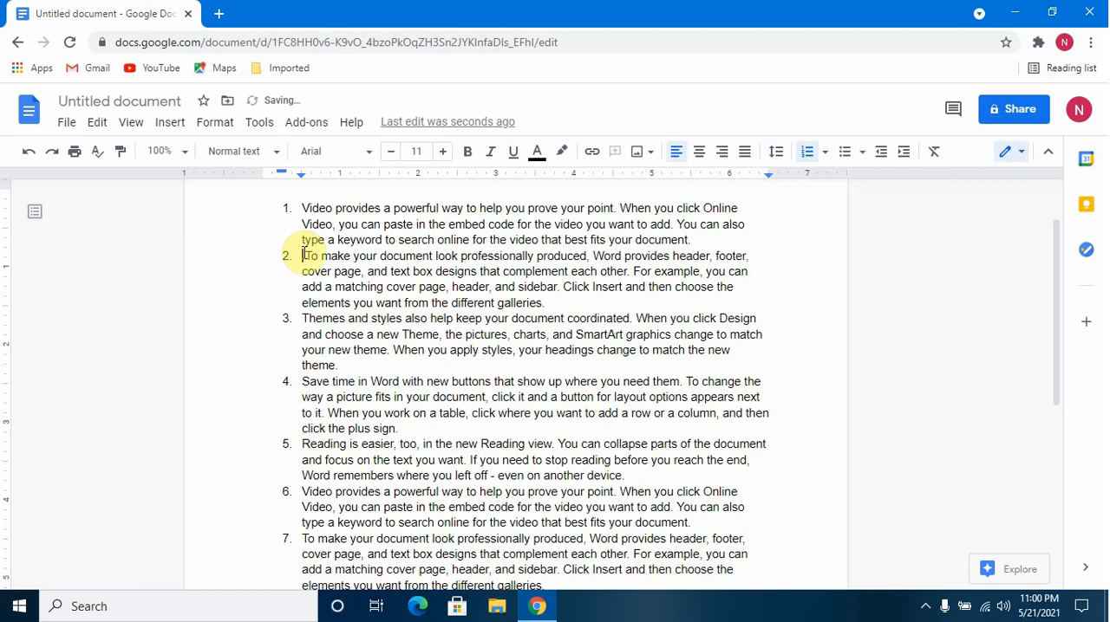
# Indent the "To make your document" and "Themes and styles" paragraphs one level as sub-items a and b of item 1.
pyautogui.click(904, 155)
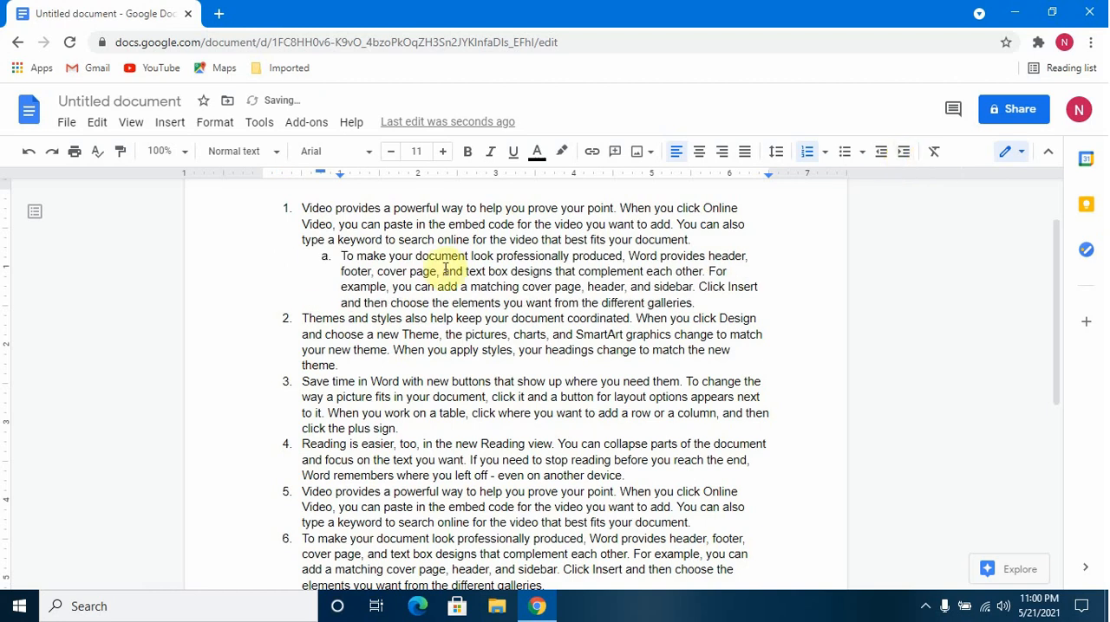
pyautogui.click(302, 319)
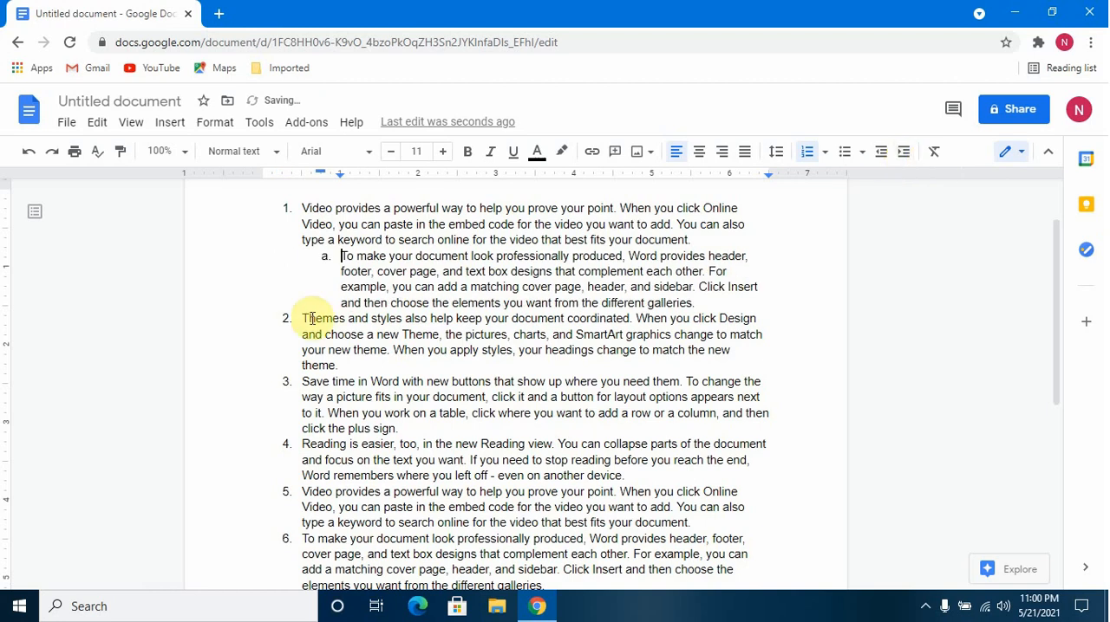
pyautogui.click(904, 154)
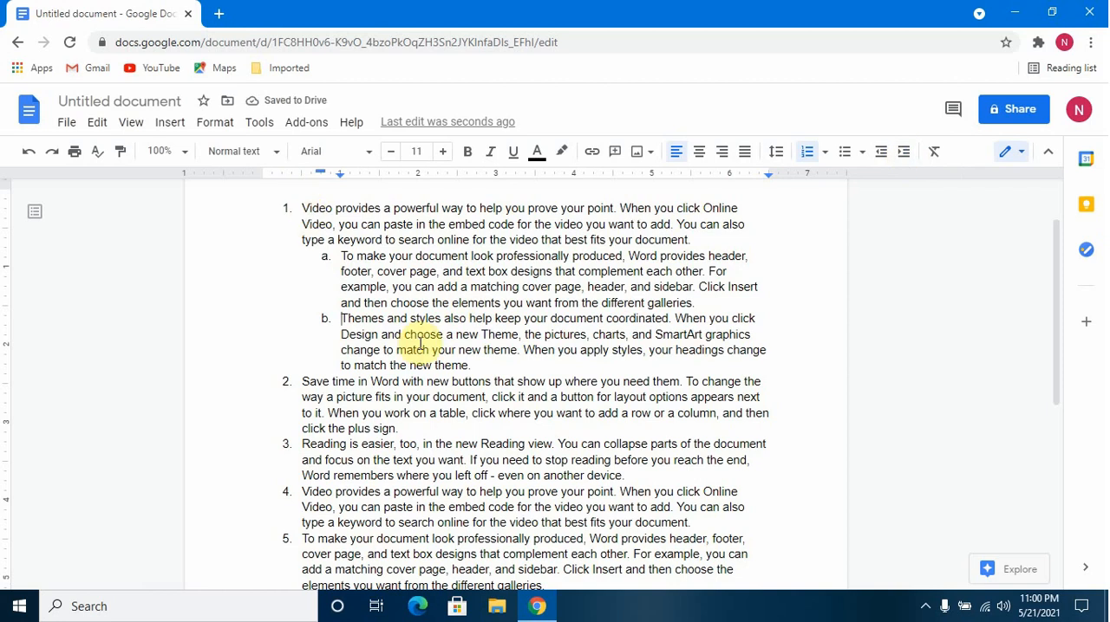
pyautogui.scroll(-1, 420, 344)
pyautogui.scroll(1, 423, 341)
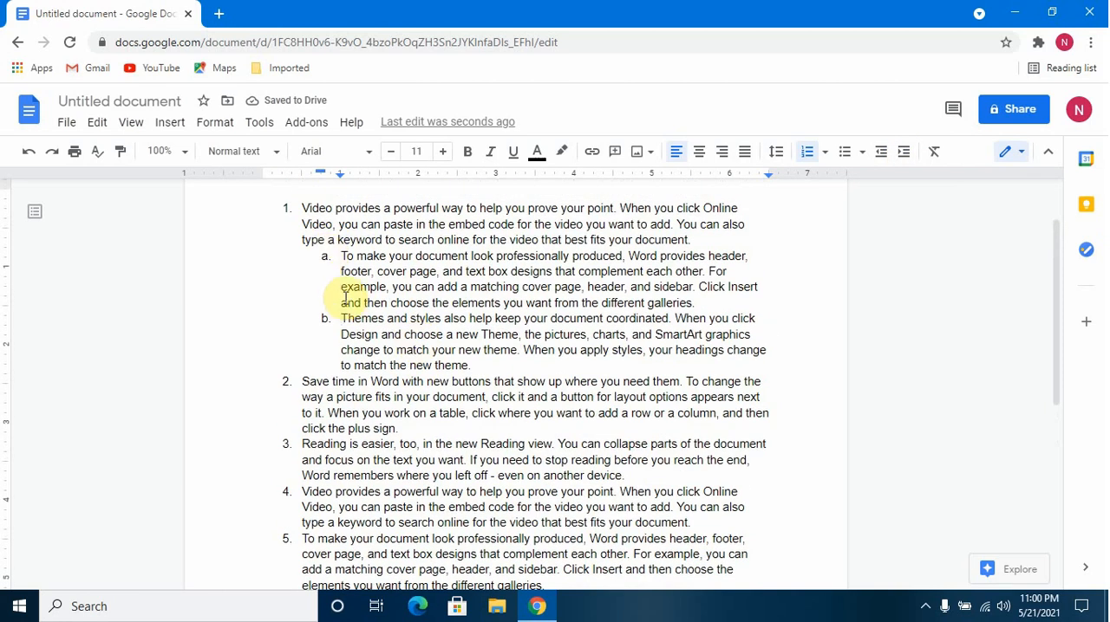
# Indent the "Reading is easier" and "Video provides" paragraphs after item 2 one level as its sub-items a and b.
pyautogui.scroll(-2, 351, 305)
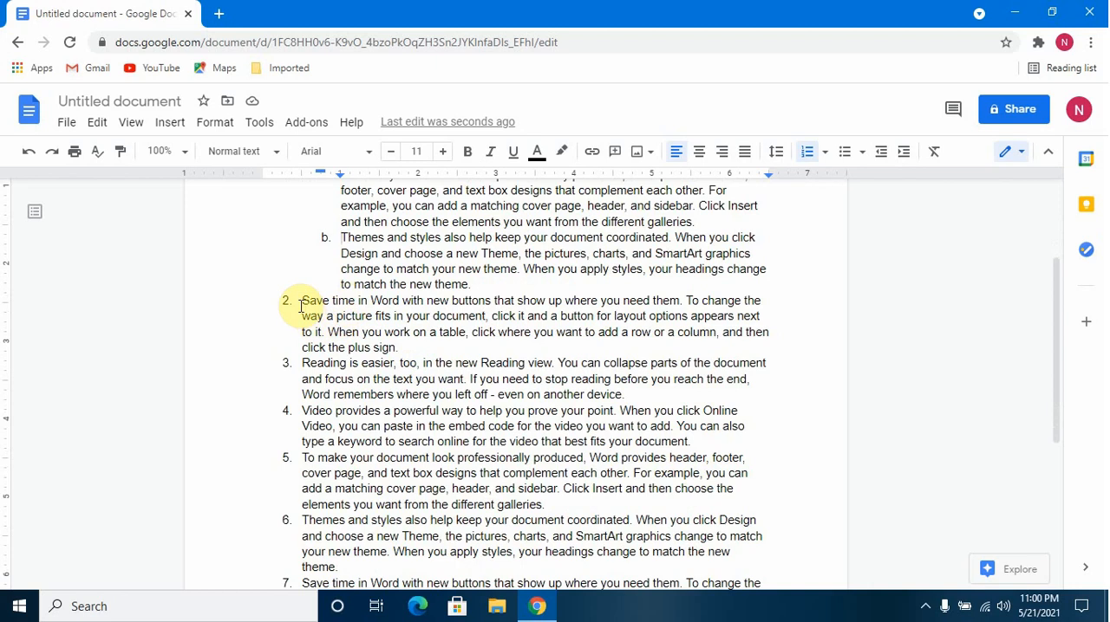
pyautogui.click(299, 363)
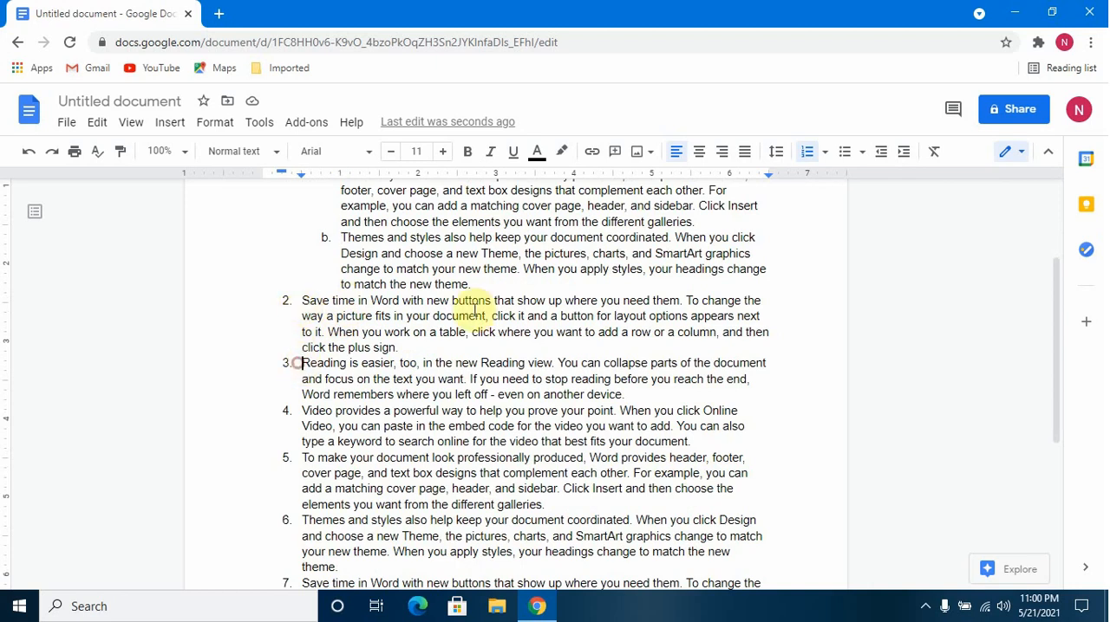
pyautogui.click(901, 153)
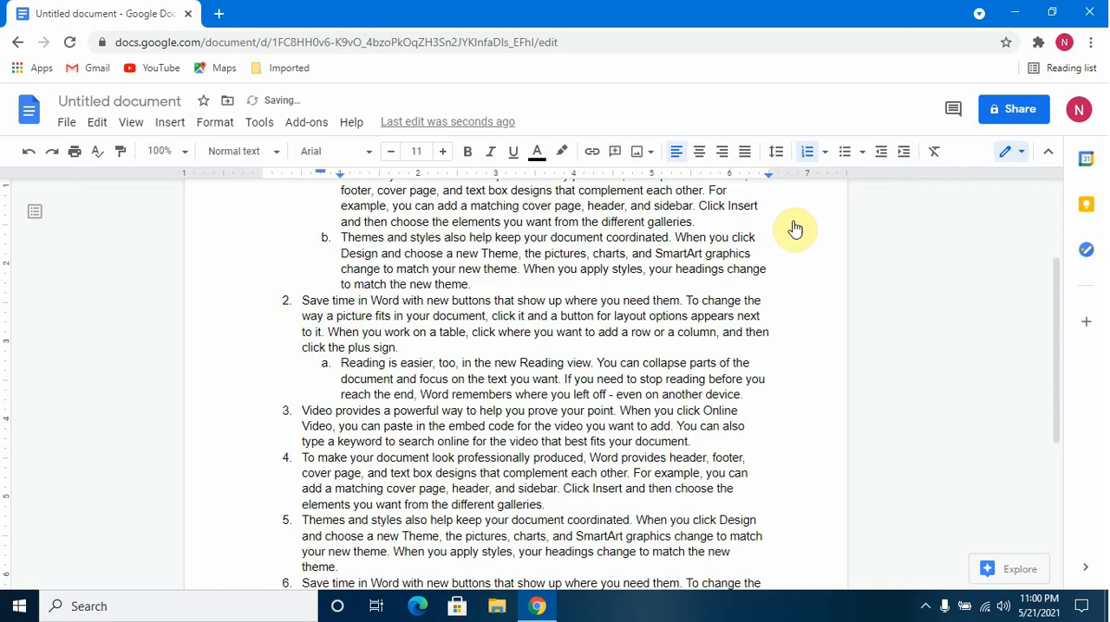
pyautogui.click(306, 414)
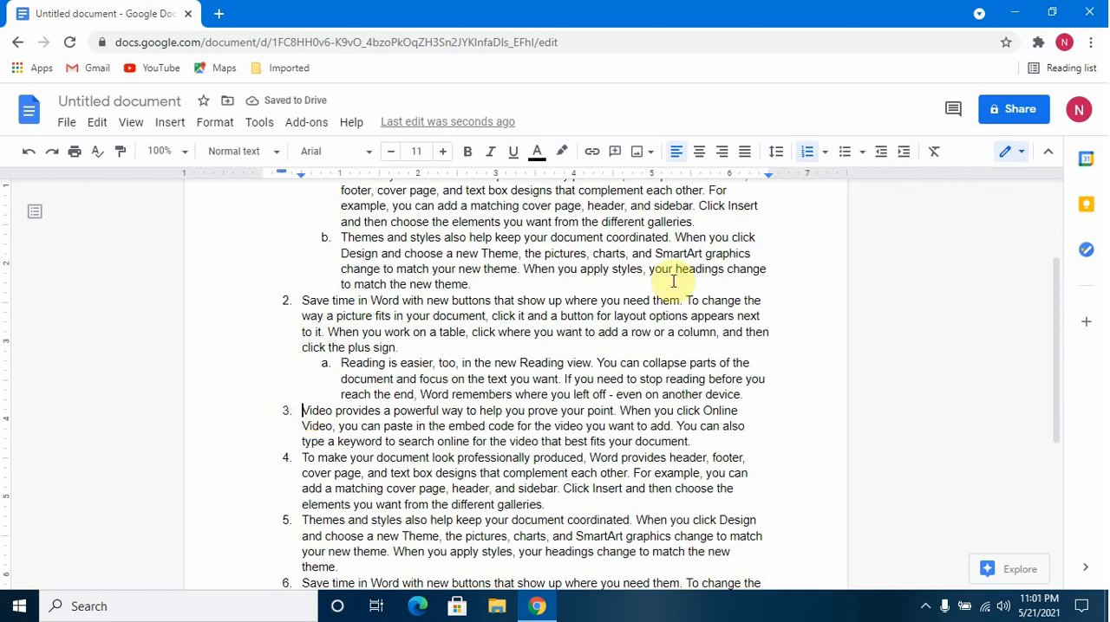
pyautogui.click(904, 153)
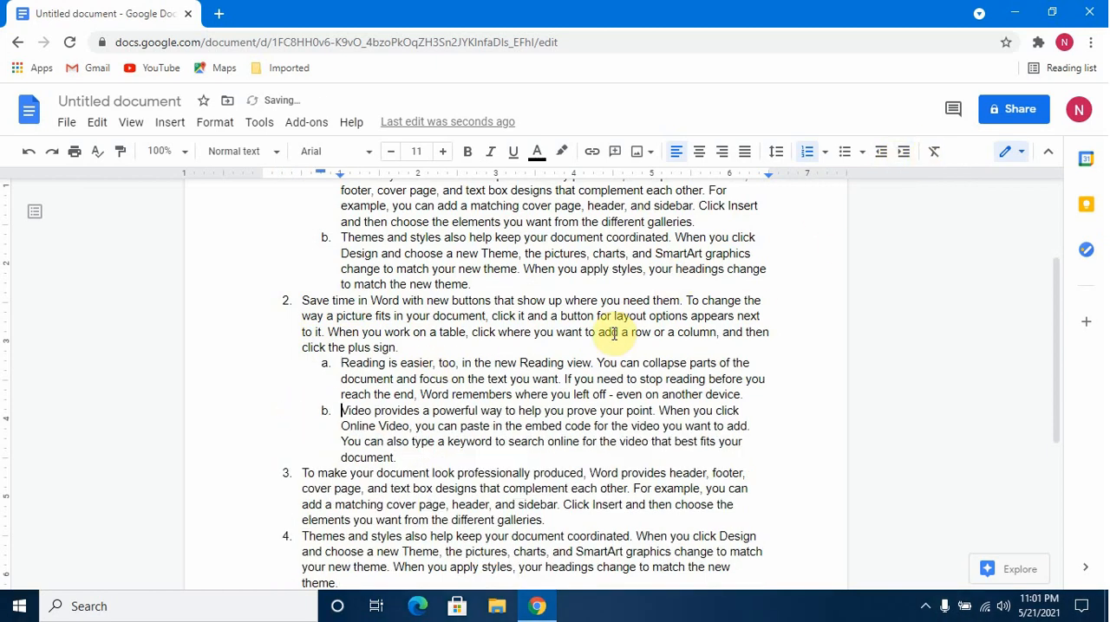
pyautogui.scroll(1, 614, 333)
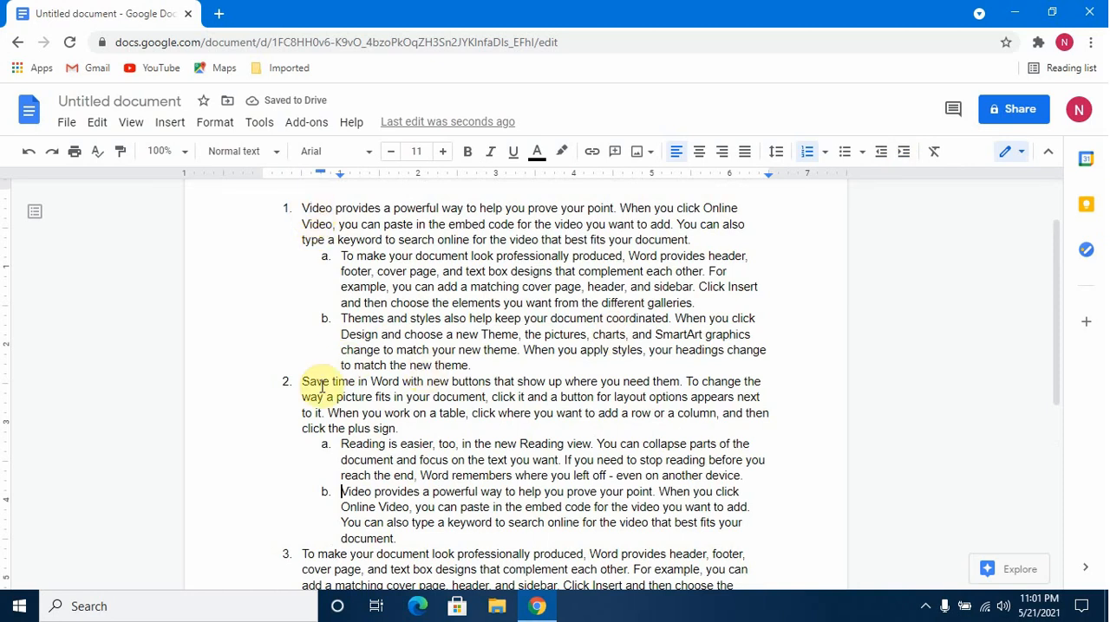
pyautogui.scroll(-1, 382, 521)
pyautogui.scroll(1, 383, 520)
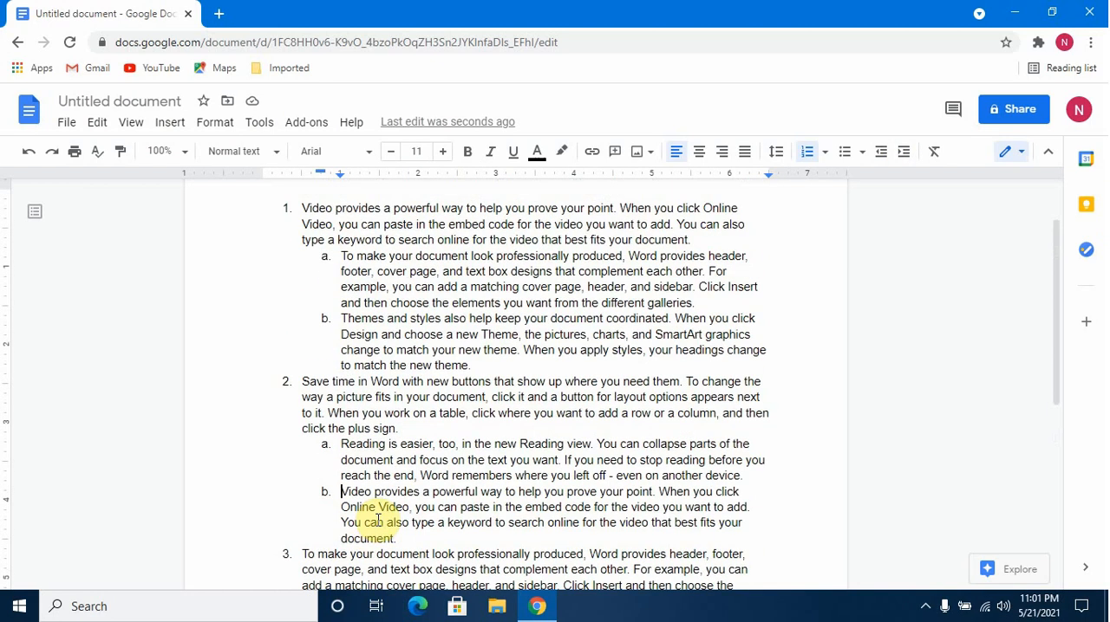
pyautogui.scroll(-4, 378, 520)
pyautogui.scroll(1, 373, 520)
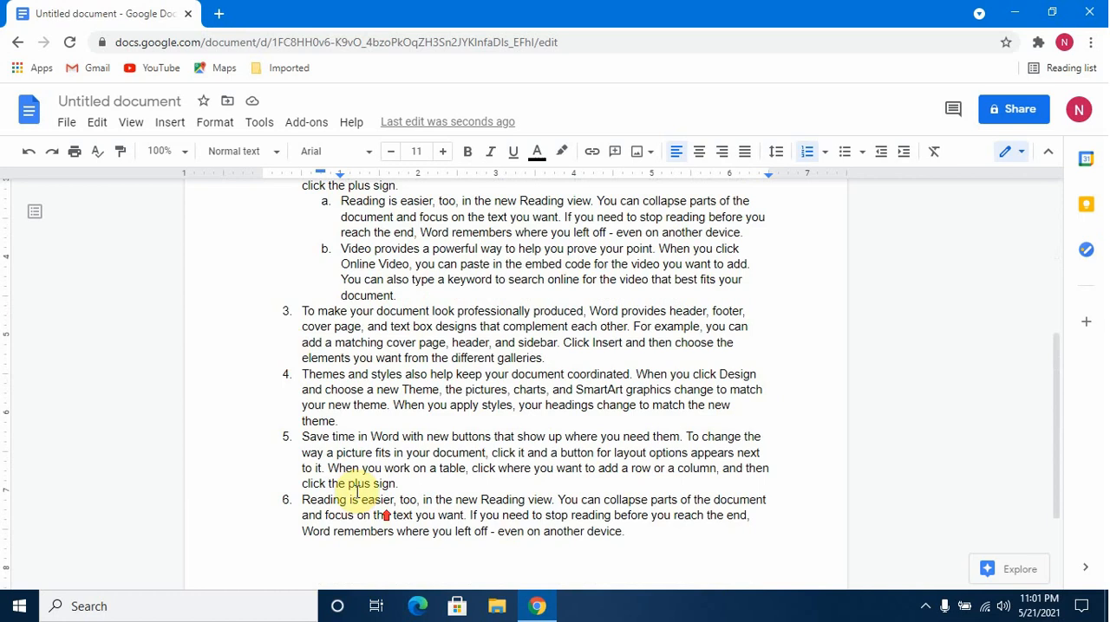
pyautogui.click(295, 314)
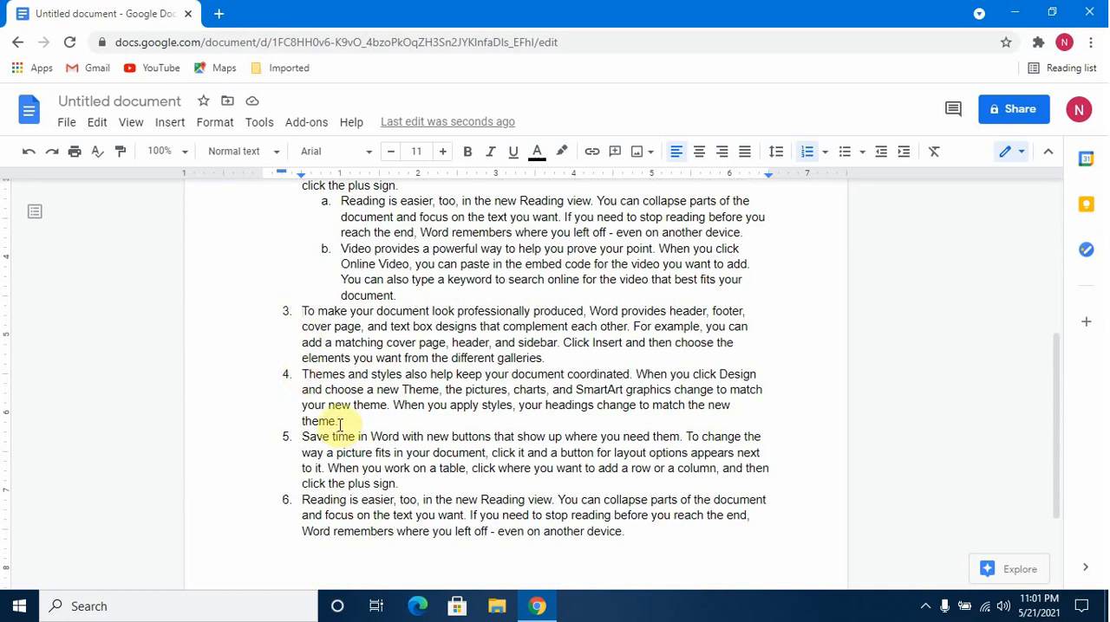
pyautogui.click(903, 152)
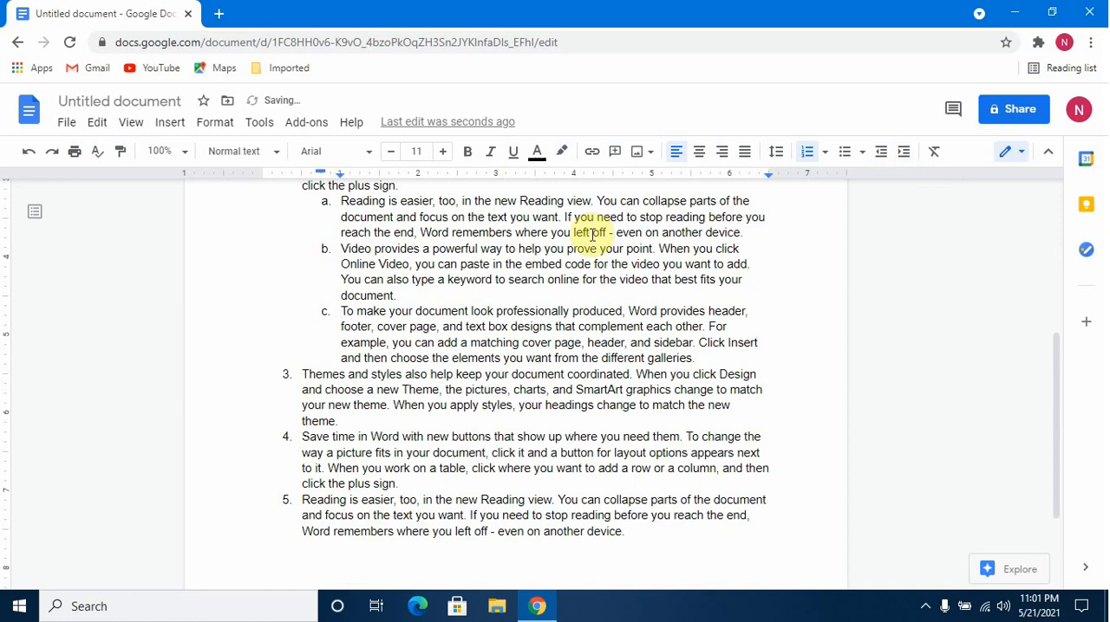
pyautogui.click(29, 152)
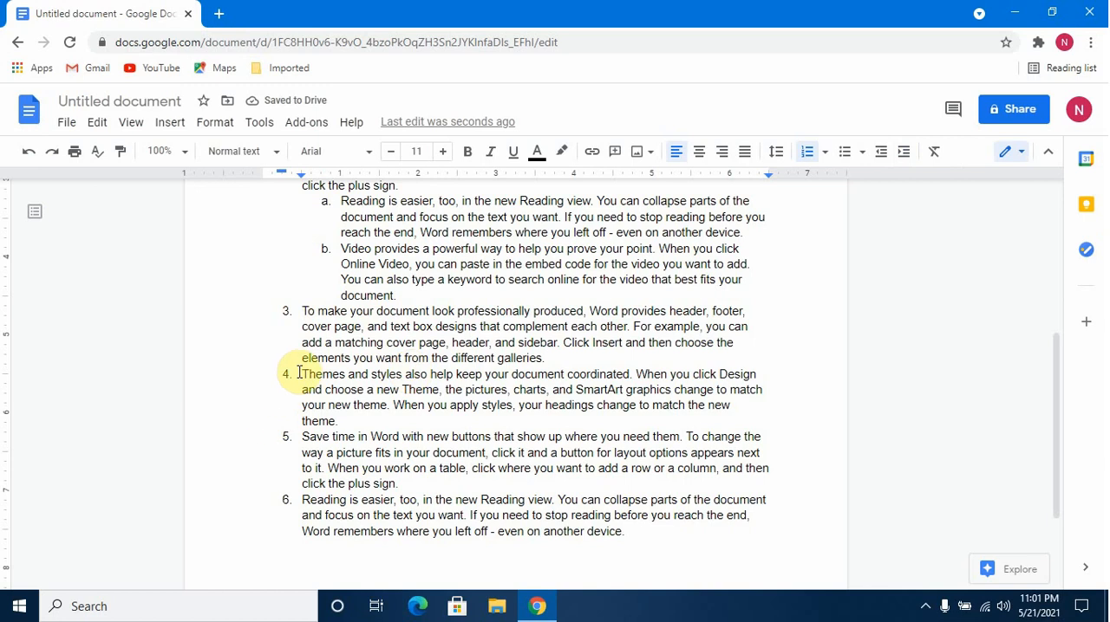
# Indent the "Themes and styles" and "Save time in Word" paragraphs after item 3 one level as its sub-items a and b.
pyautogui.click(903, 153)
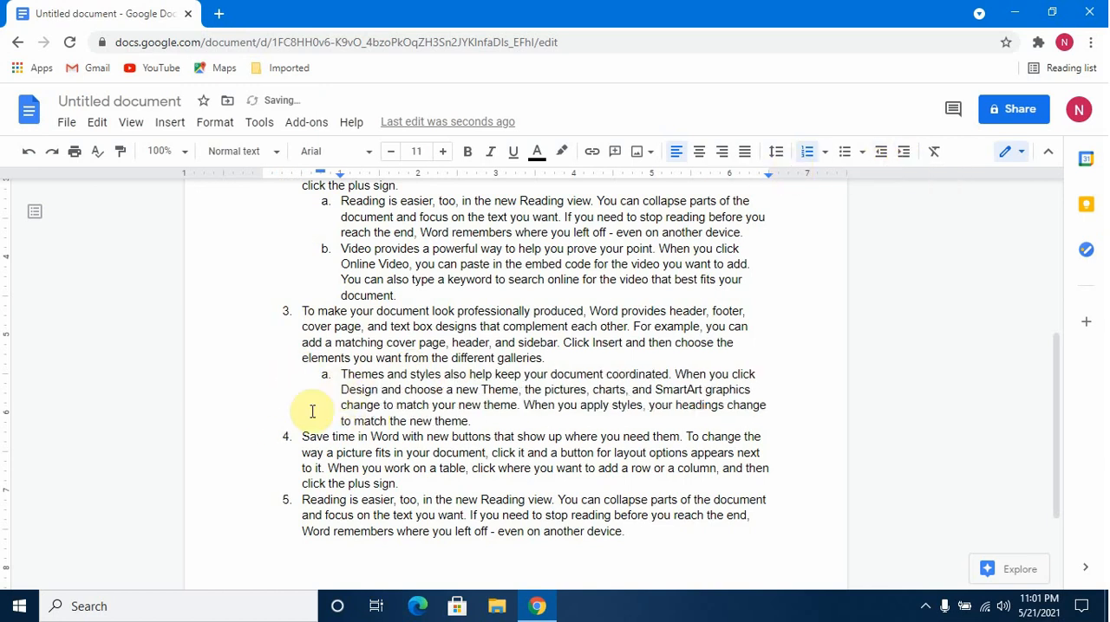
pyautogui.click(303, 440)
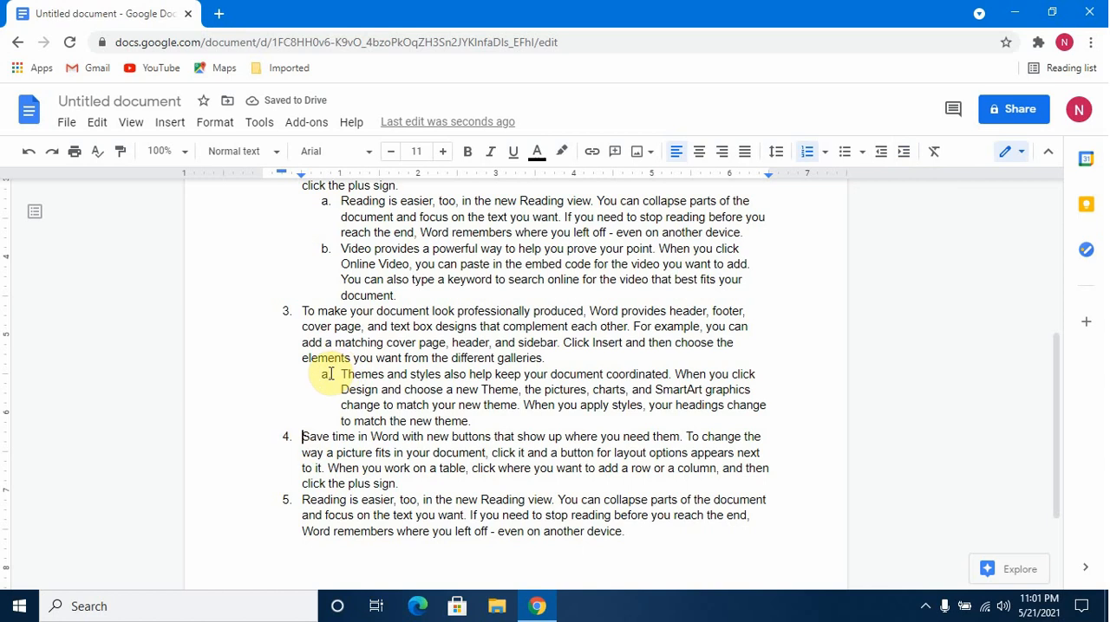
pyautogui.click(901, 156)
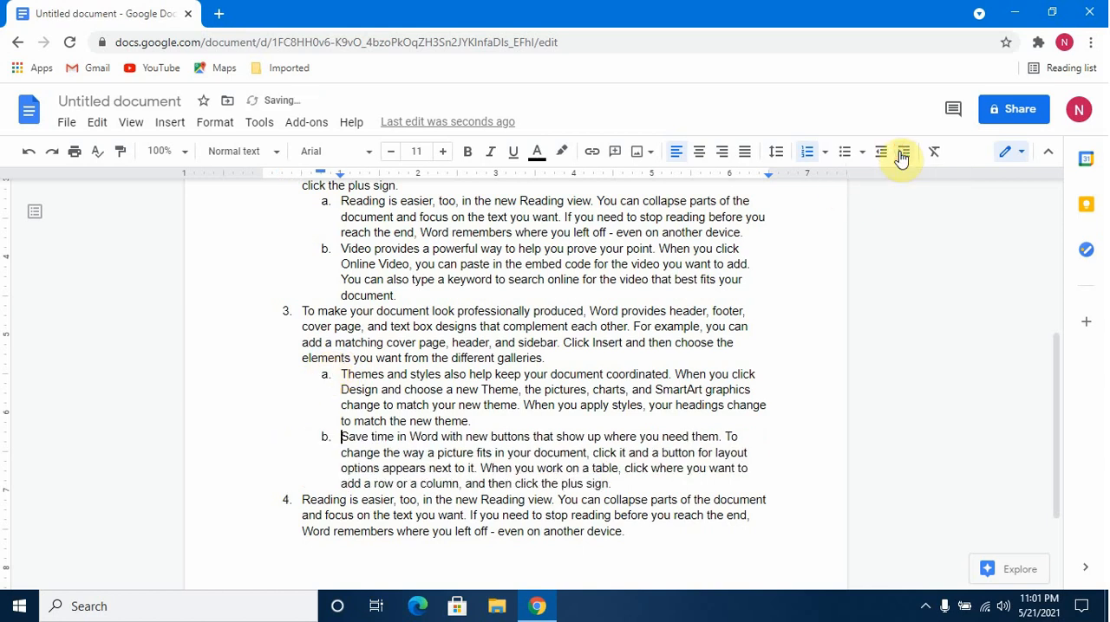
# Indent the "Save time in Word" and final "Reading is easier" paragraphs to the third level as sub-items i and ii of item 3a.
pyautogui.click(901, 156)
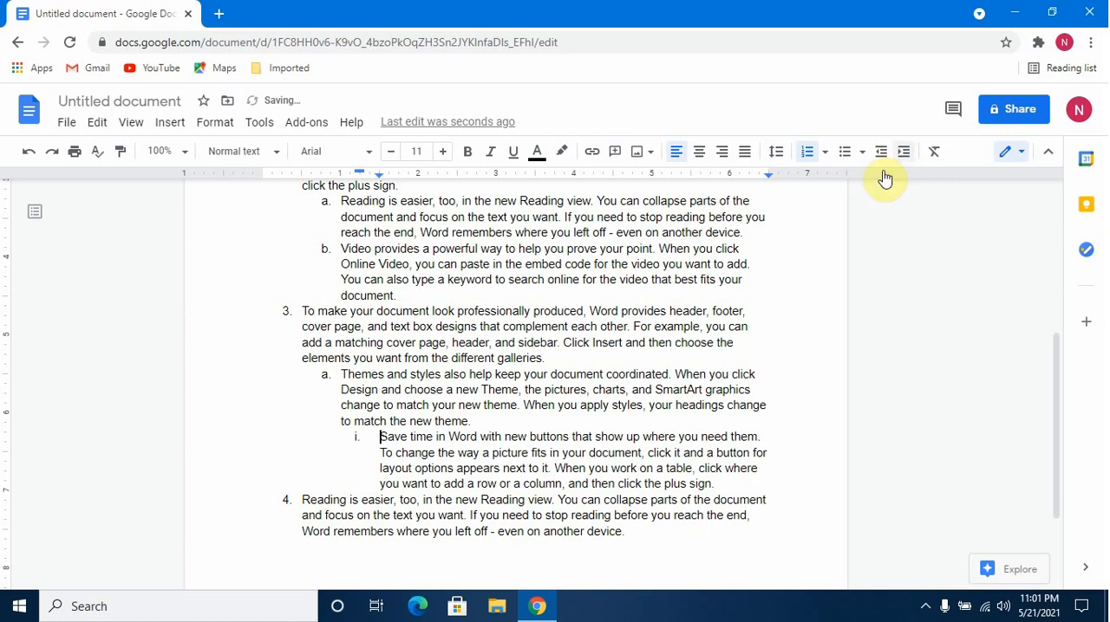
pyautogui.click(297, 505)
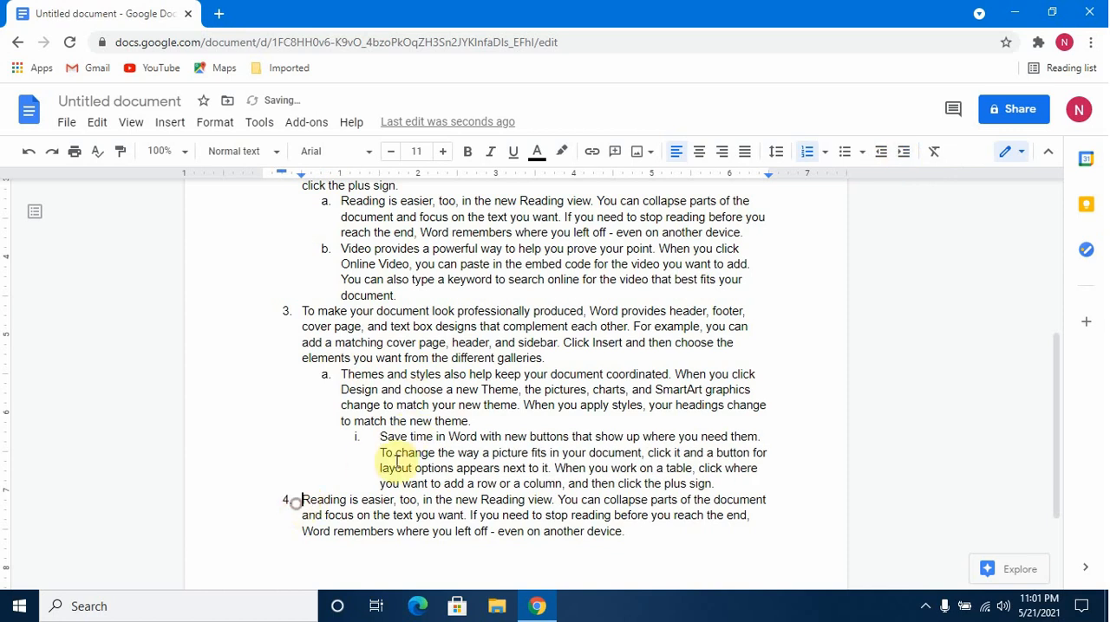
pyautogui.click(908, 154)
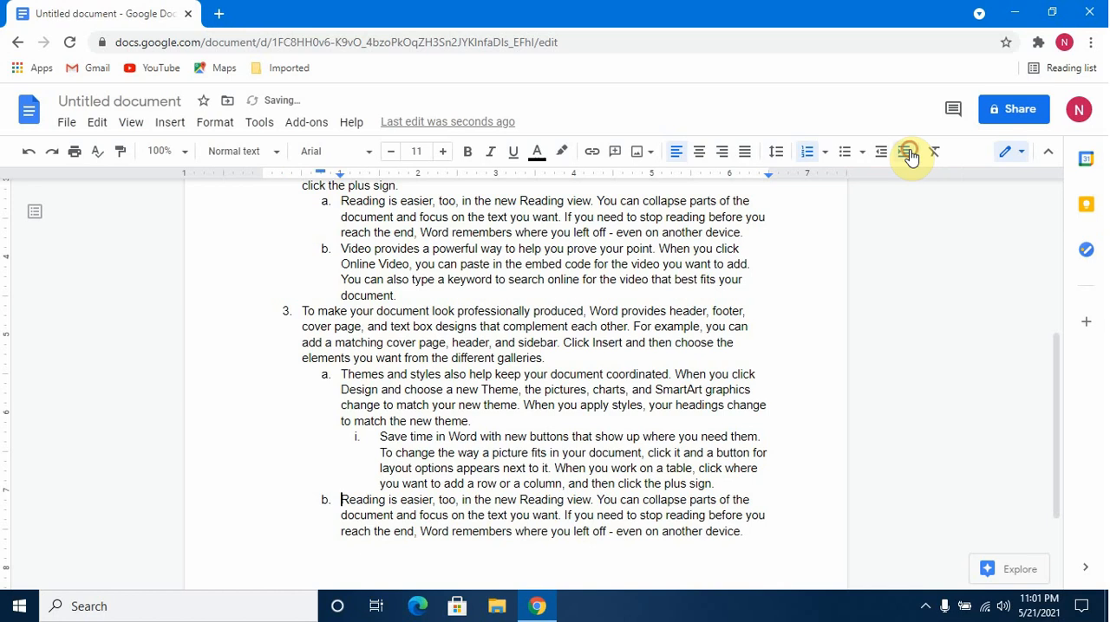
pyautogui.click(907, 154)
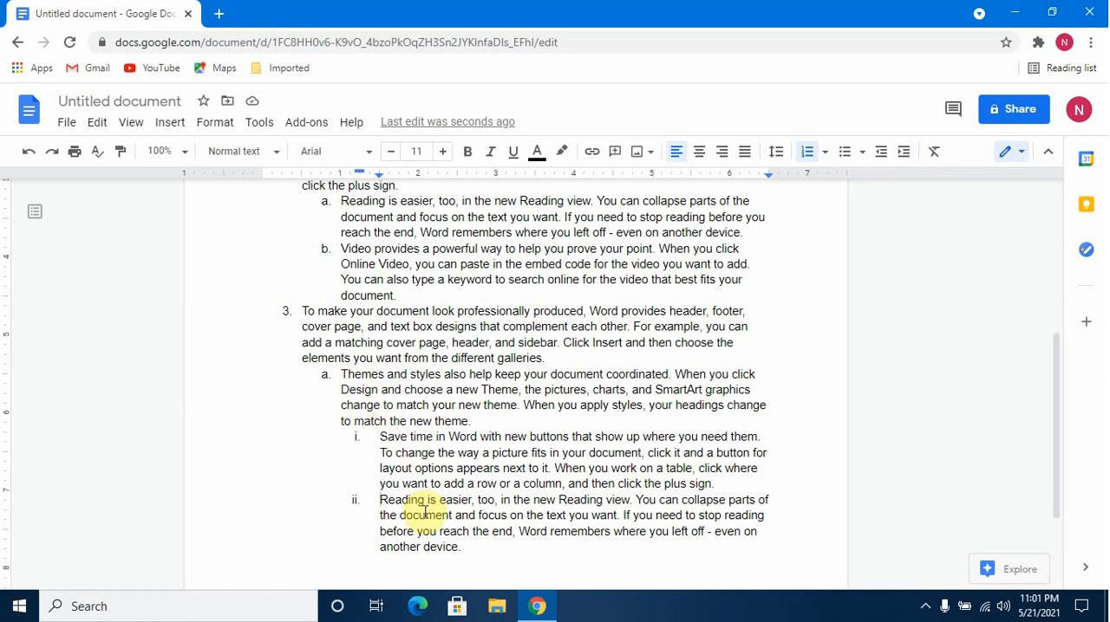
# Indent item 2, "Save time in Word", one level as sub-item c of item 1.
pyautogui.scroll(4, 425, 512)
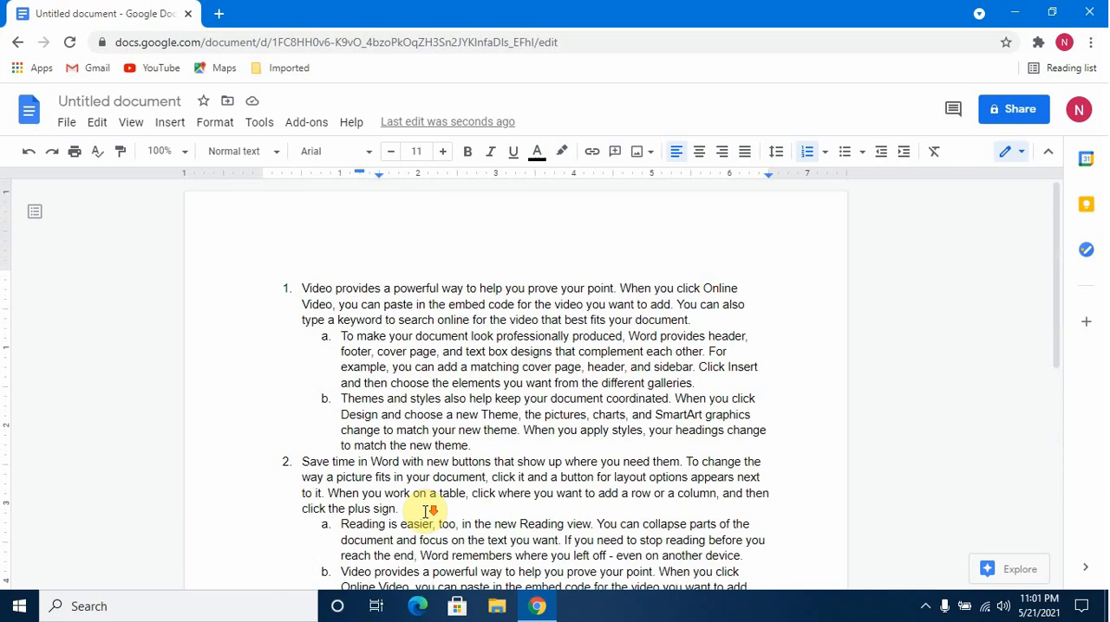
pyautogui.scroll(-4, 425, 512)
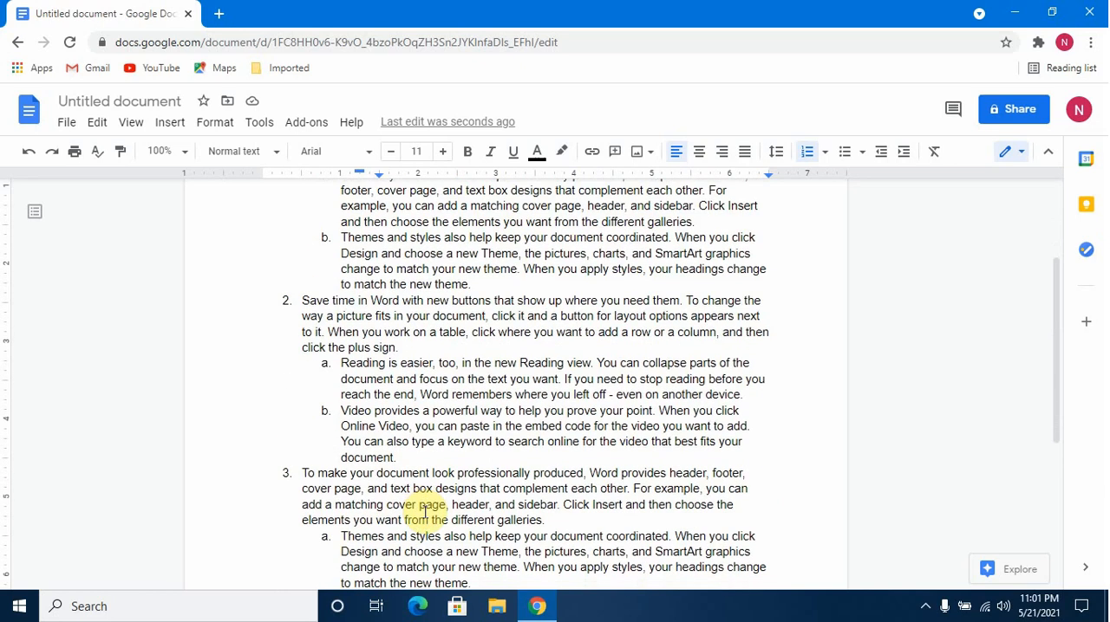
pyautogui.scroll(4, 425, 512)
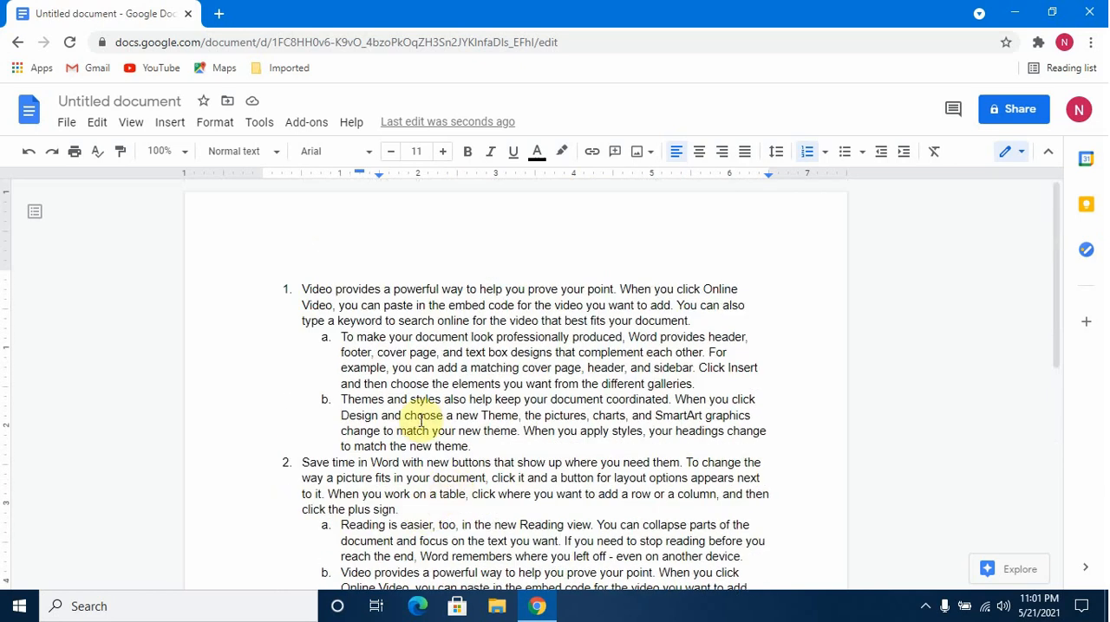
pyautogui.scroll(-2, 403, 413)
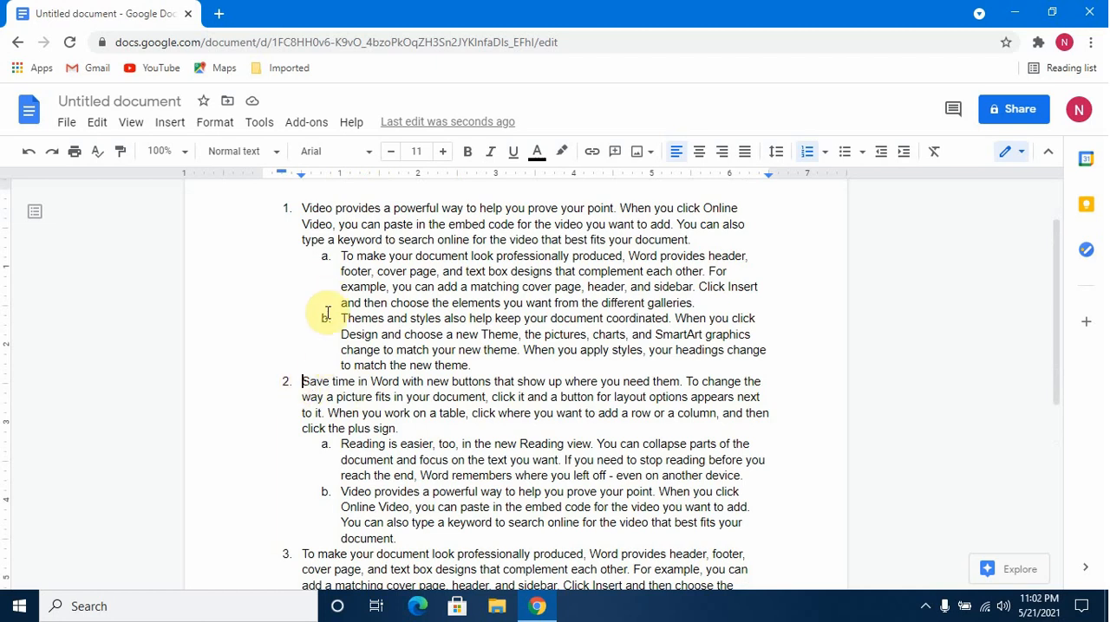
pyautogui.click(904, 155)
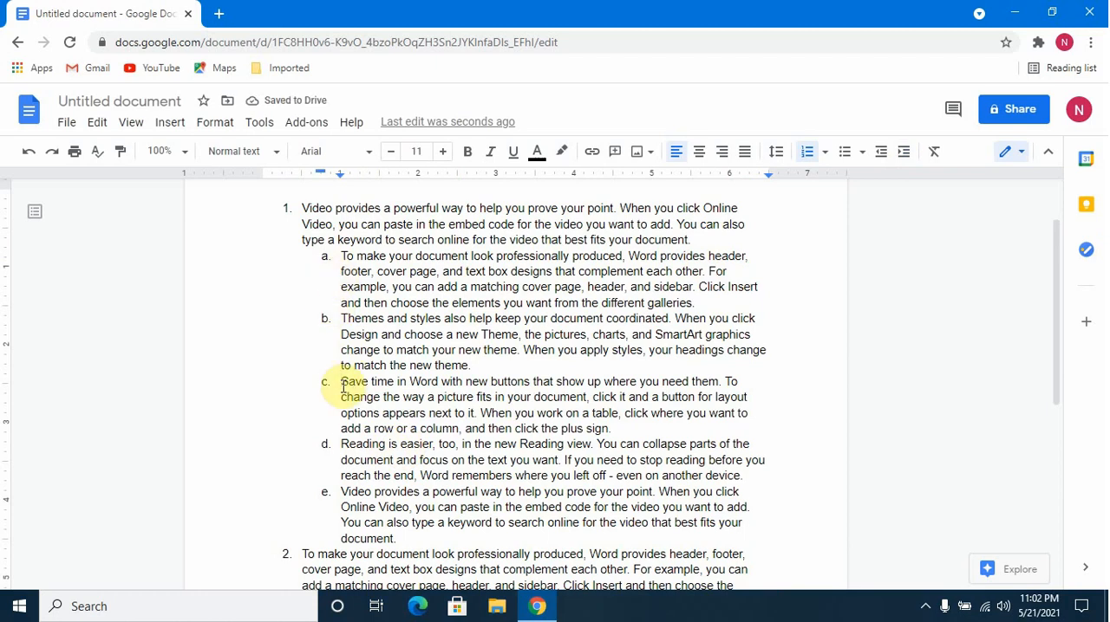
# Indent the "Reading is easier" and "Video provides" paragraphs after item 1c one level as its sub-items i and ii.
pyautogui.click(341, 444)
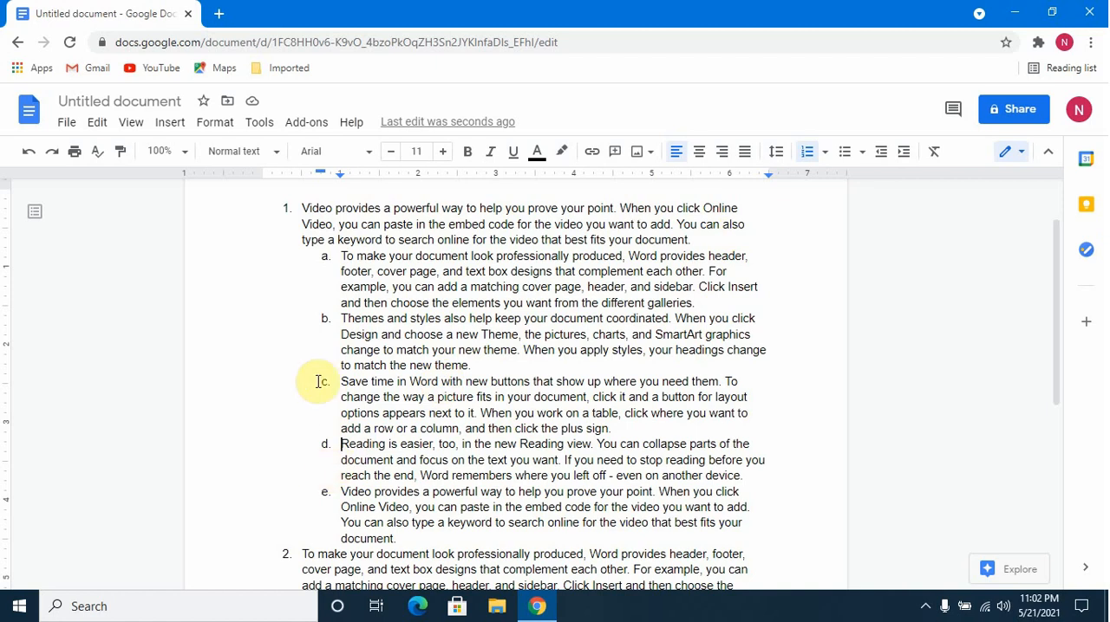
pyautogui.click(901, 155)
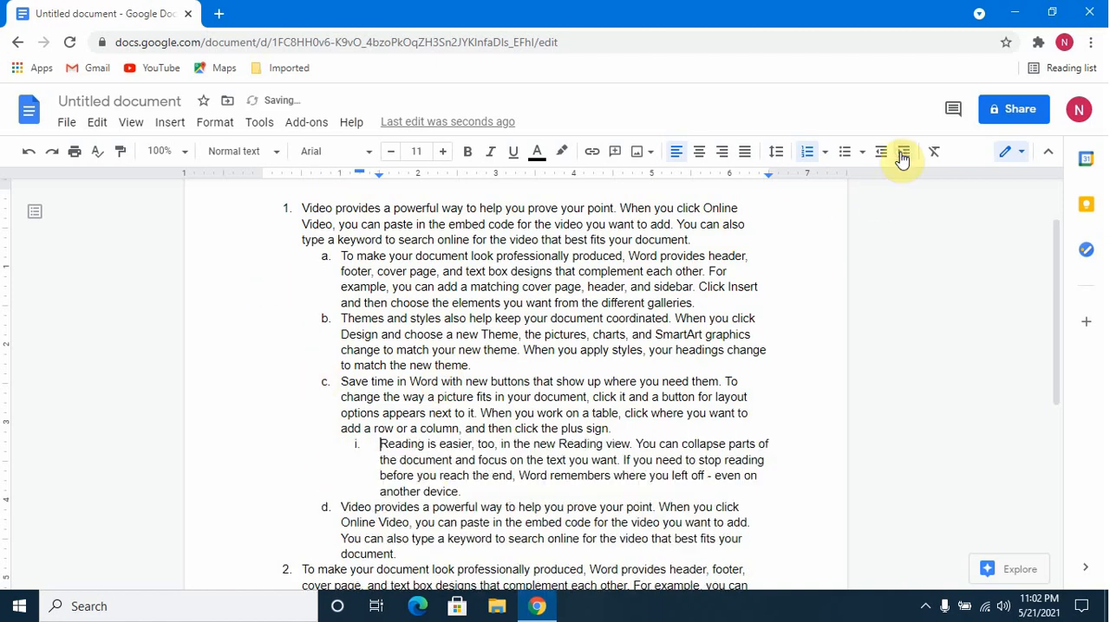
pyautogui.click(342, 508)
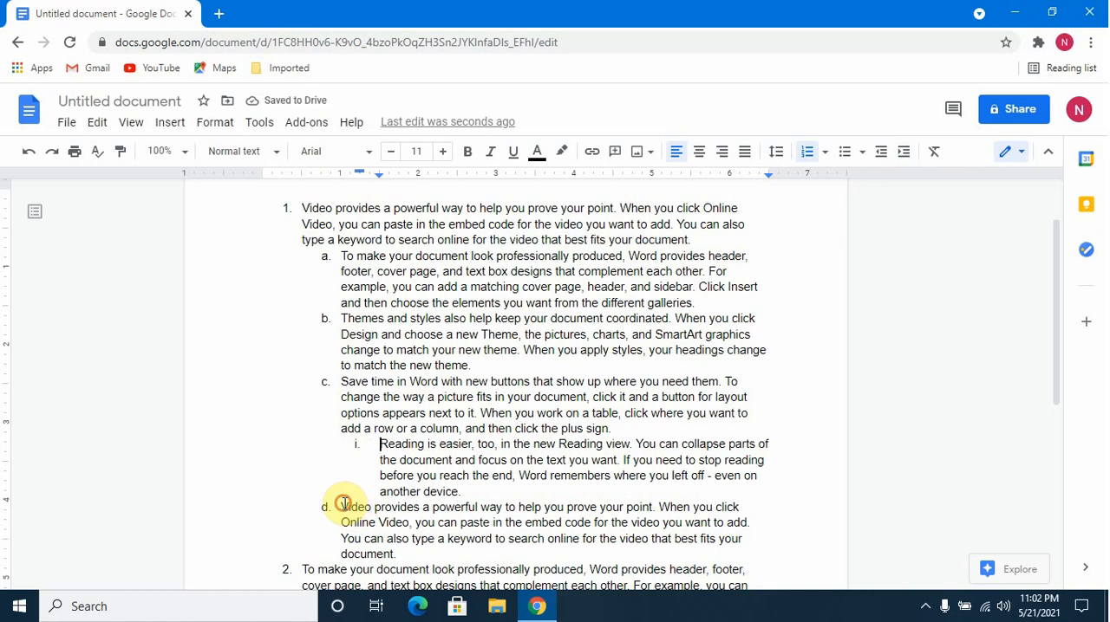
pyautogui.click(902, 153)
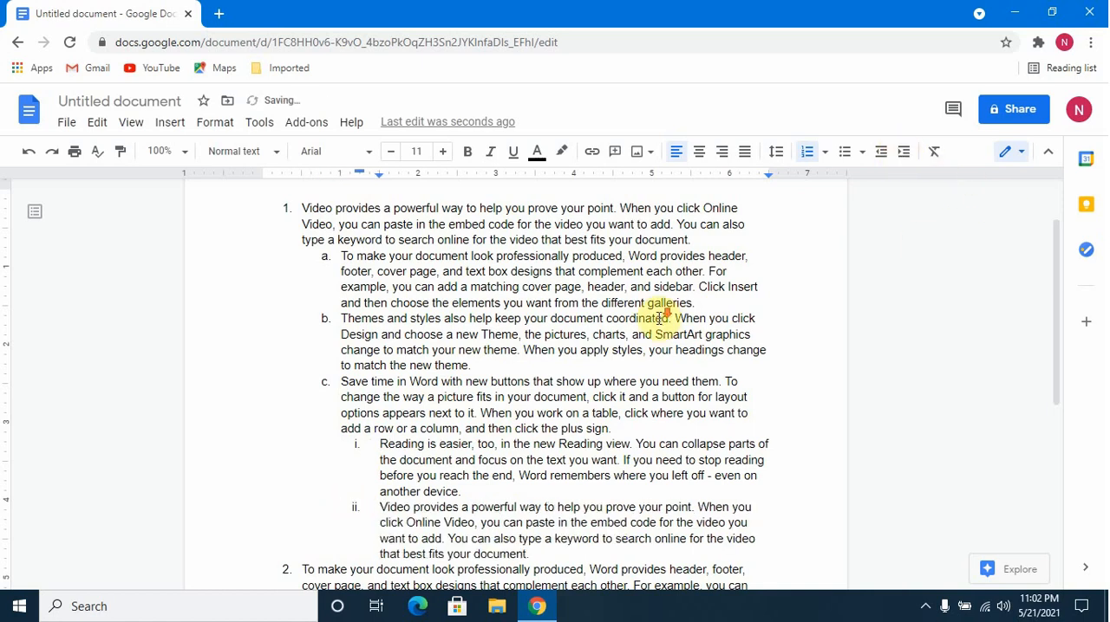
# Promote sub-items i and ii under item 2a, "Save time in Word" and "Reading is easier", to the second level as b and c.
pyautogui.scroll(-2, 659, 319)
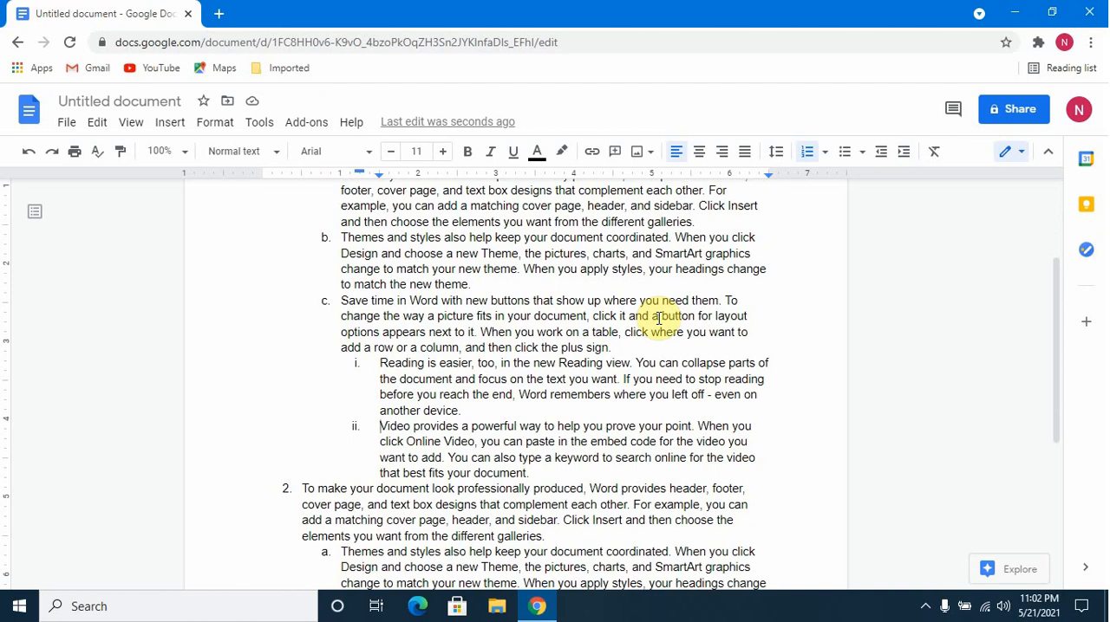
pyautogui.scroll(-2, 641, 329)
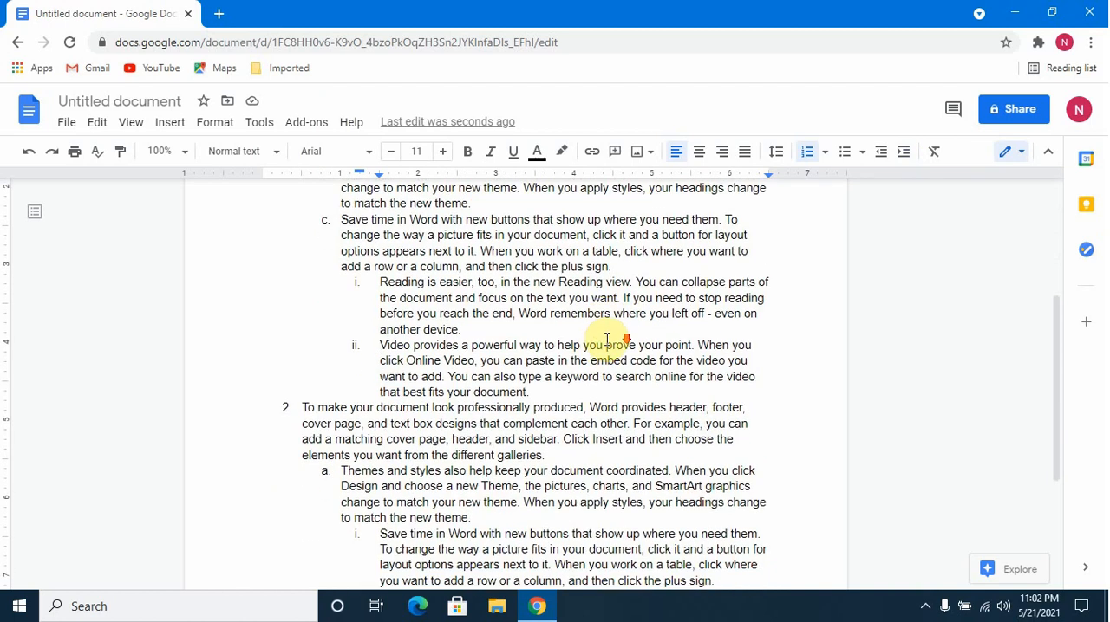
pyautogui.scroll(-4, 594, 350)
pyautogui.scroll(2, 433, 359)
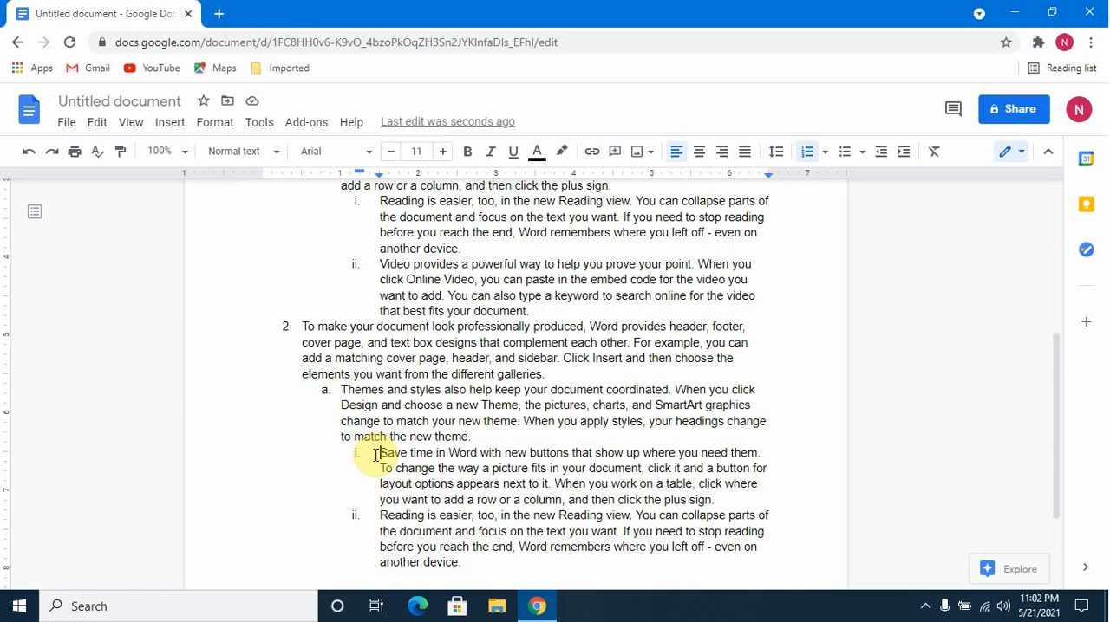
pyautogui.click(878, 160)
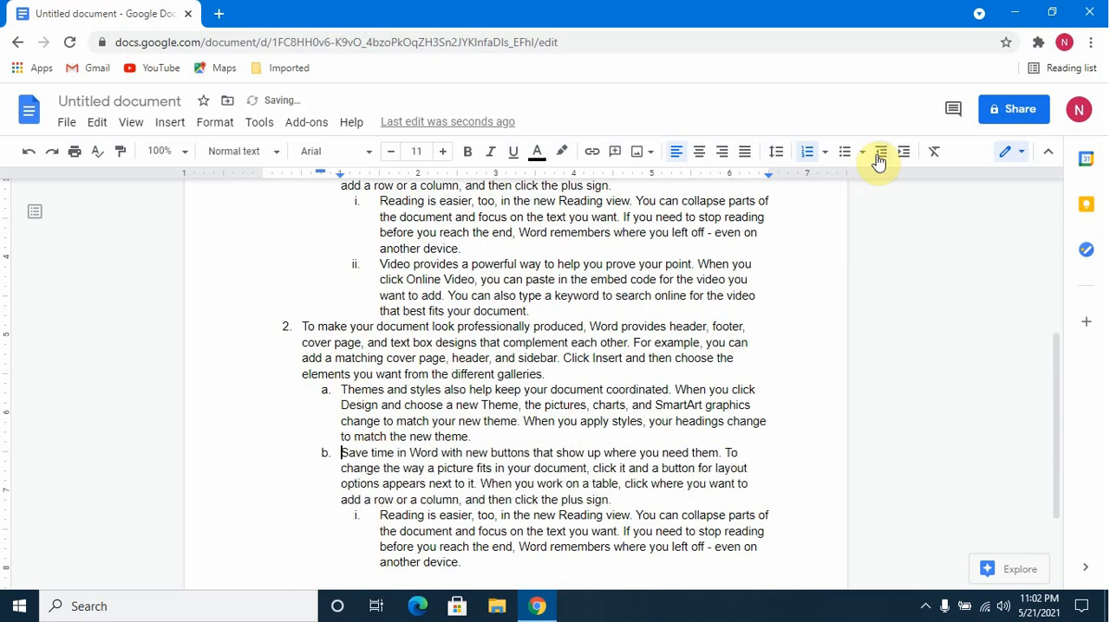
pyautogui.hotkey('shift', 'Tab')
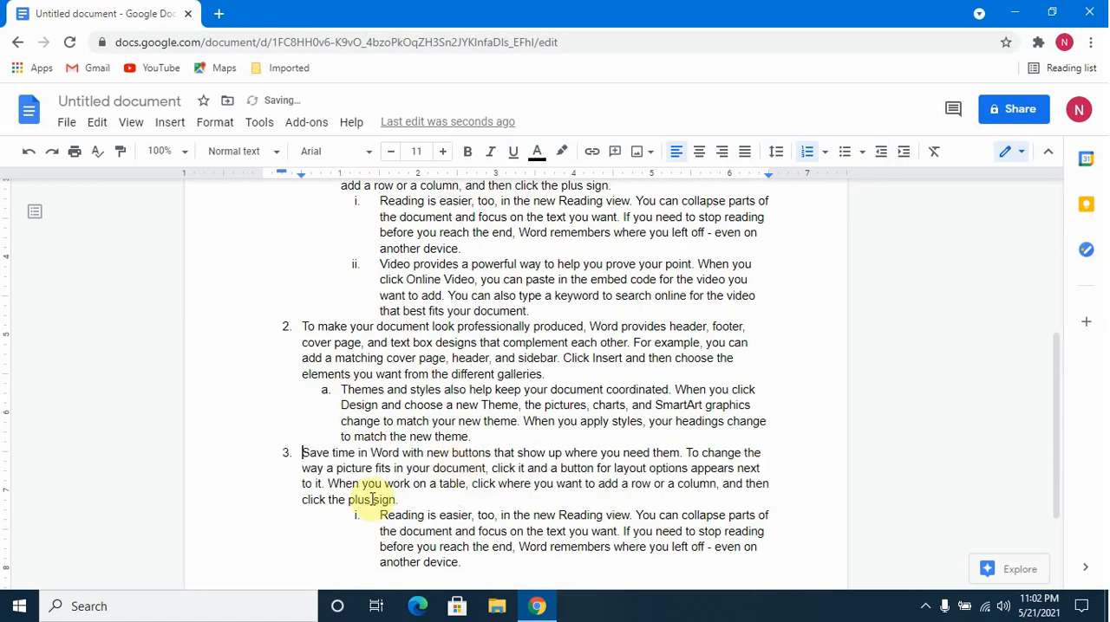
pyautogui.click(904, 153)
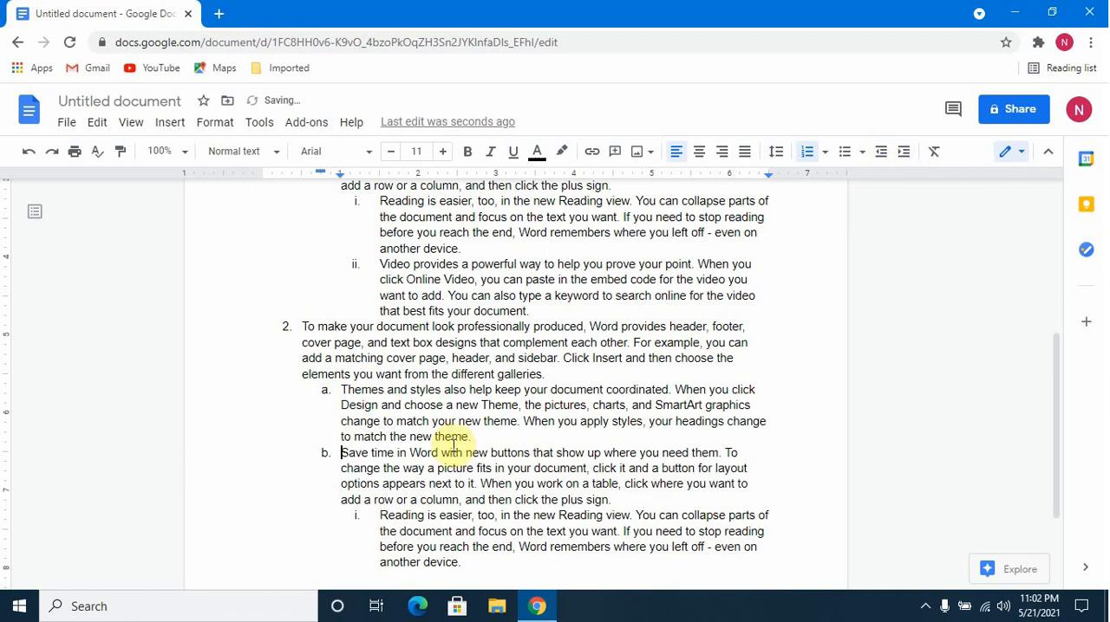
pyautogui.click(379, 523)
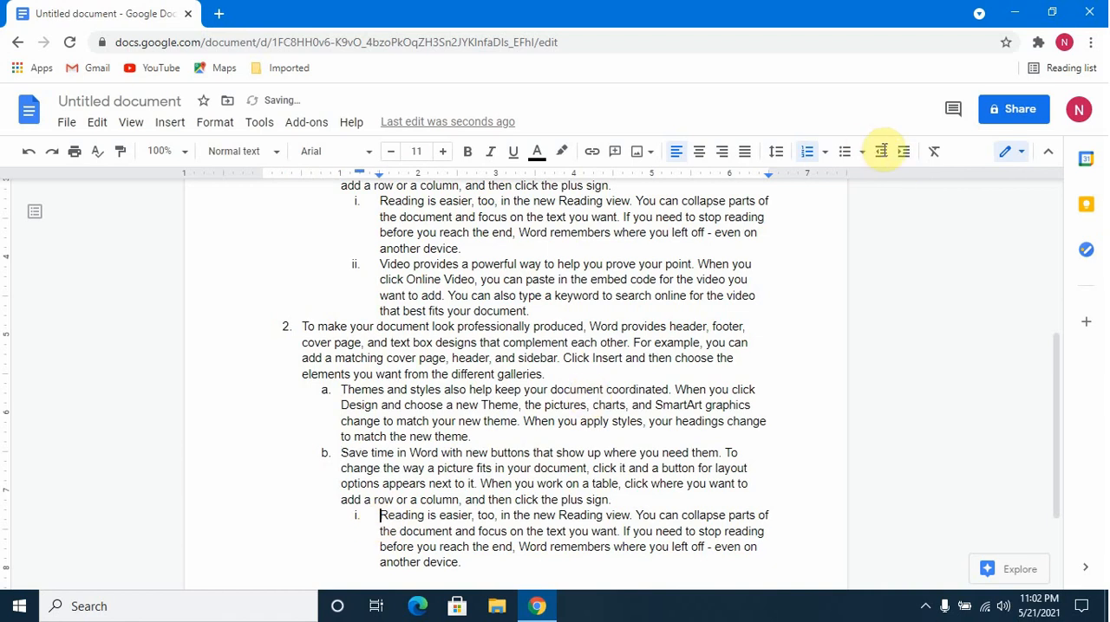
pyautogui.click(881, 154)
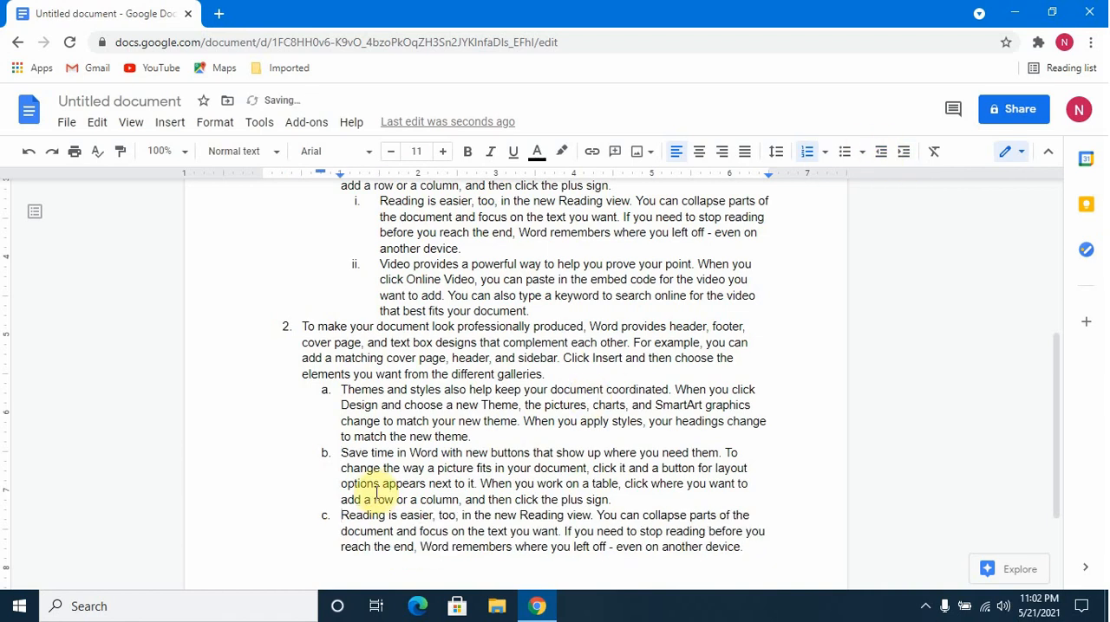
# Delete the entire multilevel list, including the leftover text line and its list number.
pyautogui.scroll(2, 377, 490)
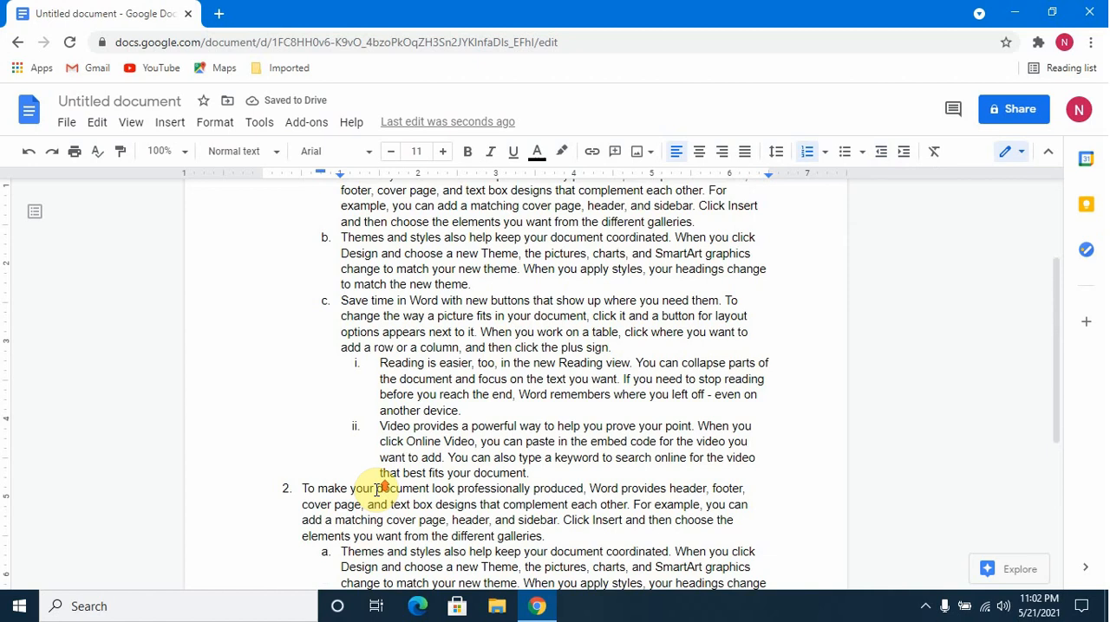
pyautogui.scroll(2, 377, 489)
pyautogui.scroll(-4, 376, 490)
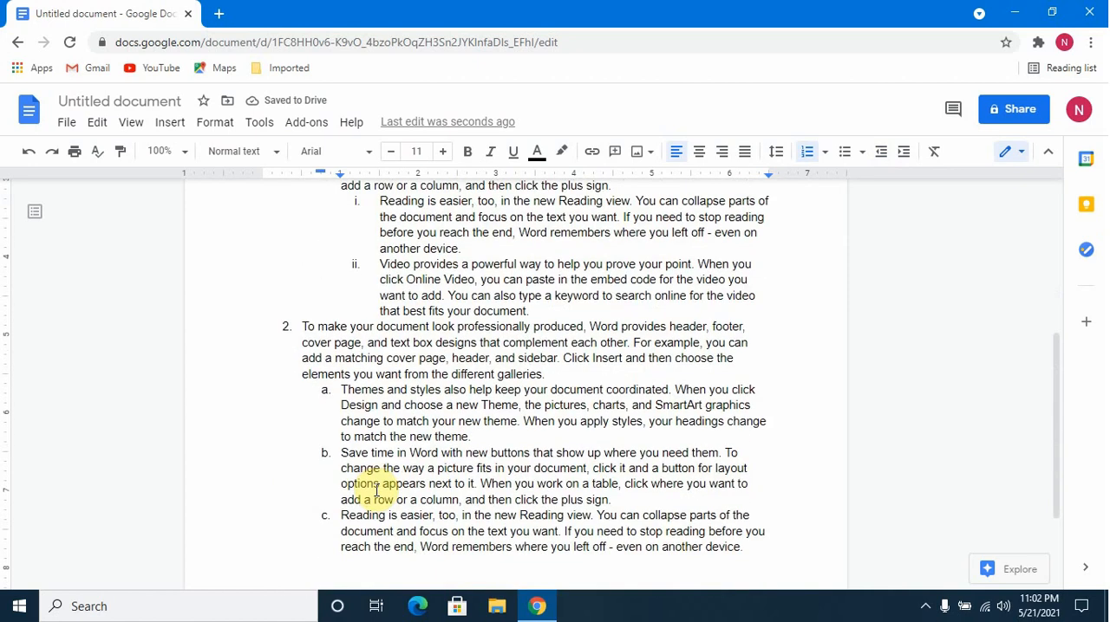
pyautogui.scroll(4, 376, 489)
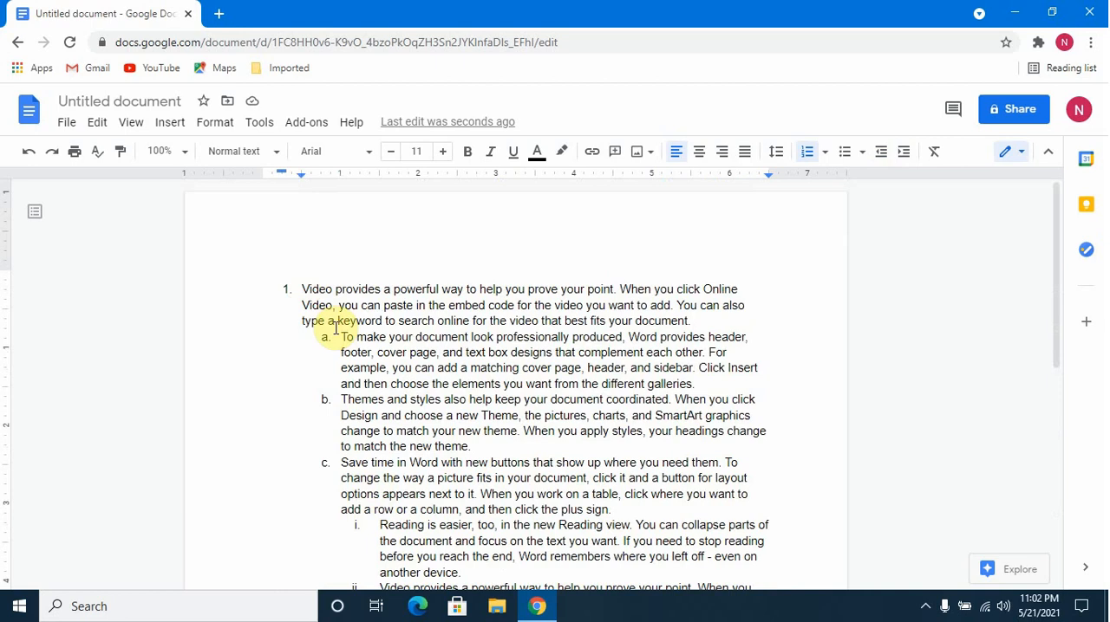
pyautogui.scroll(-6, 337, 329)
pyautogui.scroll(5, 338, 329)
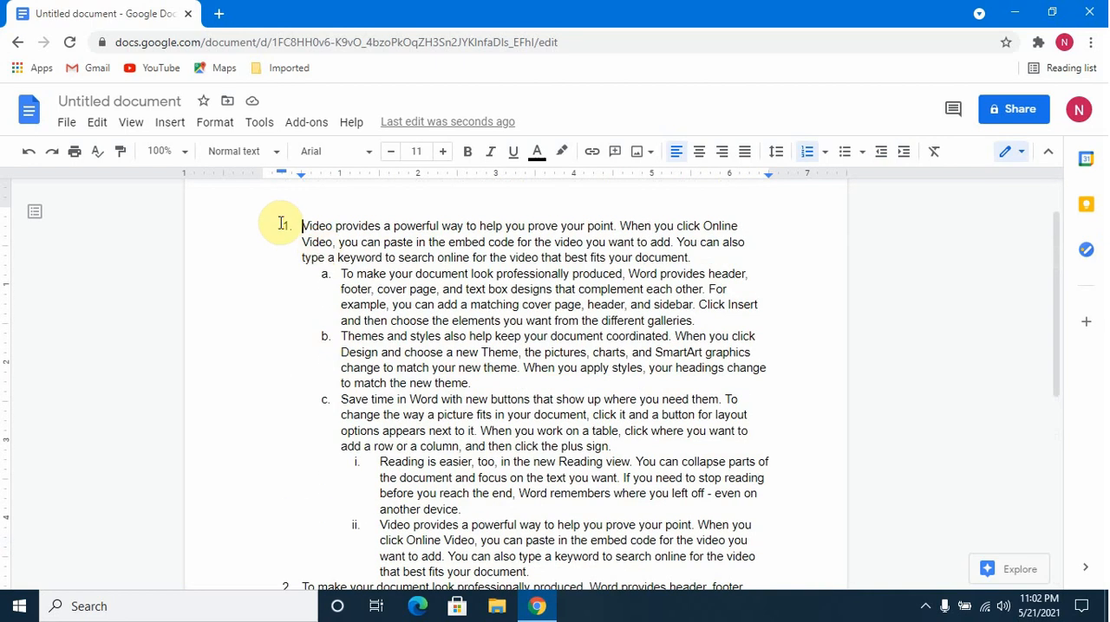
pyautogui.moveTo(280, 223); pyautogui.dragTo(763, 535)
pyautogui.press('BackSpace')
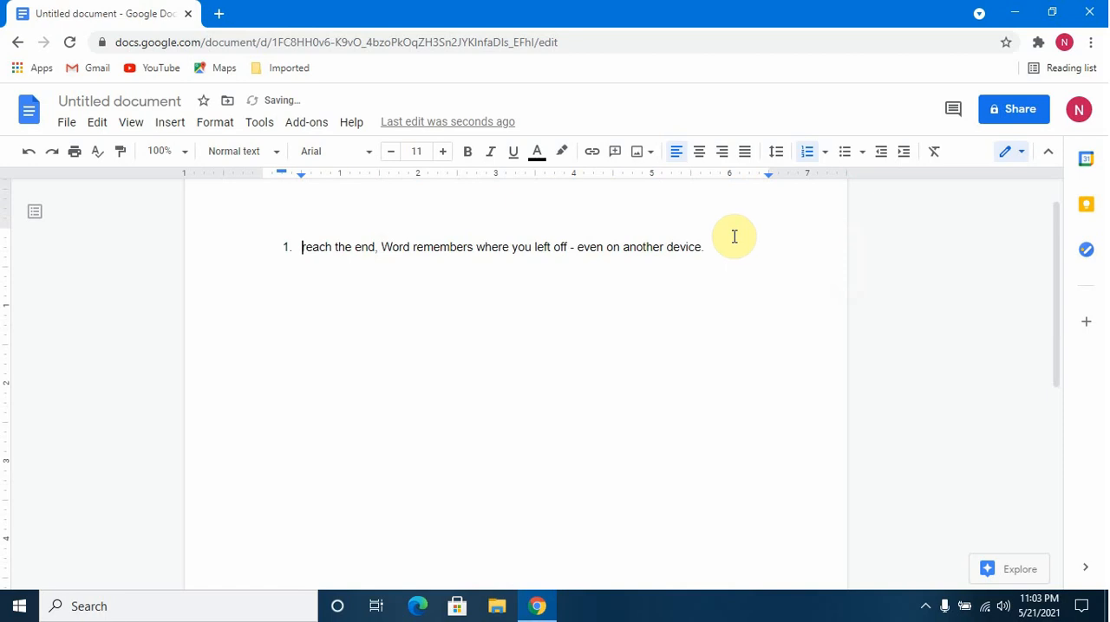
pyautogui.moveTo(723, 245); pyautogui.dragTo(258, 227)
pyautogui.press('BackSpace')
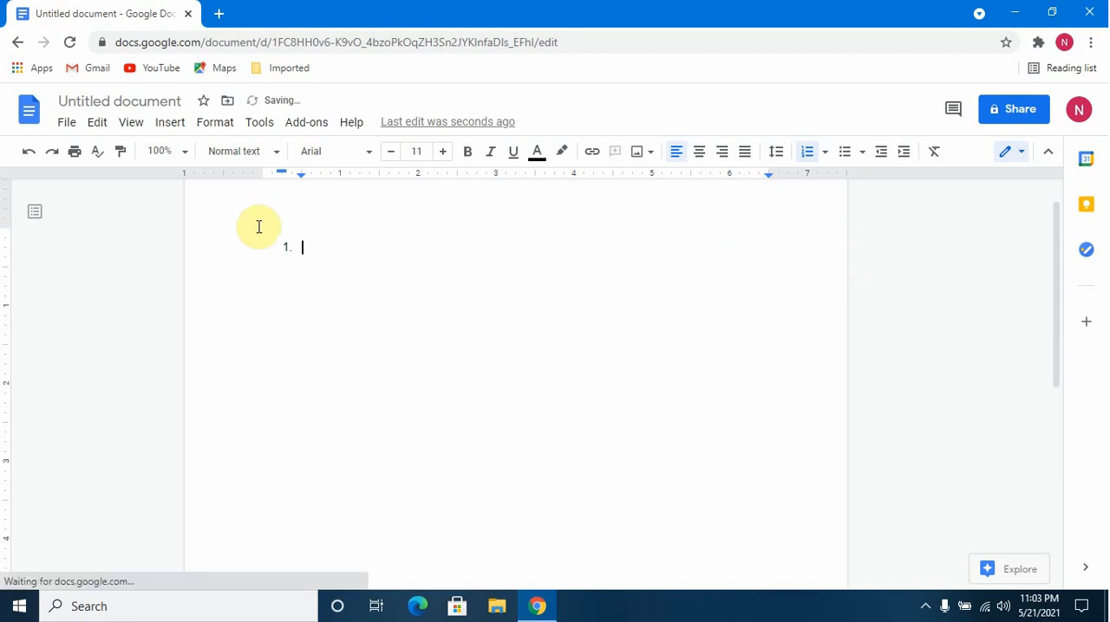
pyautogui.press('BackSpace')
# Paste the plain paragraphs into the empty document and paste another copy of them below the last paragraph.
pyautogui.rightClick(279, 244)
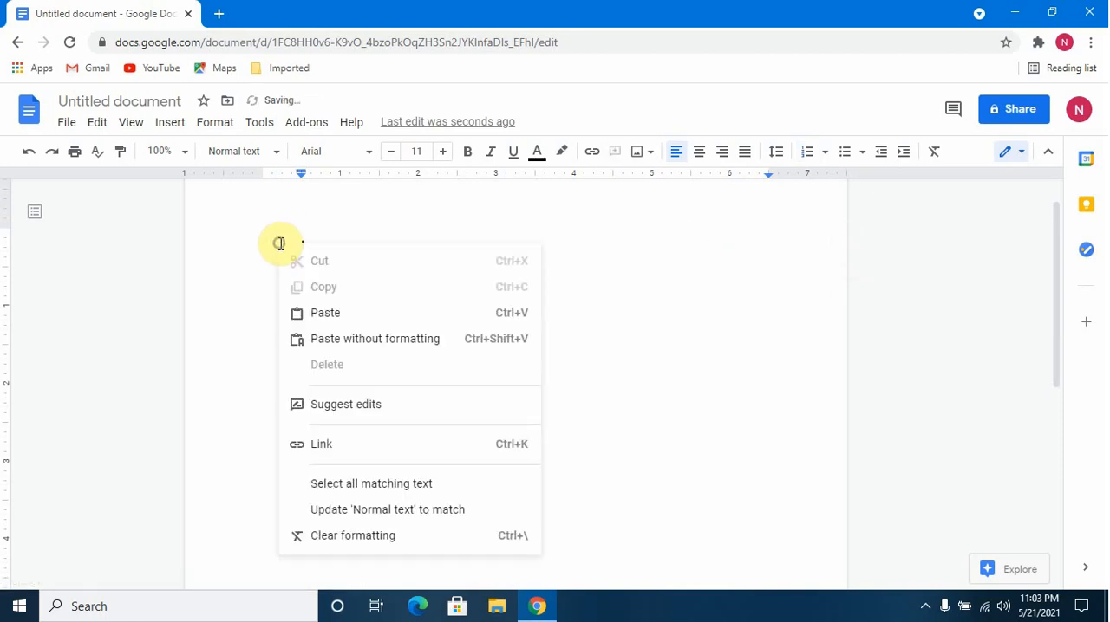
pyautogui.click(308, 312)
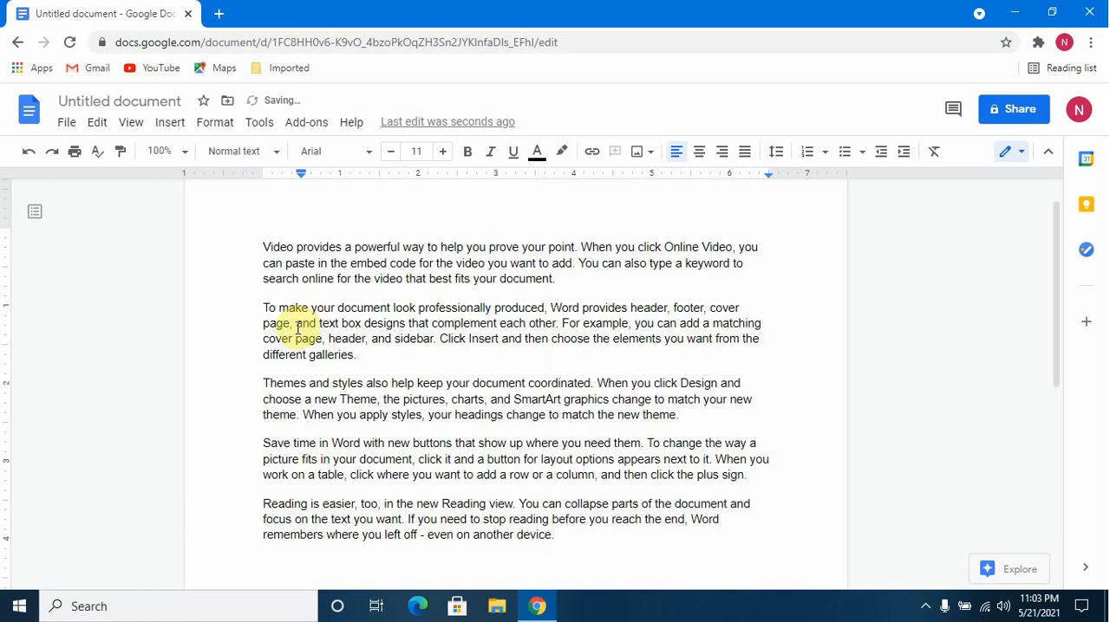
pyautogui.click(264, 246)
pyautogui.keyDown('shift'); pyautogui.click(574, 544); pyautogui.keyUp('shift')
pyautogui.hotkey('ctrl', 'c')
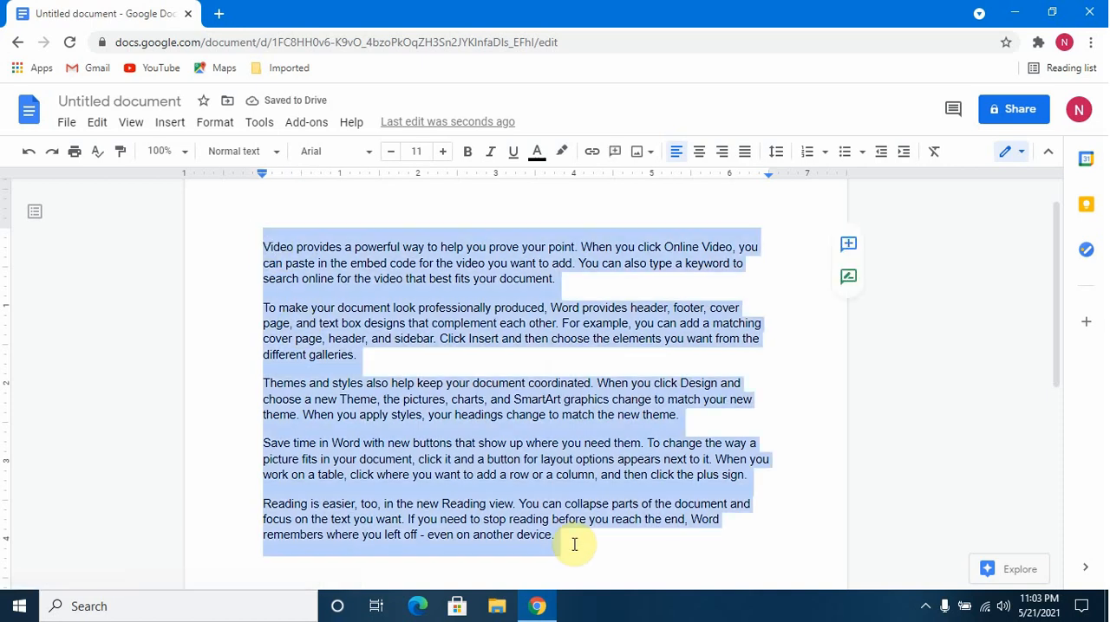
pyautogui.click(558, 535)
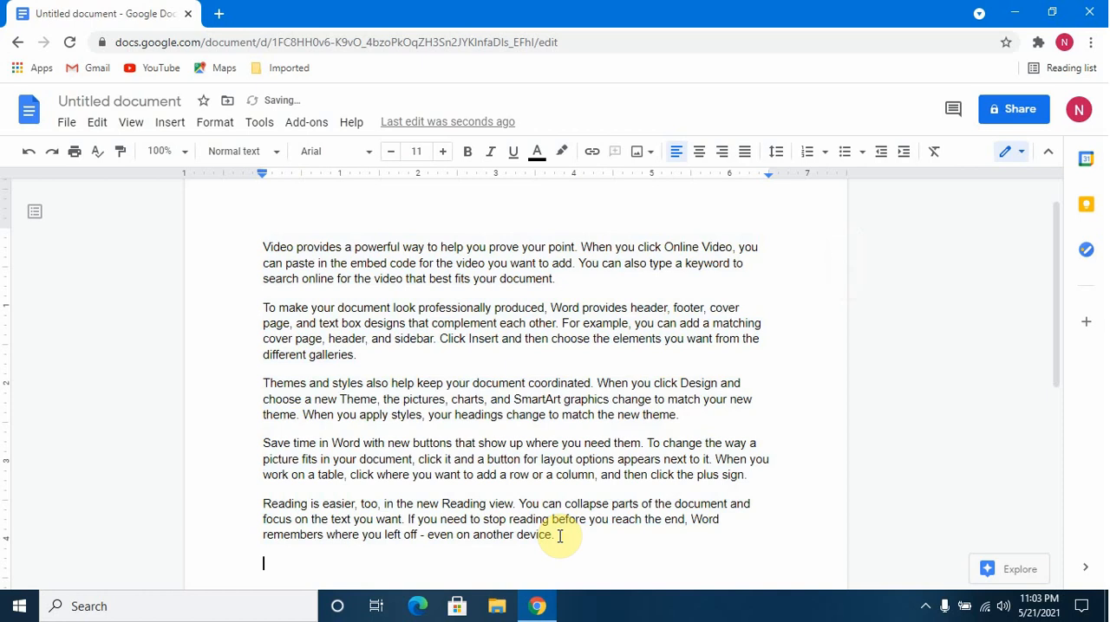
pyautogui.hotkey('ctrl', 'v')
pyautogui.hotkey('ctrl', 'z')
pyautogui.hotkey('ctrl', 'v')
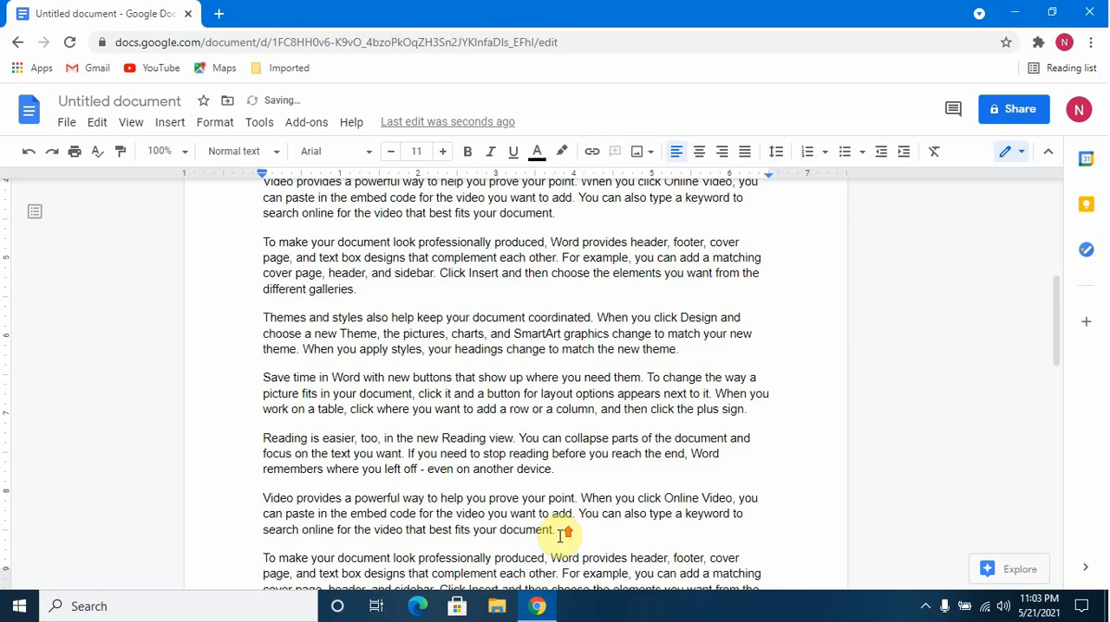
# Apply the default numbered list to the first paragraph, "Video provides a powerful way".
pyautogui.scroll(2, 554, 530)
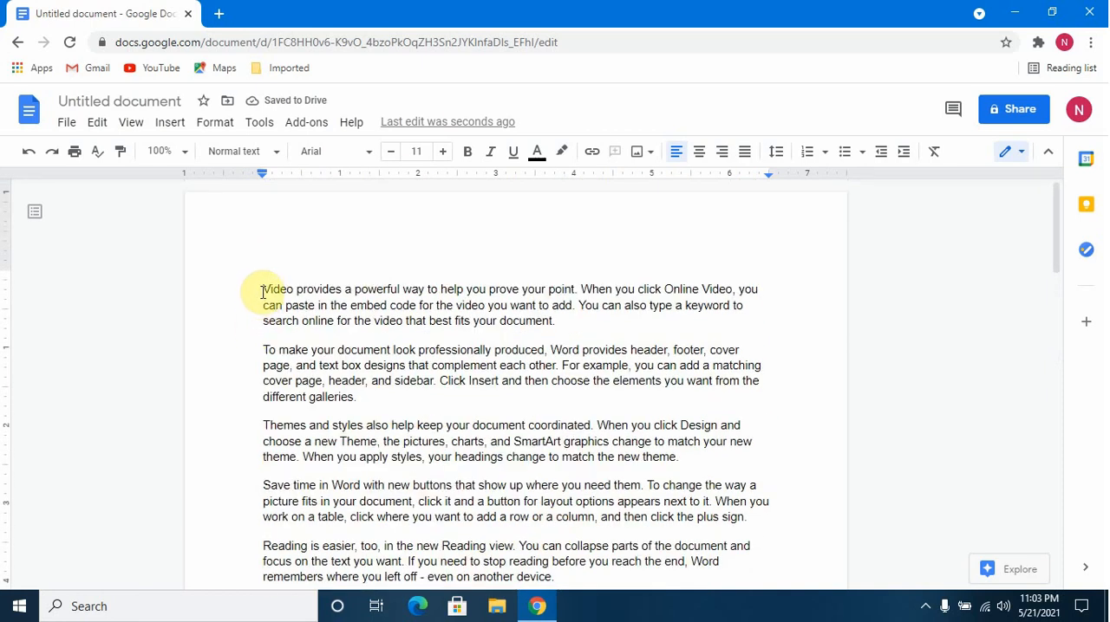
pyautogui.click(263, 290)
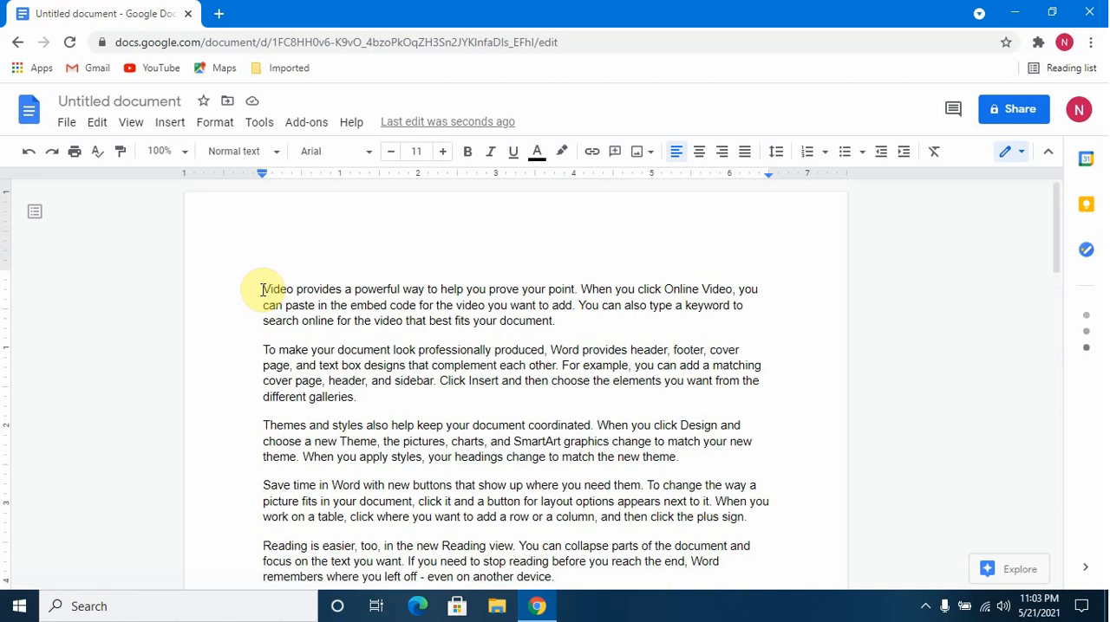
pyautogui.click(811, 152)
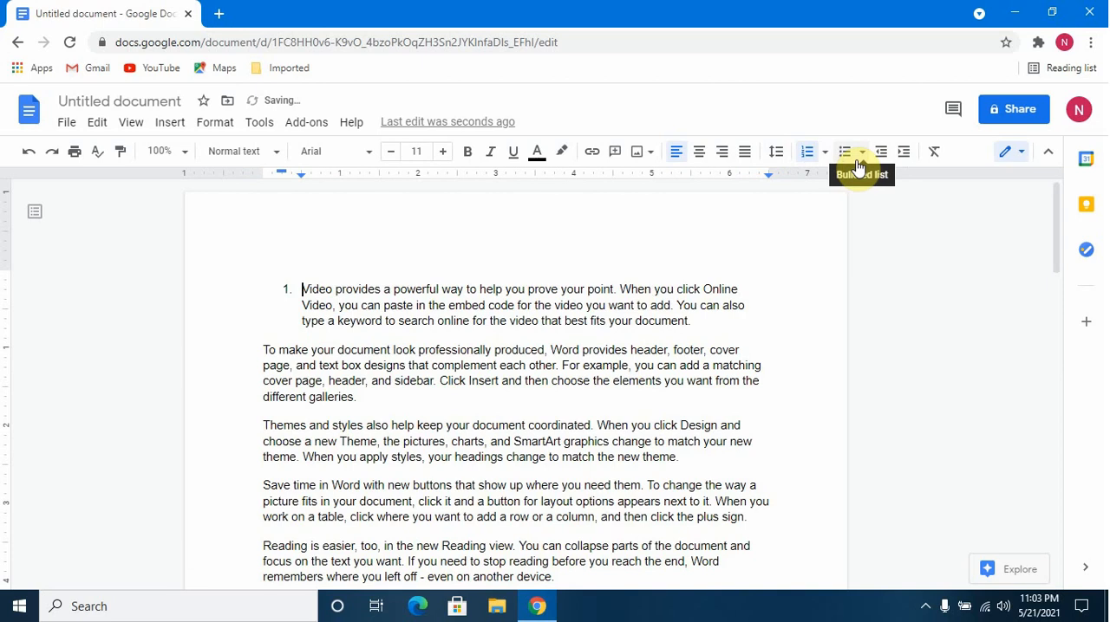
# Change the first paragraph from a numbered item to the disc, circle and square bullet style.
pyautogui.click(861, 154)
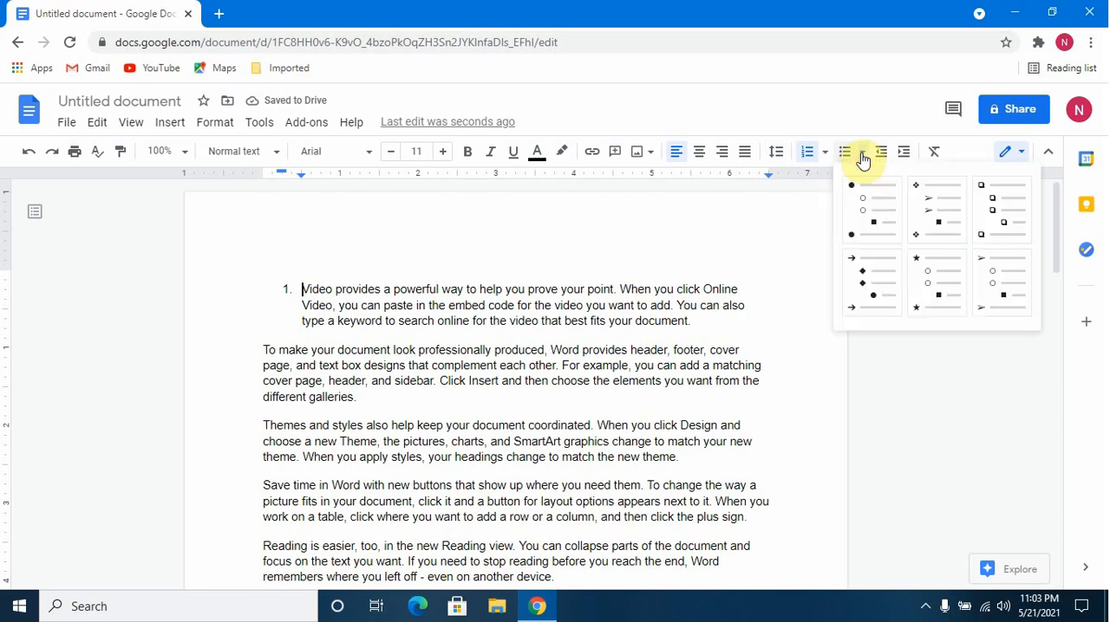
pyautogui.click(868, 210)
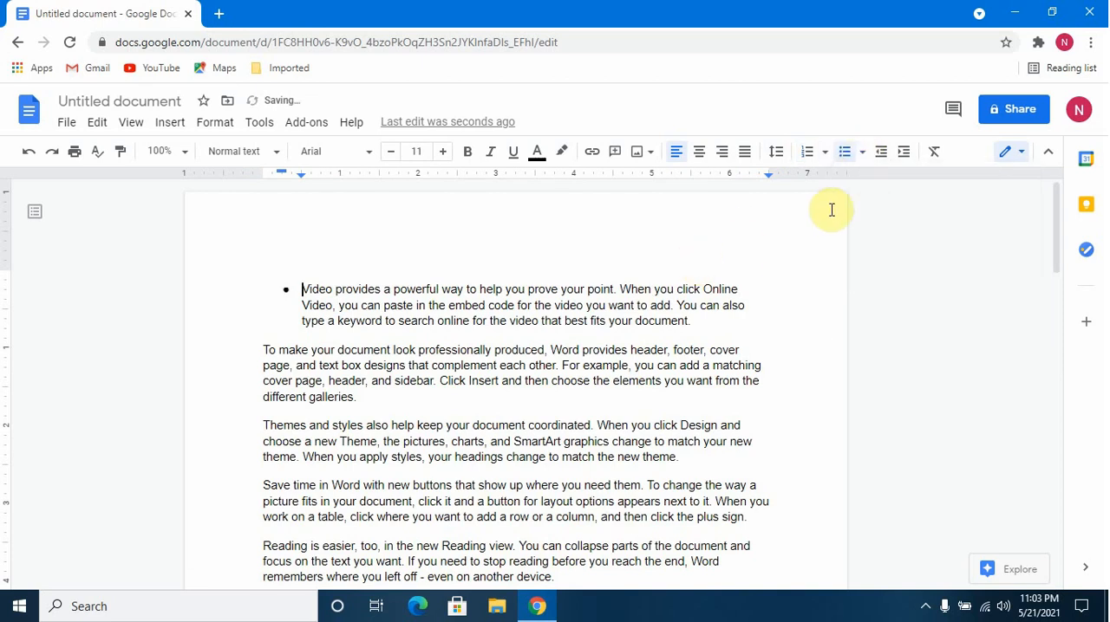
pyautogui.click(889, 150)
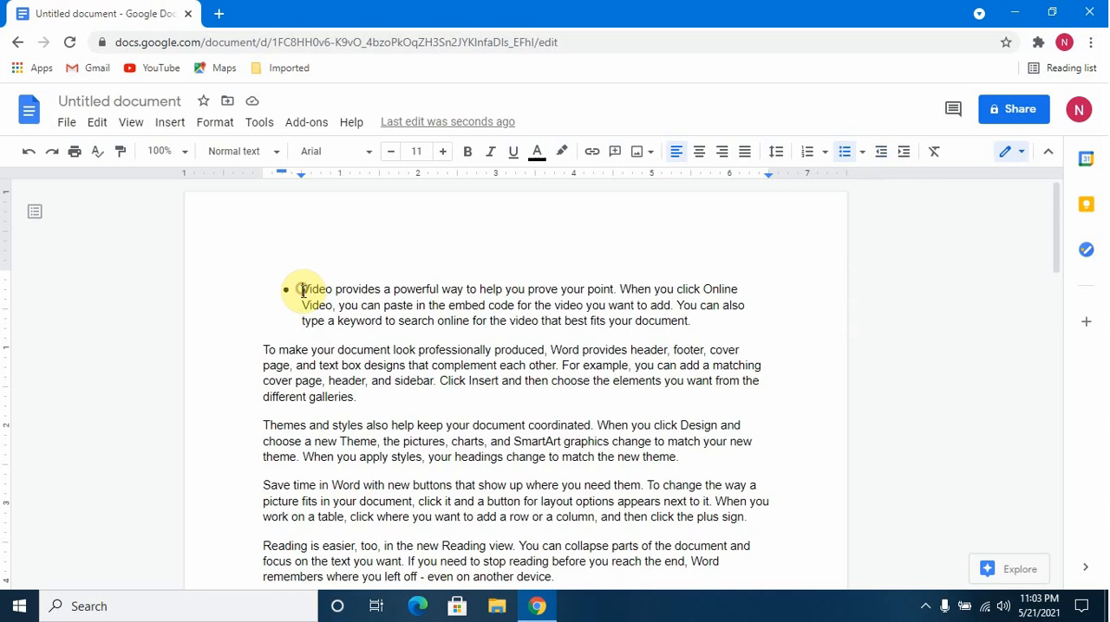
# Indent the second paragraph, "To make your document look professionally produced", by two levels and bring it back one level.
pyautogui.click(265, 347)
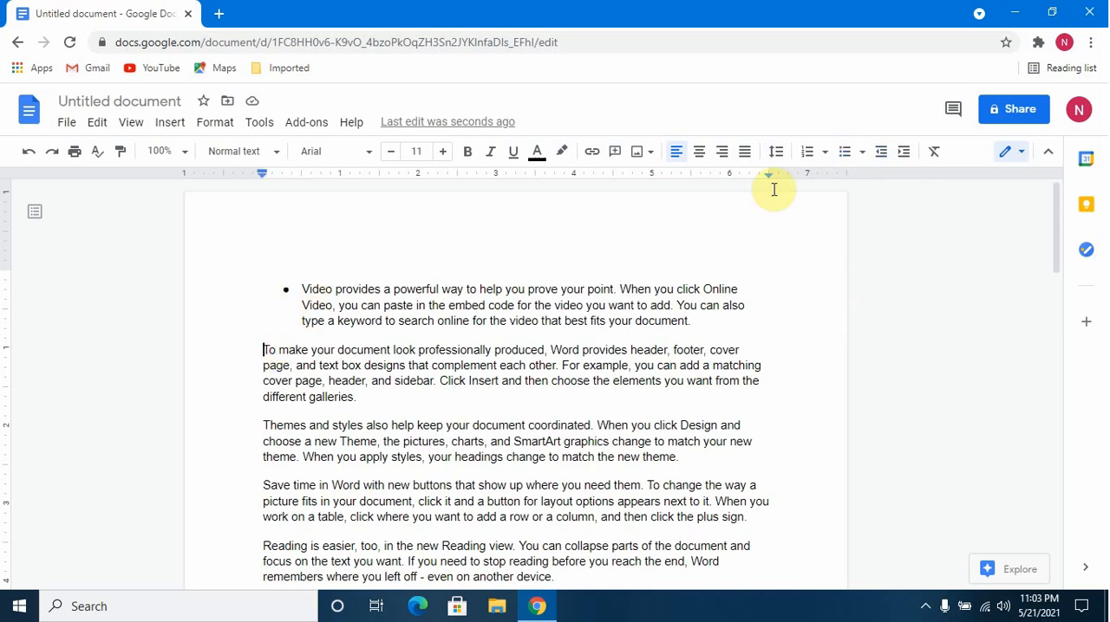
pyautogui.click(907, 154)
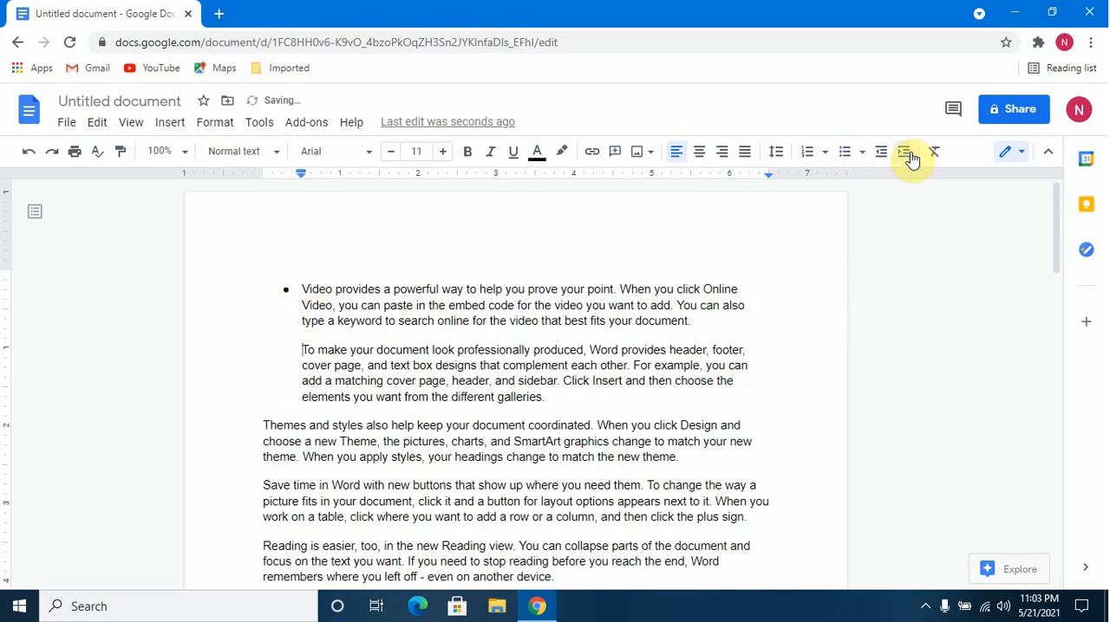
pyautogui.click(907, 155)
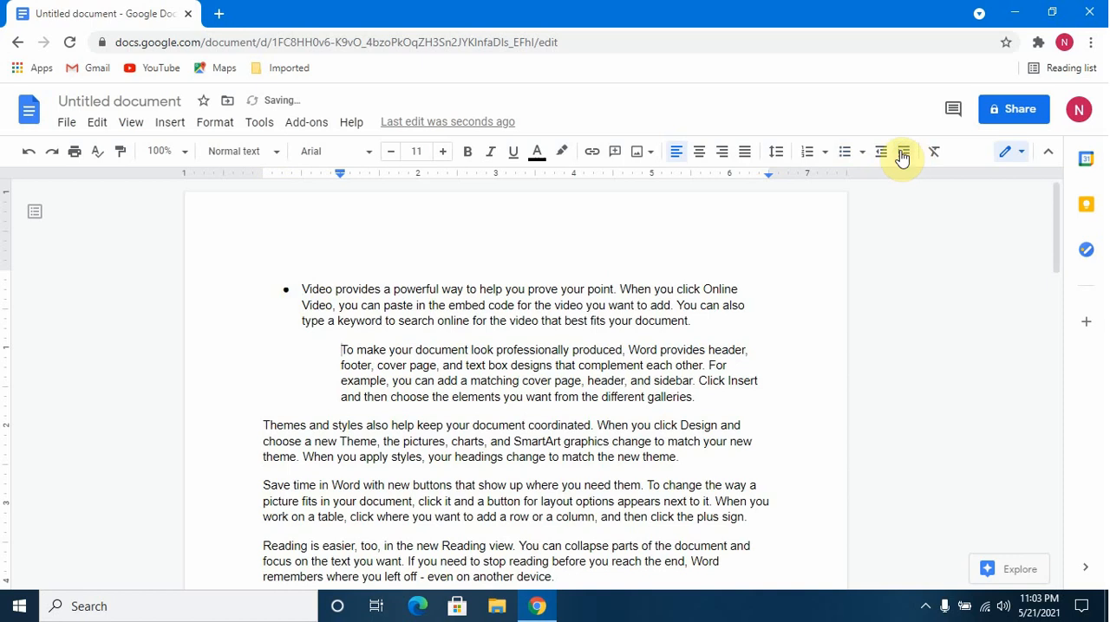
pyautogui.click(885, 155)
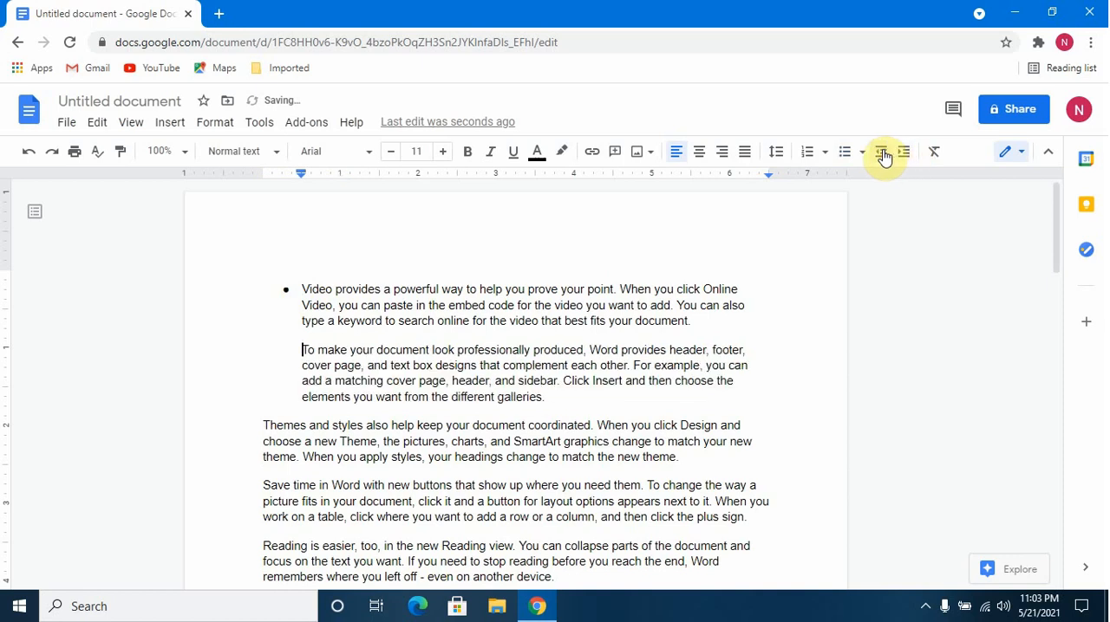
pyautogui.click(859, 156)
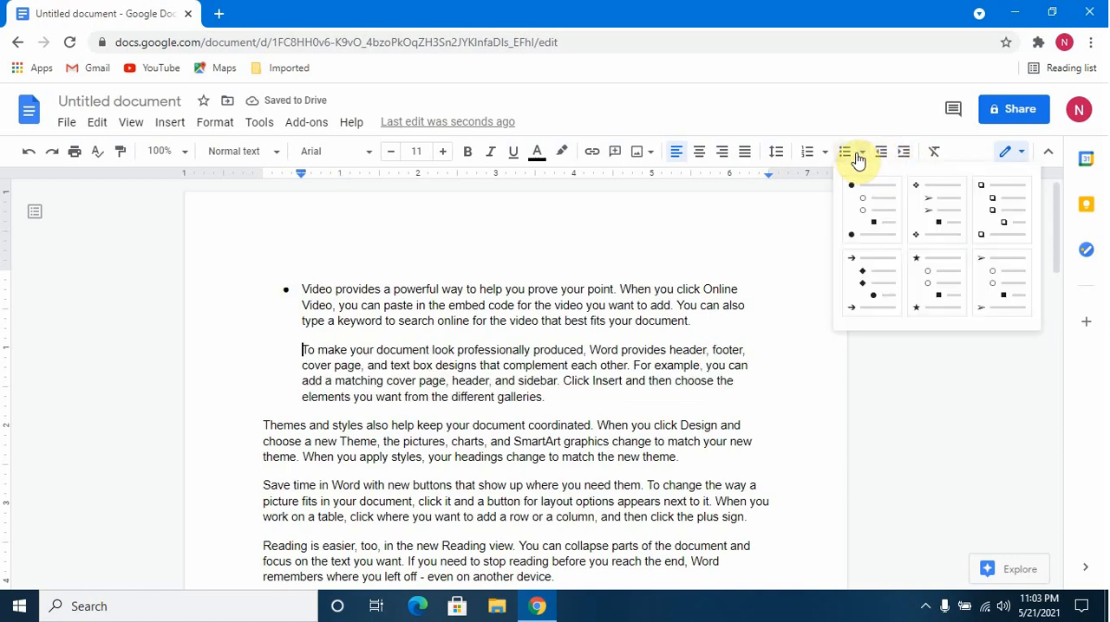
# Undo the indentation, bullet and numbering changes made to the first two paragraphs.
pyautogui.click(29, 152)
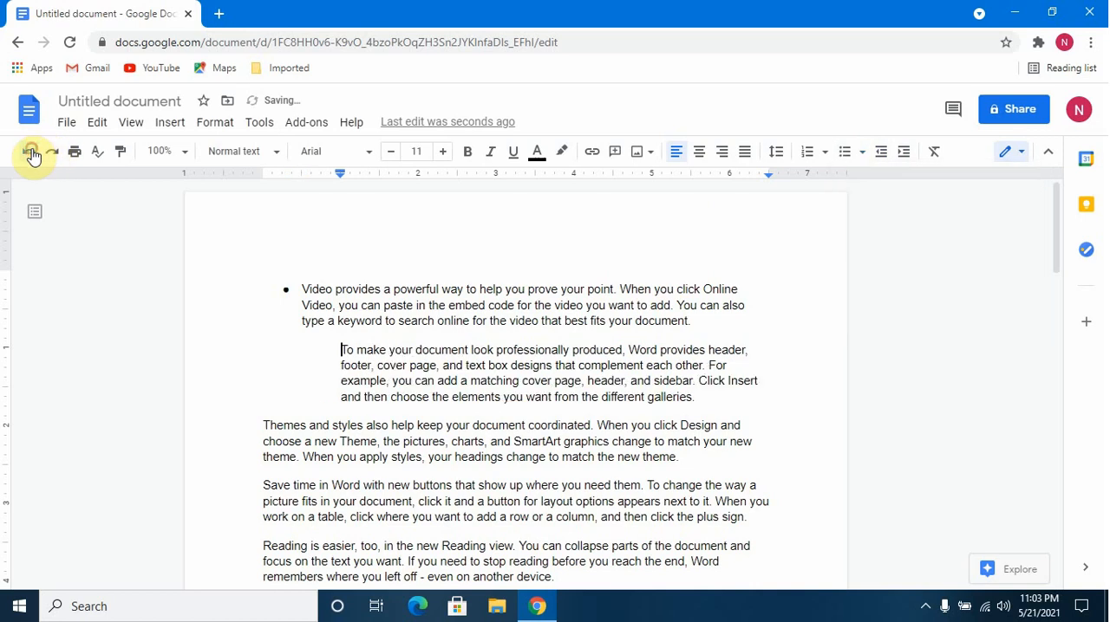
pyautogui.click(30, 154)
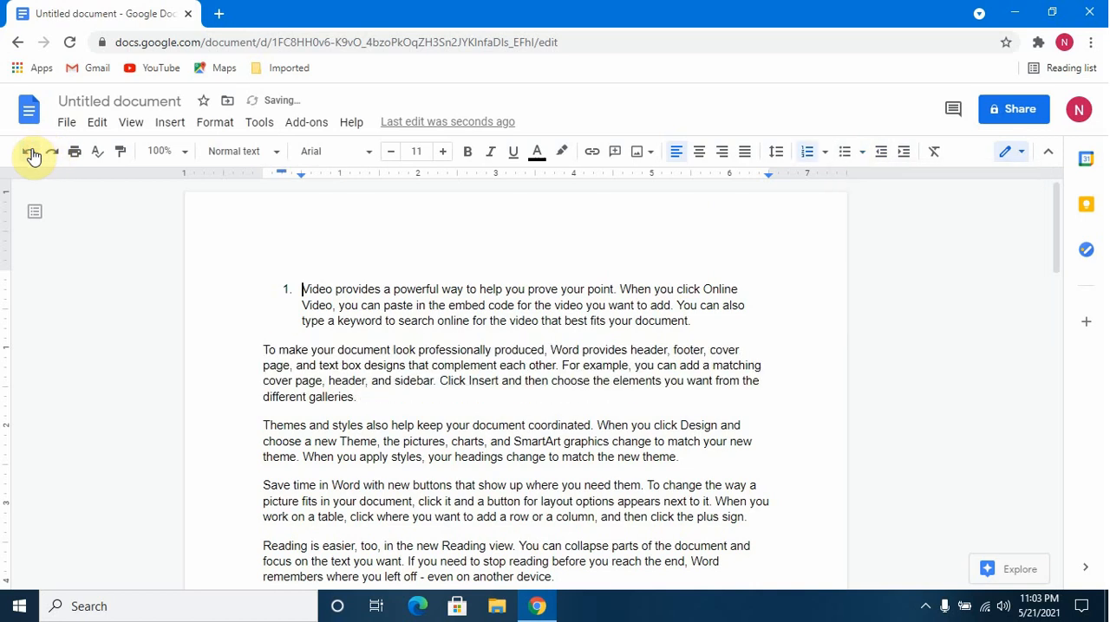
pyautogui.click(30, 154)
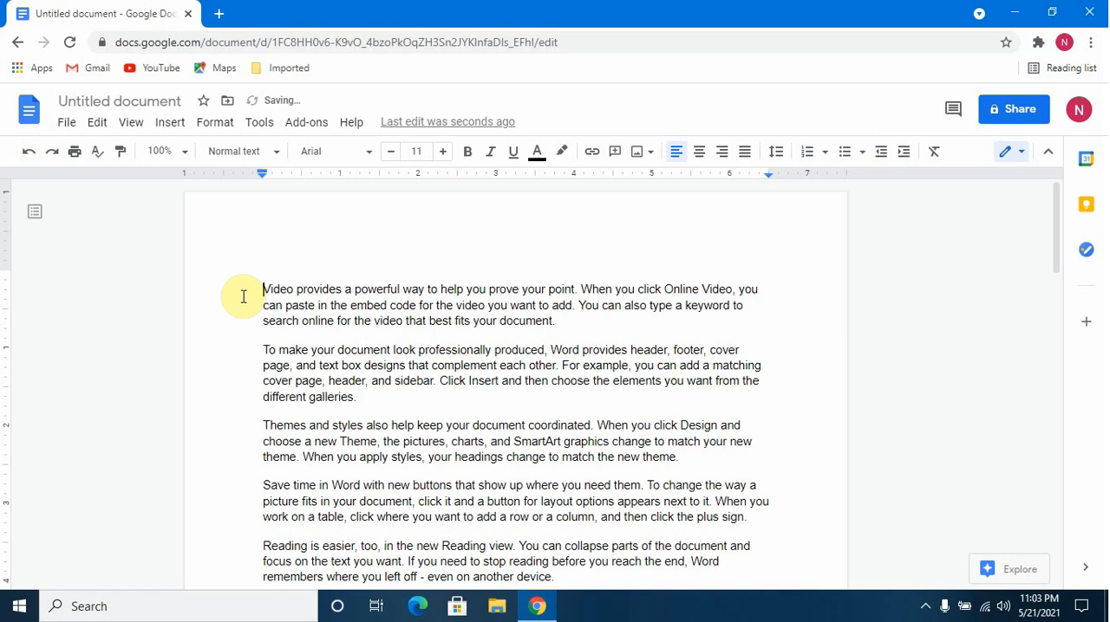
# Apply the disc, circle and square bulleted list style to all paragraphs in the document.
pyautogui.moveTo(262, 288); pyautogui.dragTo(570, 330)
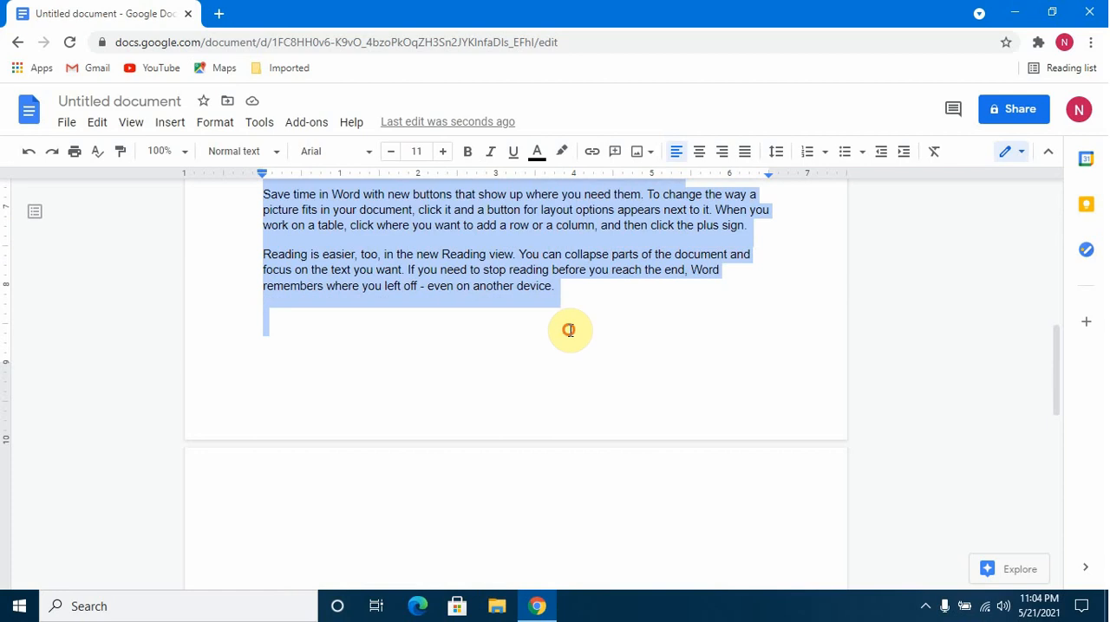
pyautogui.click(862, 152)
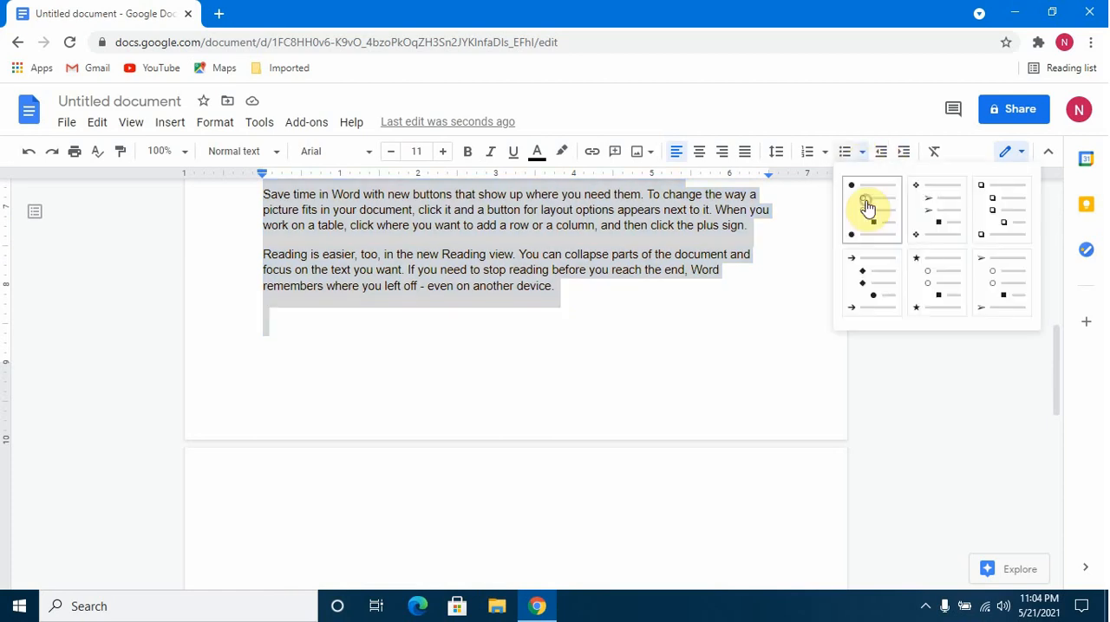
pyautogui.click(866, 208)
pyautogui.scroll(3, 720, 318)
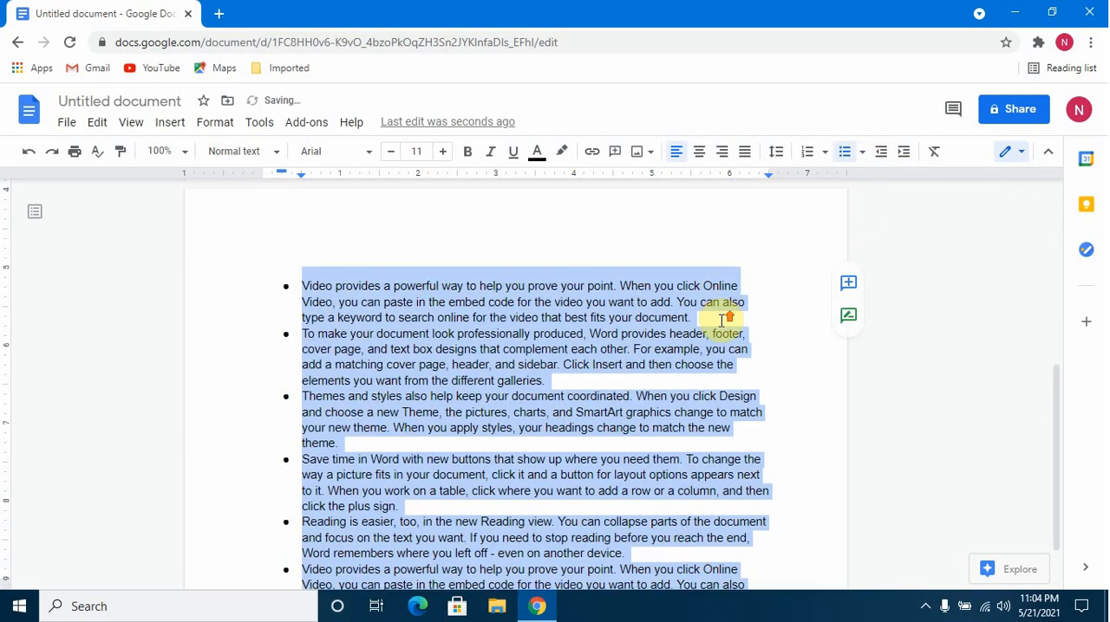
pyautogui.scroll(-2, 720, 320)
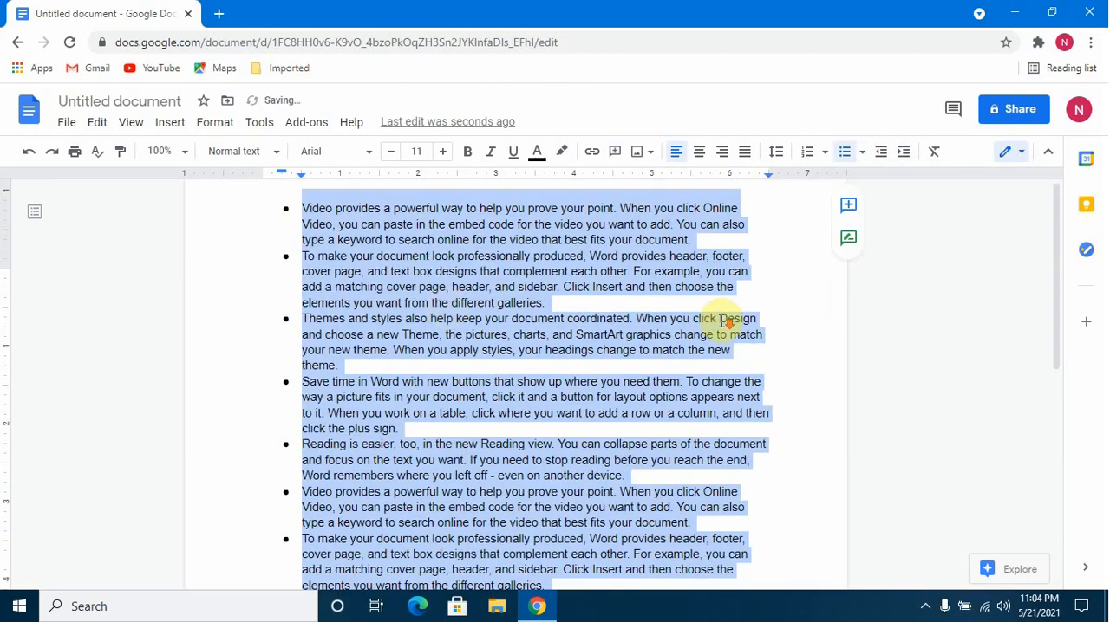
# Demote the second and third bullets, "To make your document" and "Themes and styles", to the second level.
pyautogui.click(303, 256)
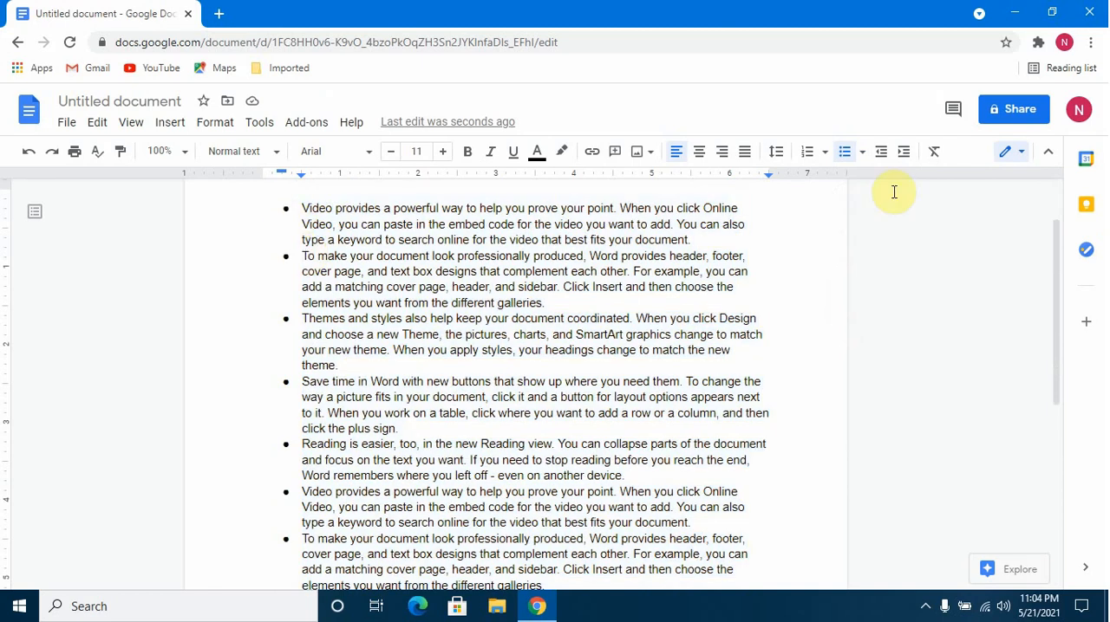
pyautogui.click(907, 153)
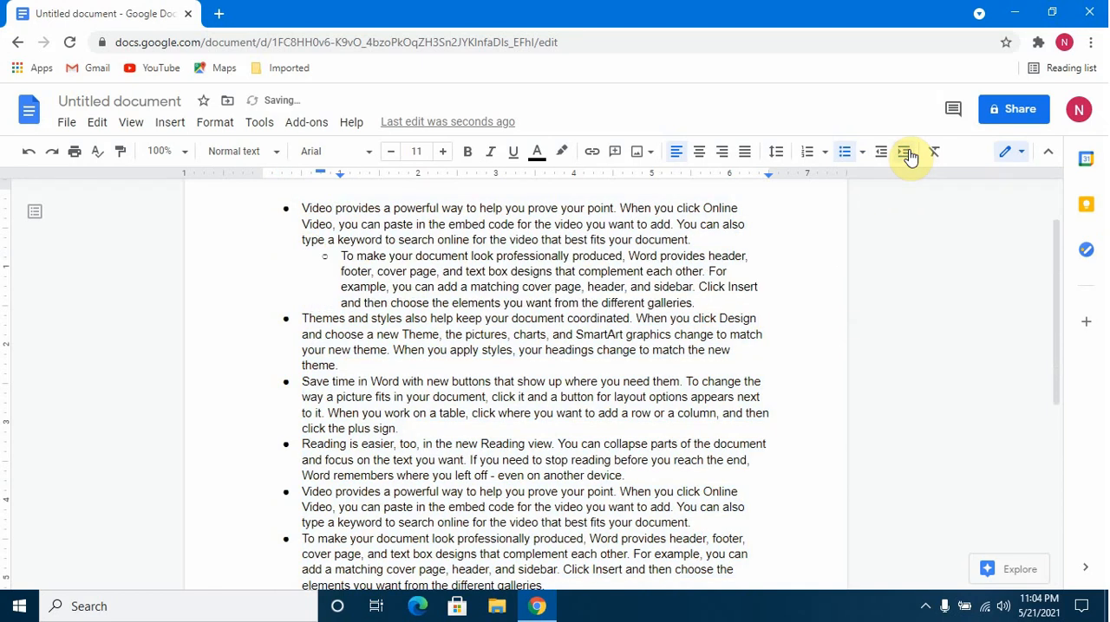
pyautogui.click(301, 318)
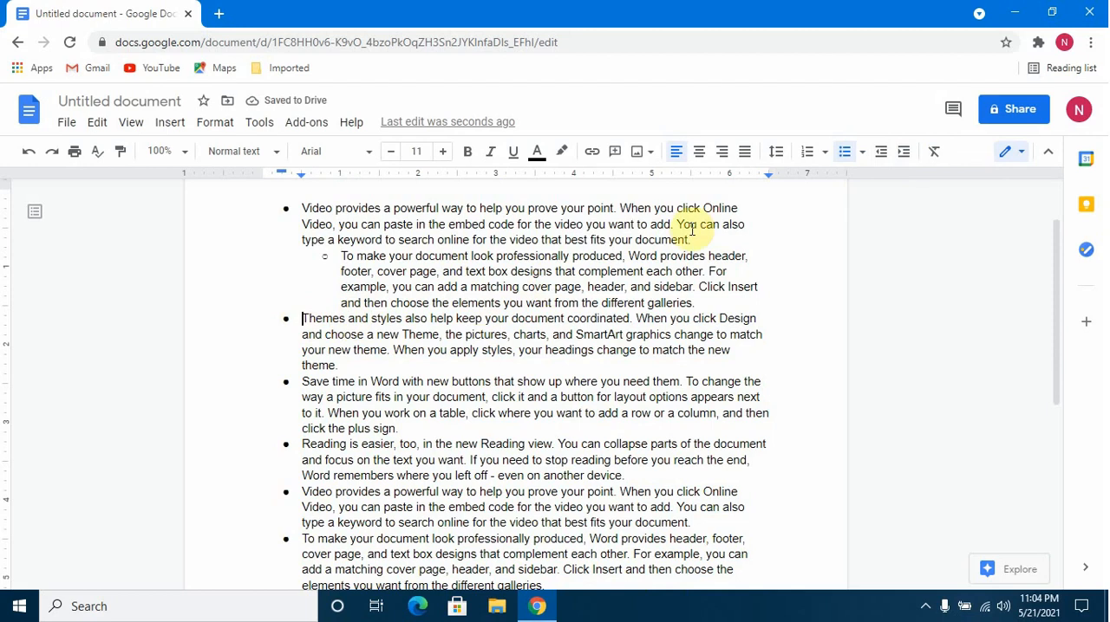
pyautogui.click(903, 153)
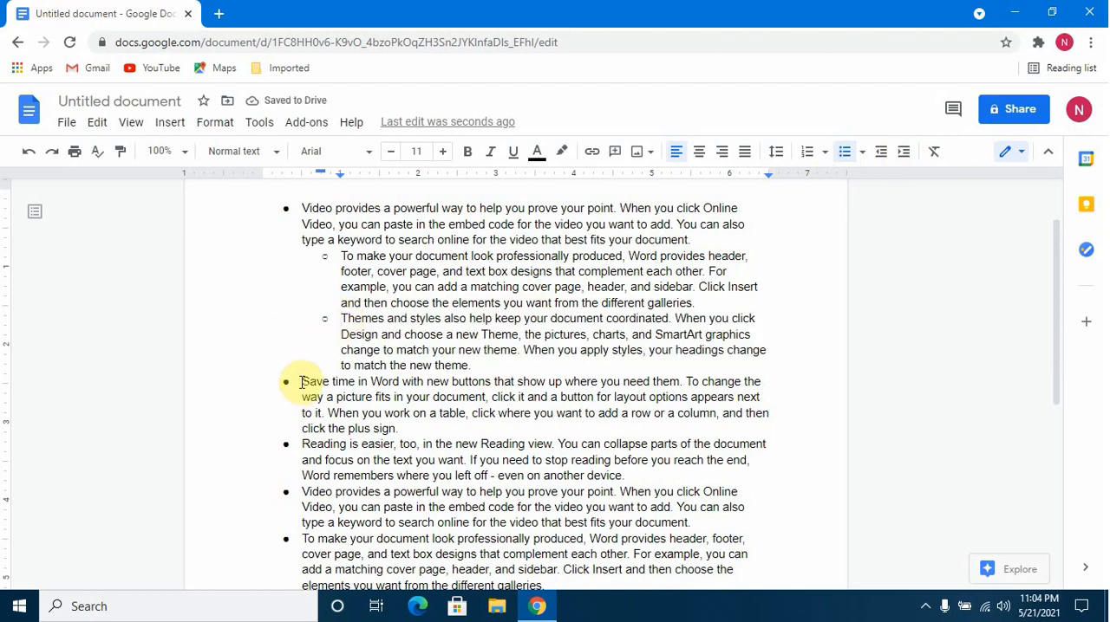
# Demote the fourth and fifth bullets, "Save time in Word" and "Reading is easier", to the third level under "Themes and styles".
pyautogui.click(302, 382)
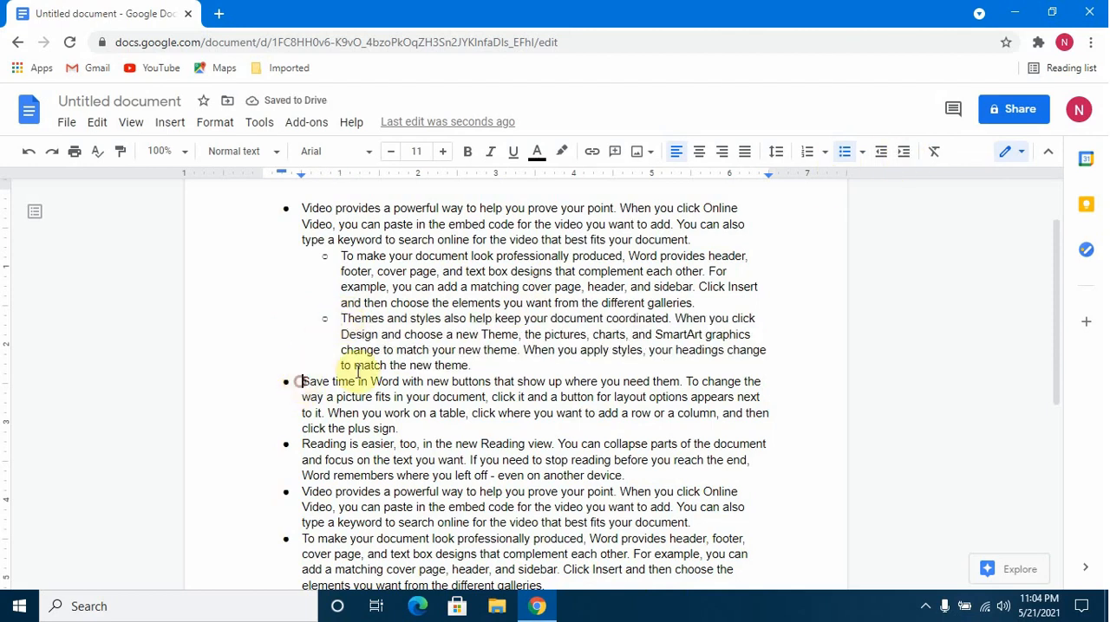
pyautogui.click(902, 154)
pyautogui.click(898, 162)
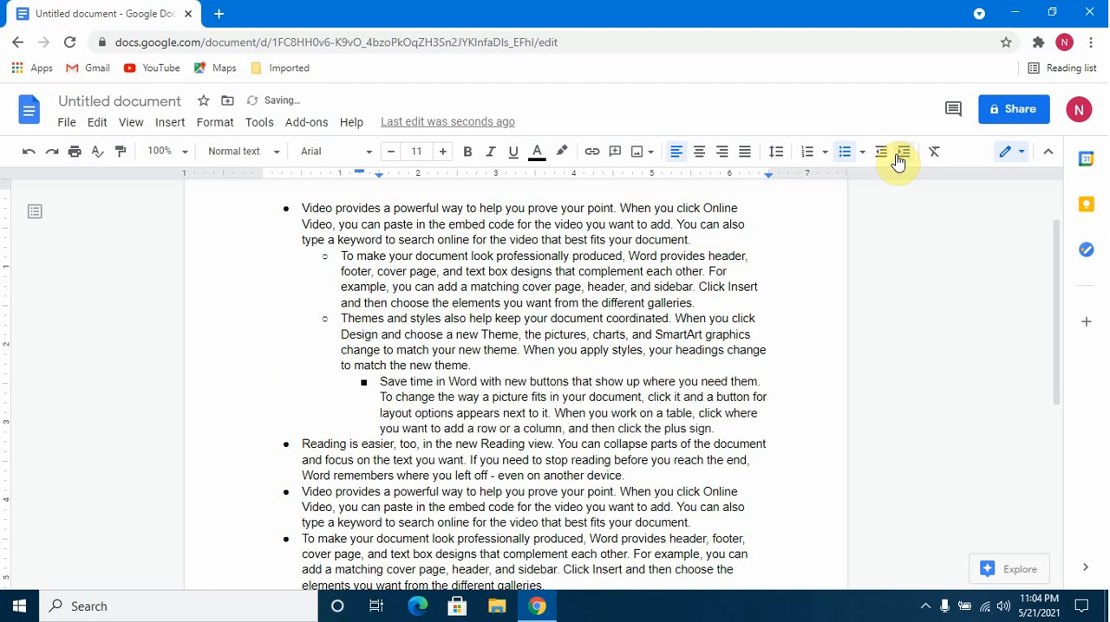
pyautogui.click(302, 445)
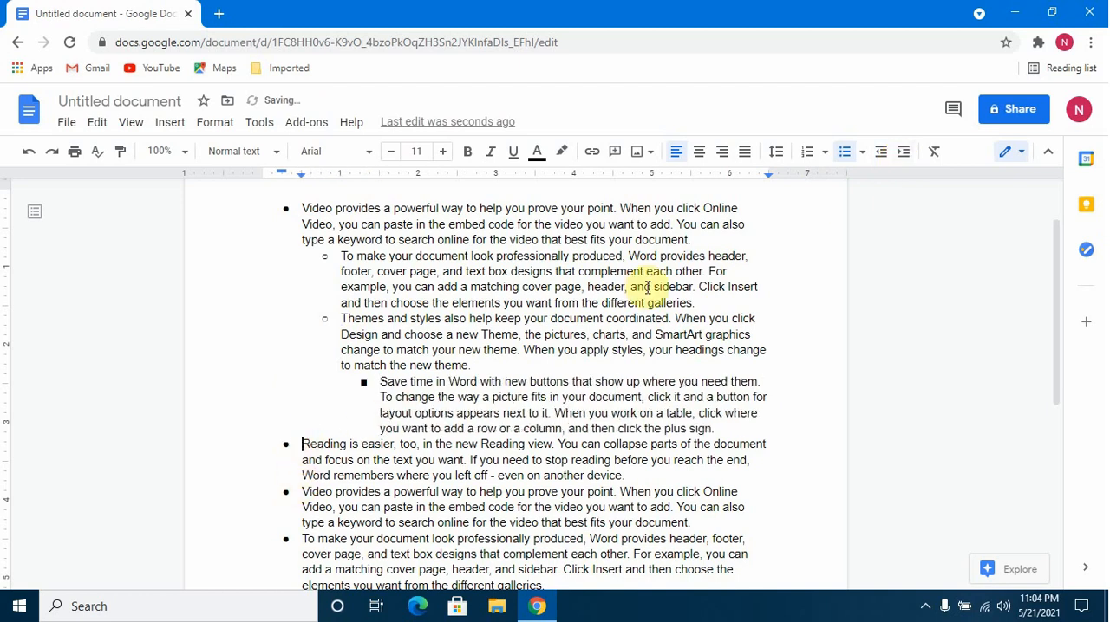
pyautogui.click(902, 162)
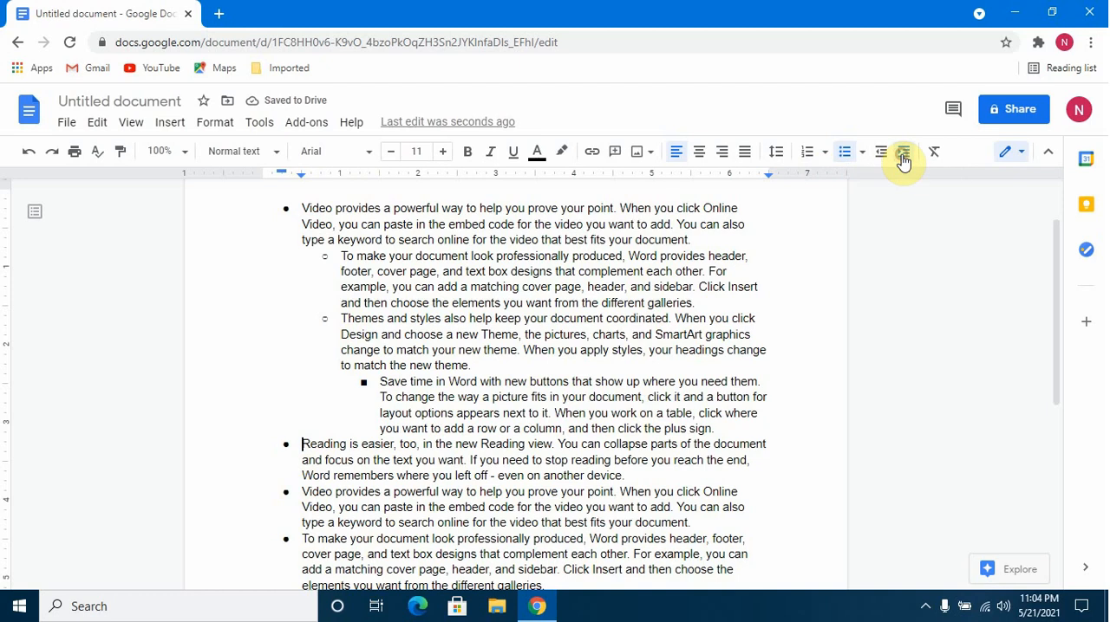
pyautogui.click(902, 162)
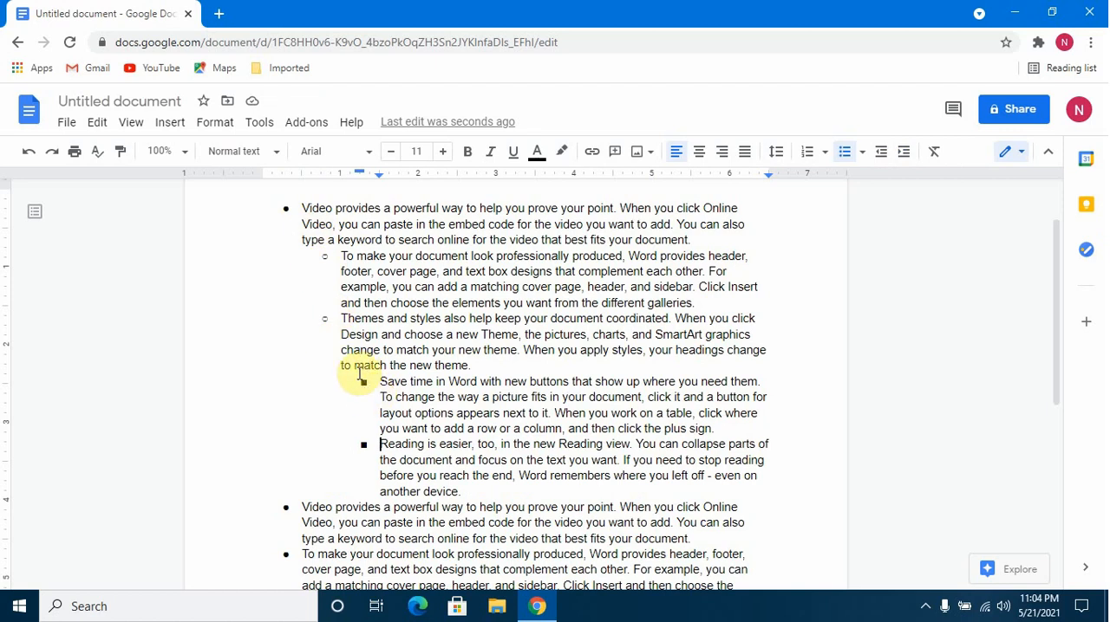
# Demote the second "Video provides a powerful way" bullet, just below "Reading is easier", to the third level.
pyautogui.click(341, 318)
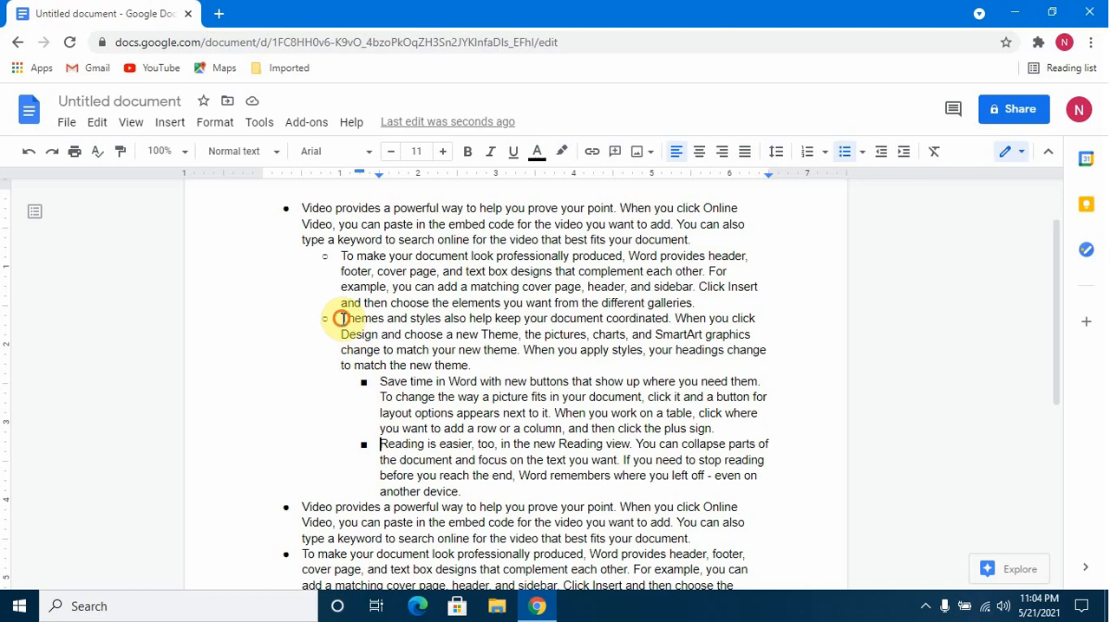
pyautogui.keyDown('shift'); pyautogui.click(469, 366); pyautogui.keyUp('shift')
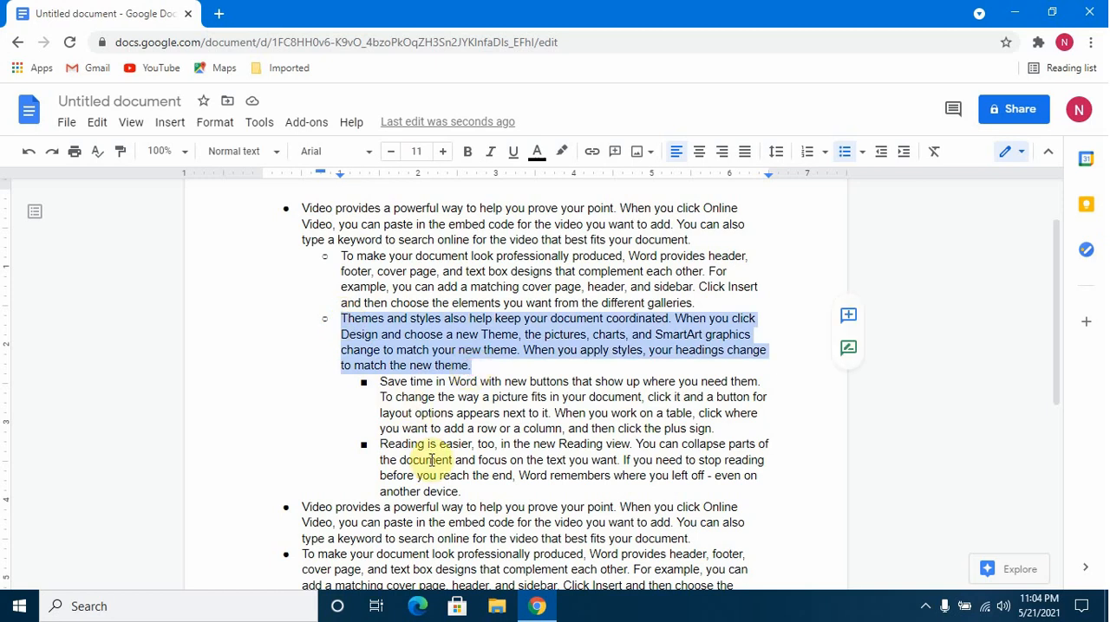
pyautogui.scroll(-1, 428, 455)
pyautogui.click(301, 431)
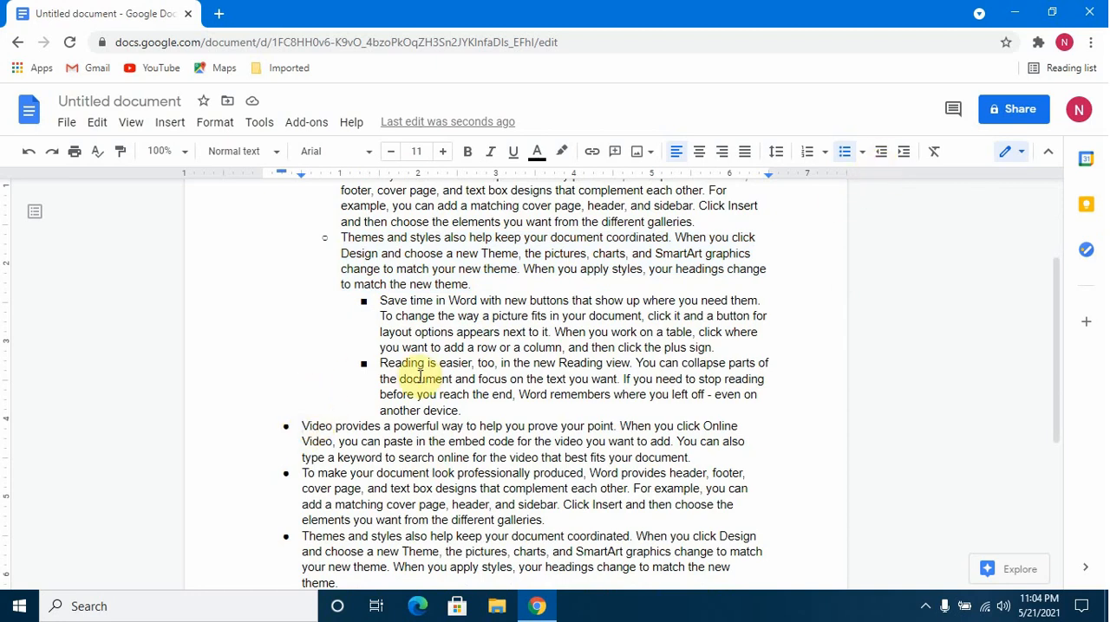
pyautogui.click(904, 153)
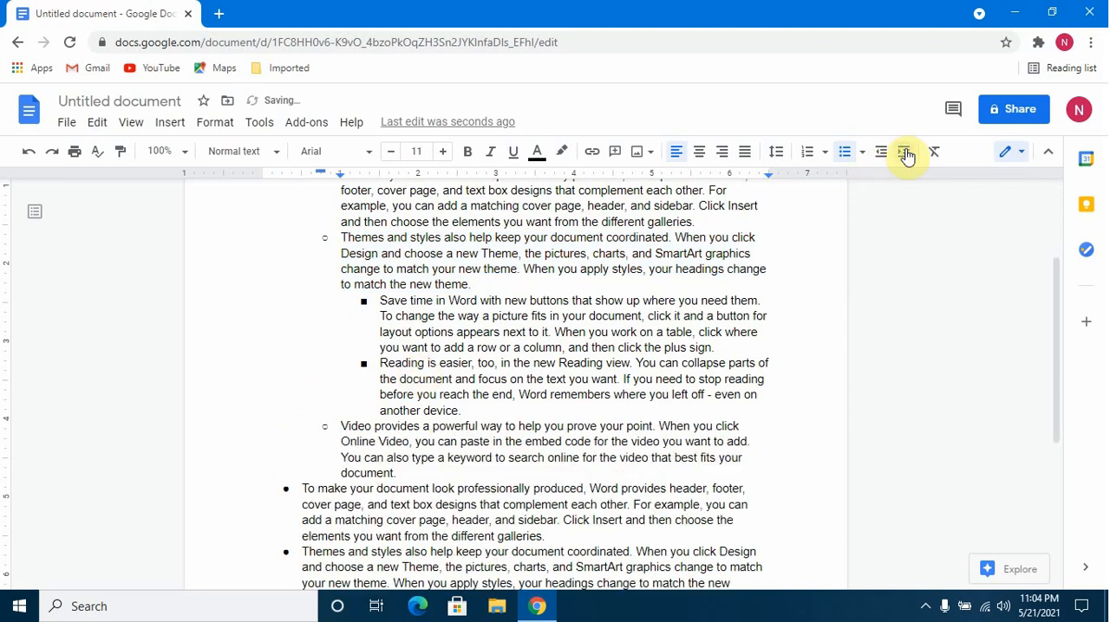
pyautogui.click(904, 153)
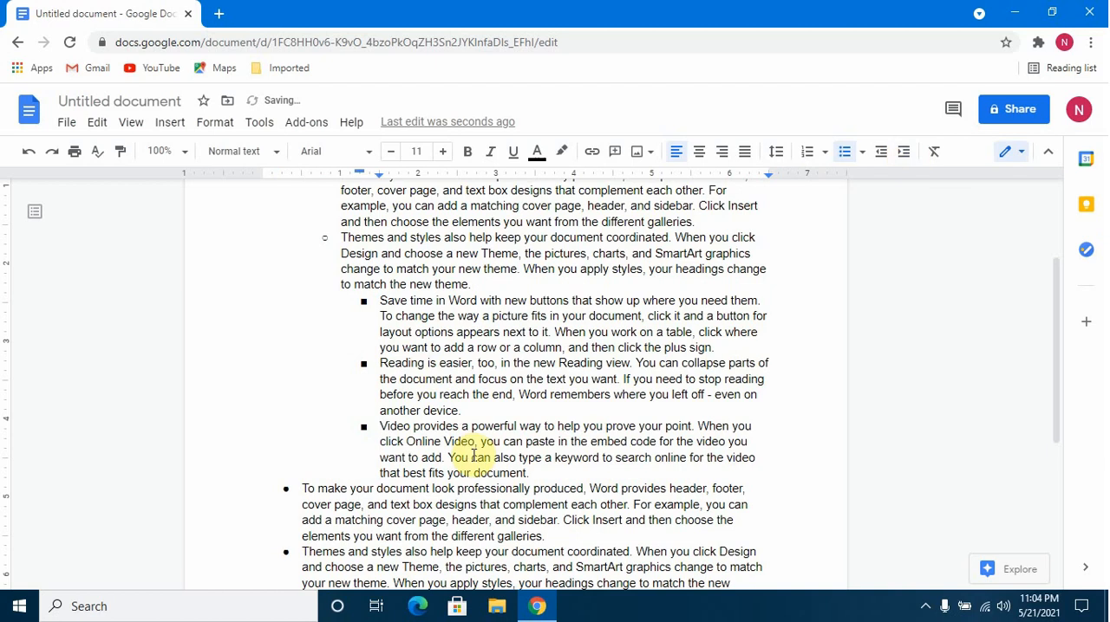
# Review the multilevel bulleted list and examine the available bullet and numbering style presets.
pyautogui.scroll(-2, 466, 453)
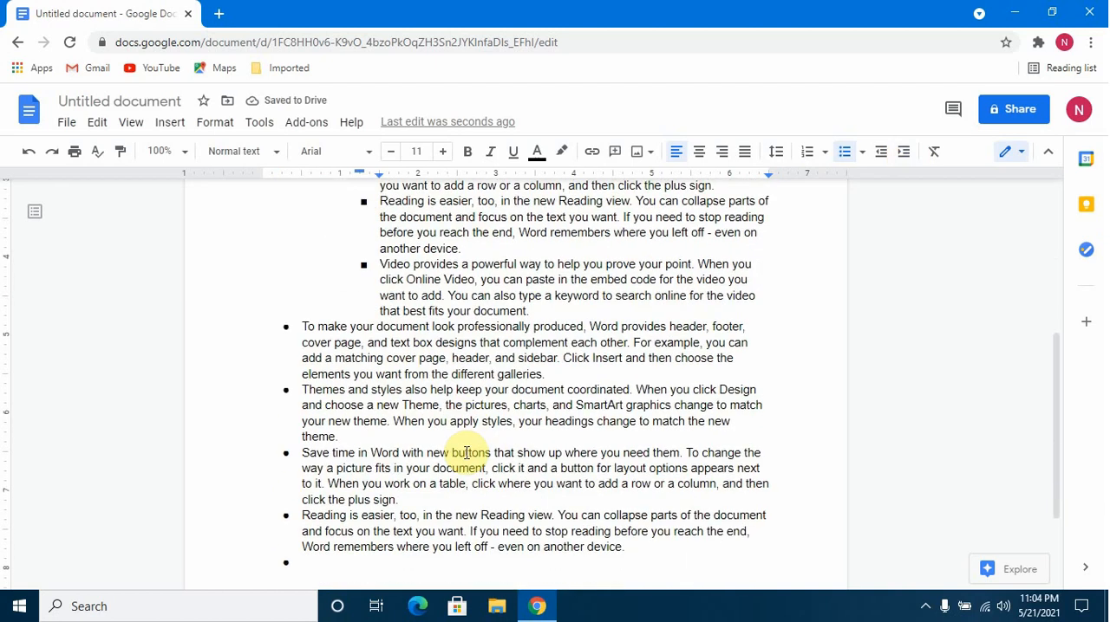
pyautogui.scroll(4, 466, 453)
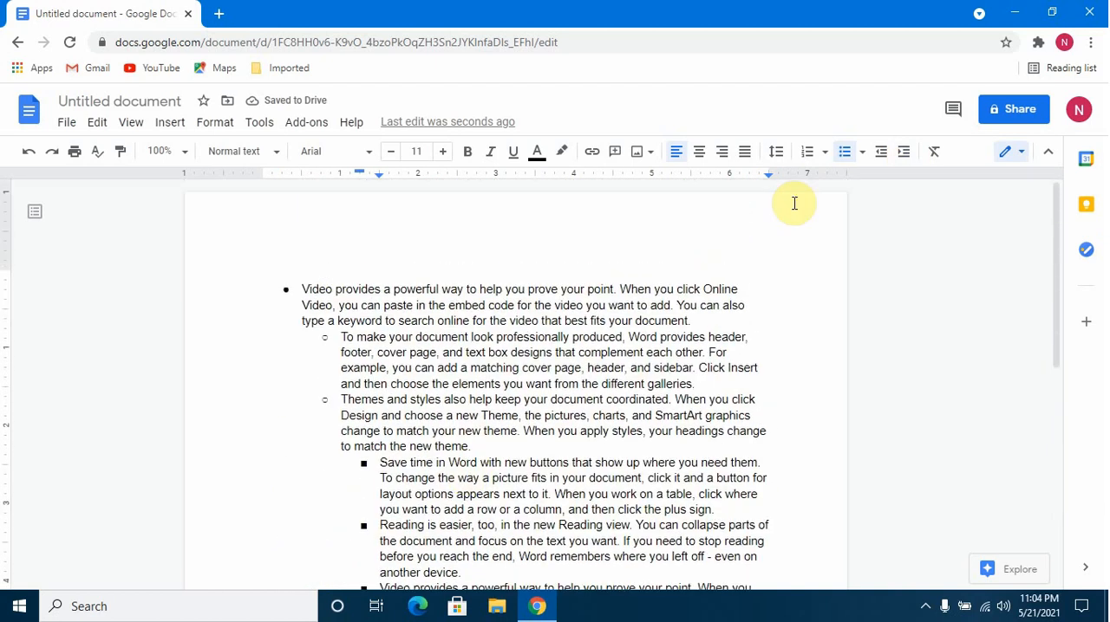
pyautogui.click(863, 153)
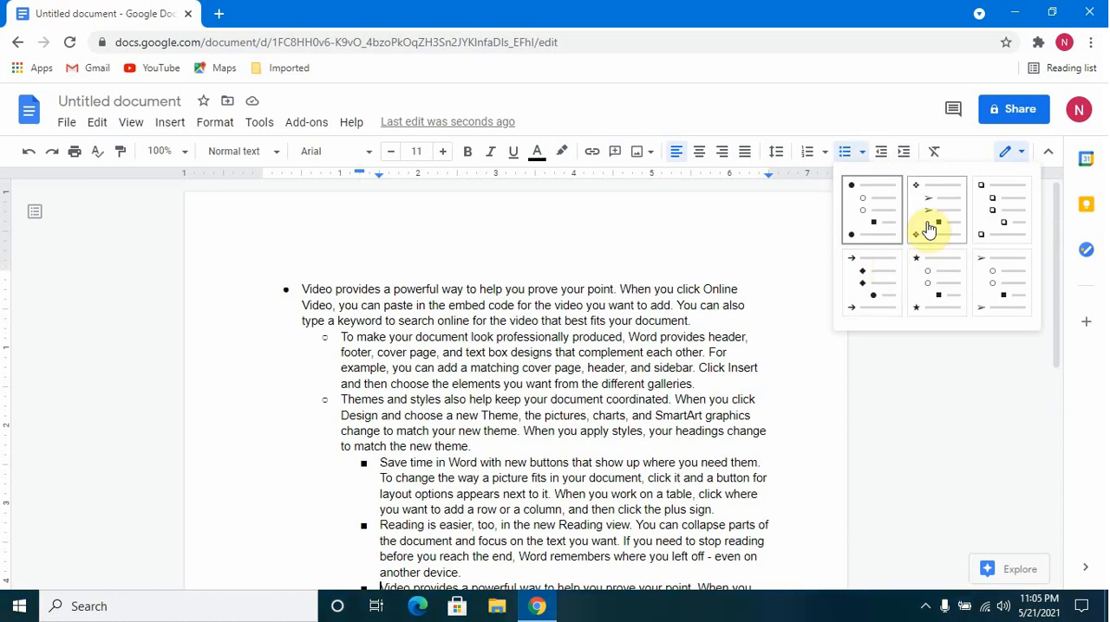
pyautogui.click(855, 114)
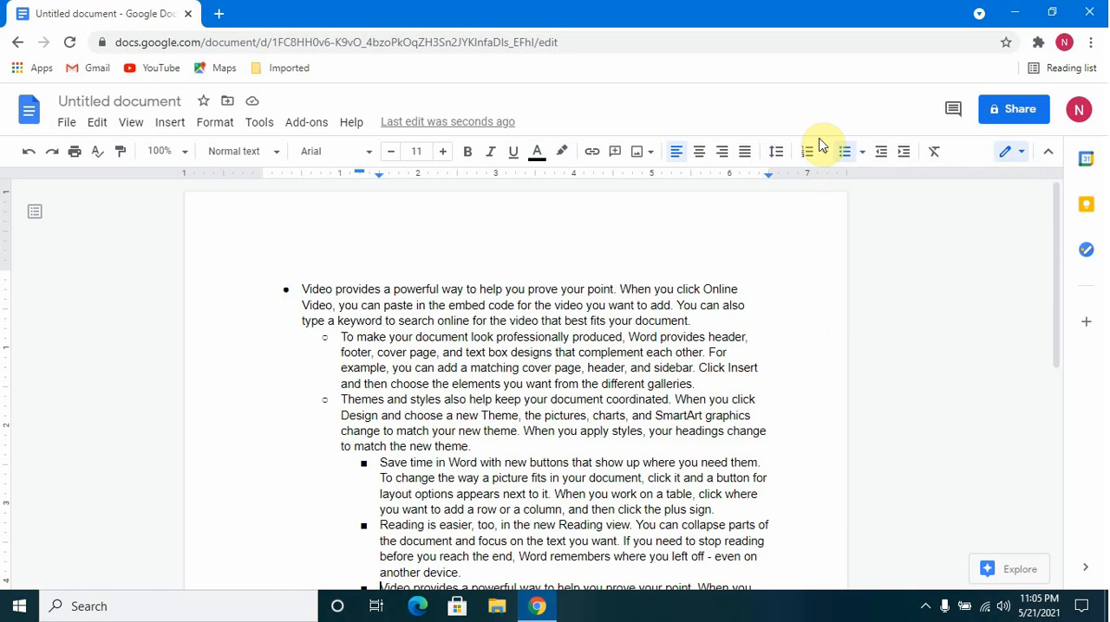
pyautogui.click(824, 156)
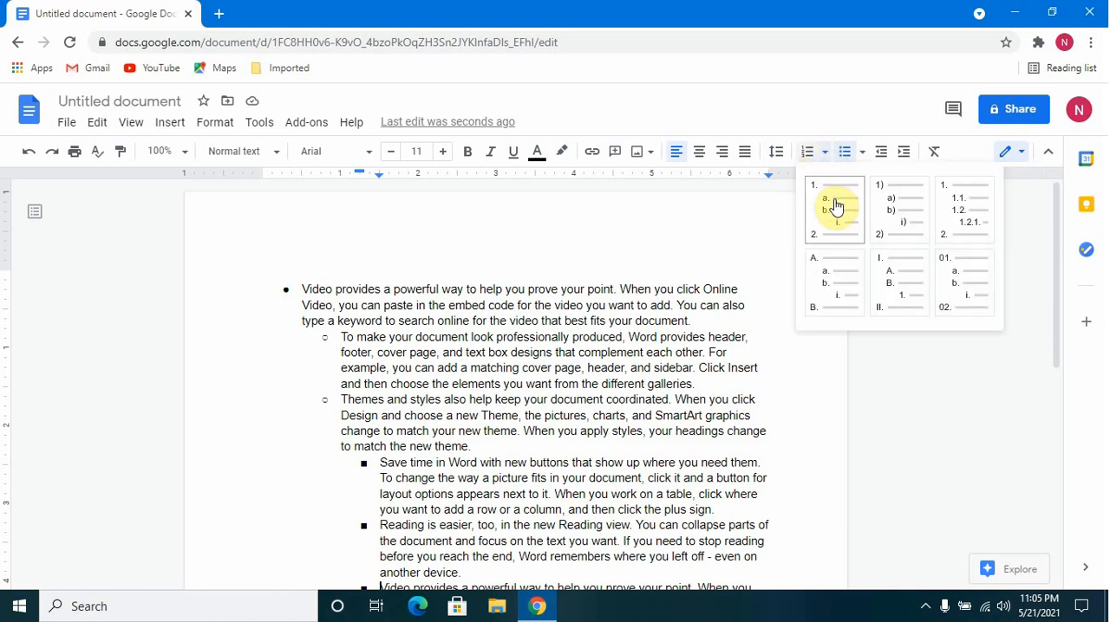
pyautogui.click(831, 126)
pyautogui.click(825, 152)
pyautogui.click(860, 153)
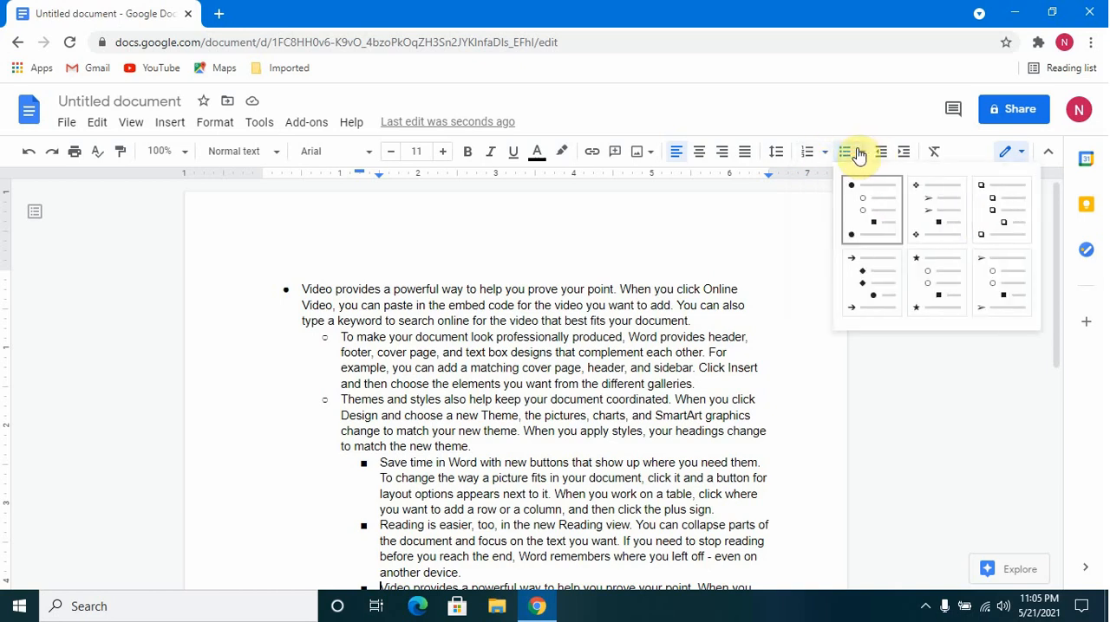
# Undo the bullet formatting and indent changes back to plain paragraphs without list formatting.
pyautogui.click(700, 290)
pyautogui.click(30, 158)
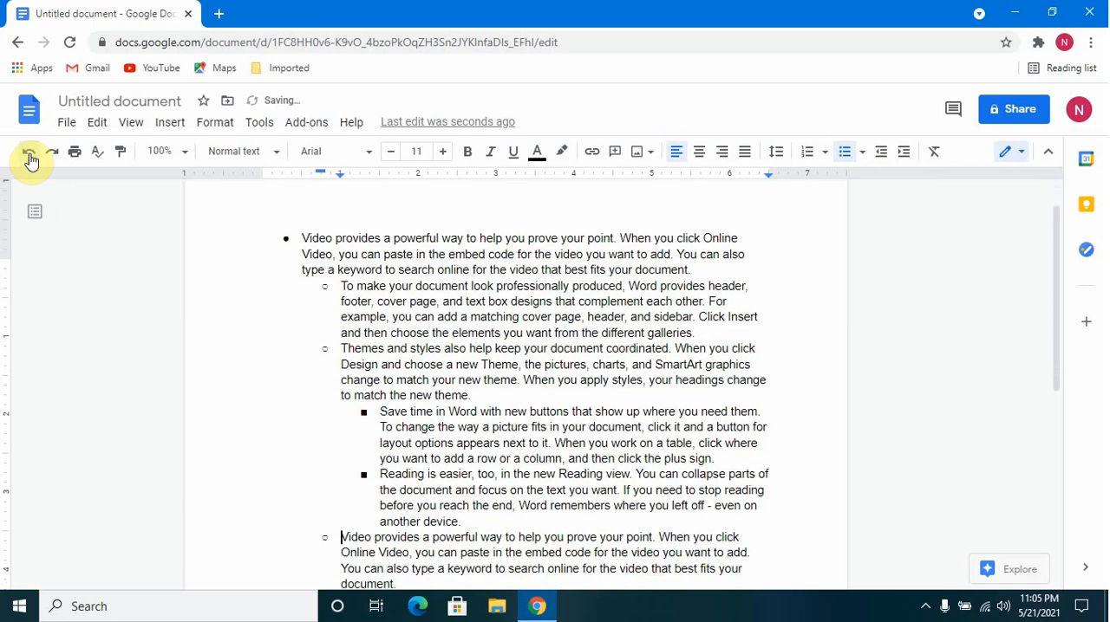
pyautogui.click(30, 158)
pyautogui.click(30, 158)
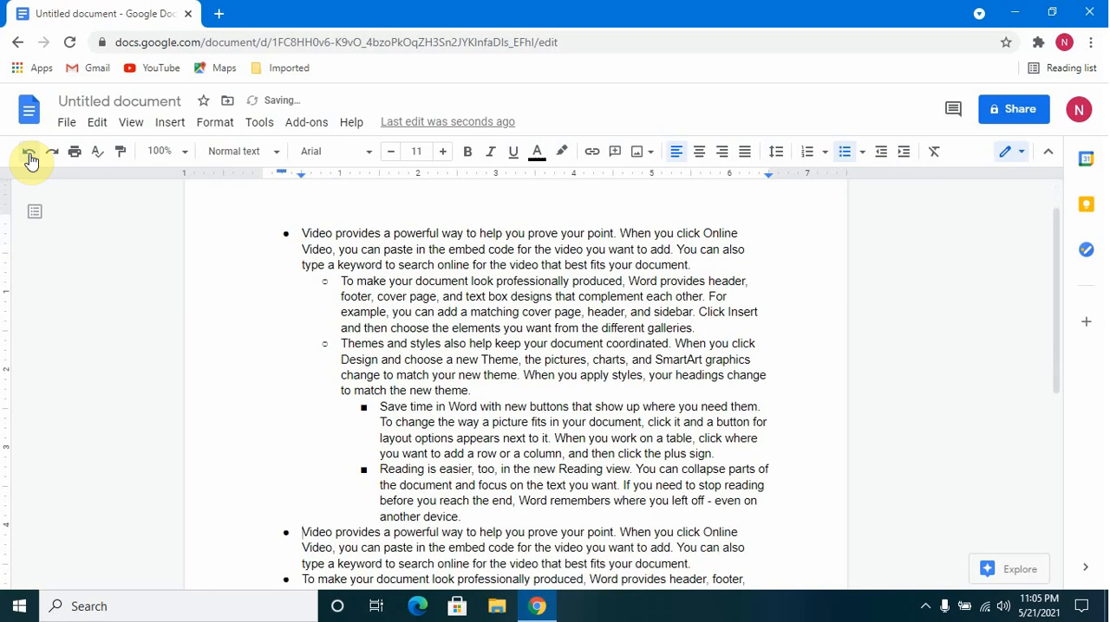
pyautogui.click(30, 158)
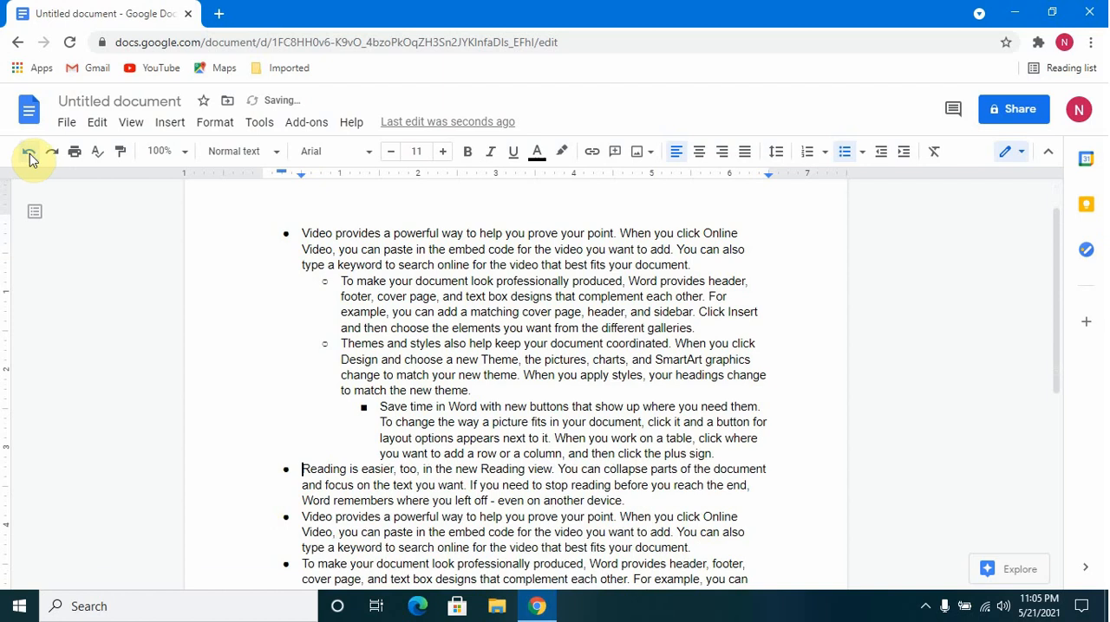
pyautogui.click(31, 160)
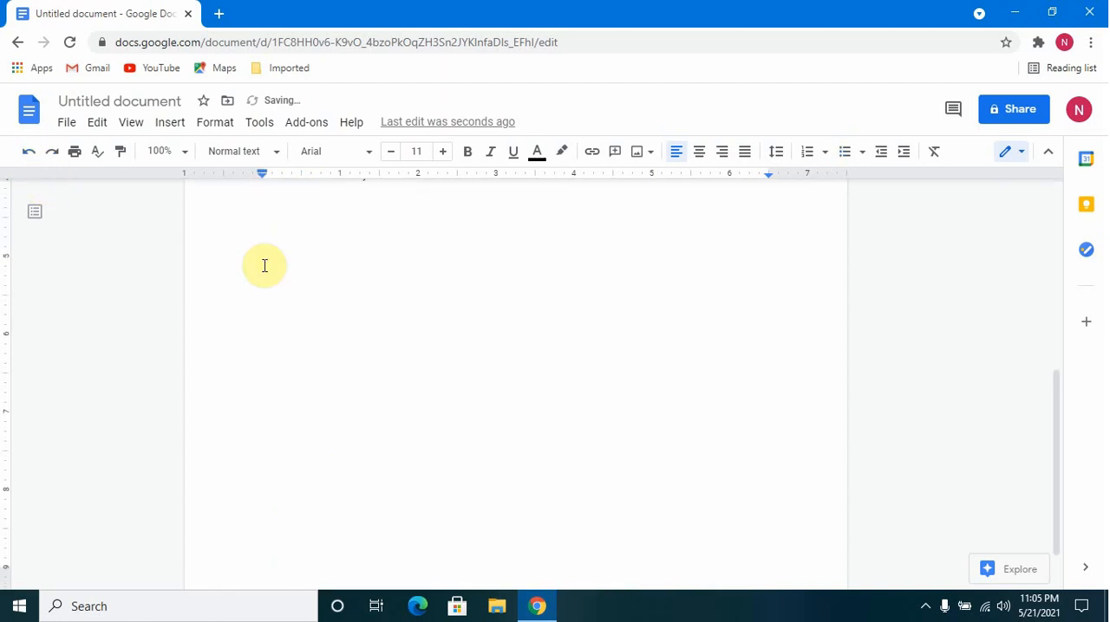
# Paste the copied block of paragraphs twice at the end of the document.
pyautogui.rightClick(324, 238)
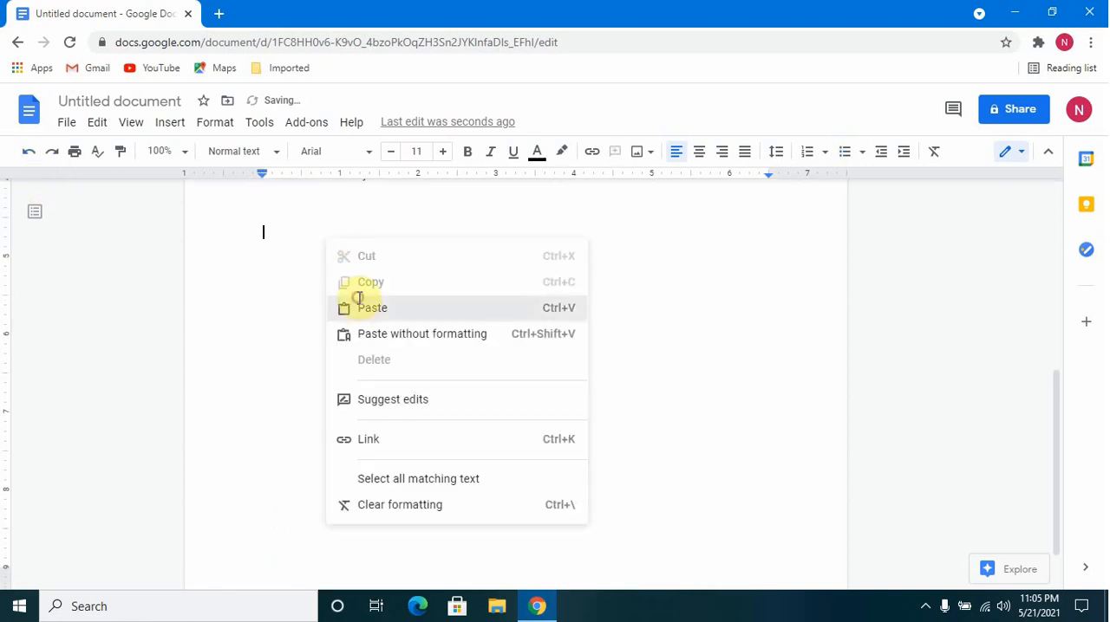
pyautogui.click(360, 307)
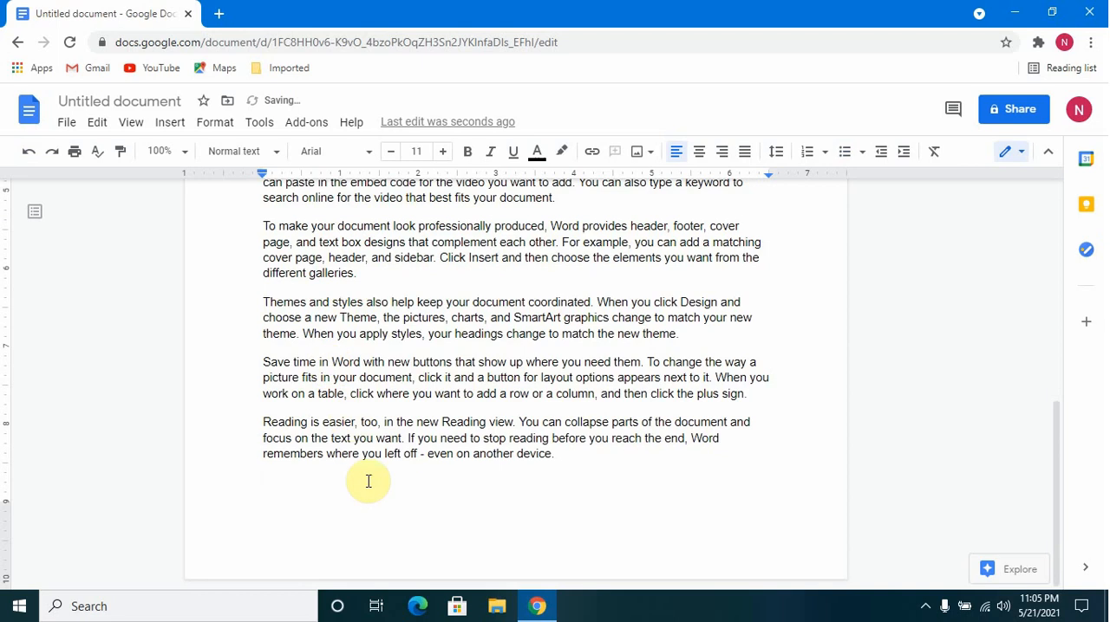
pyautogui.rightClick(274, 488)
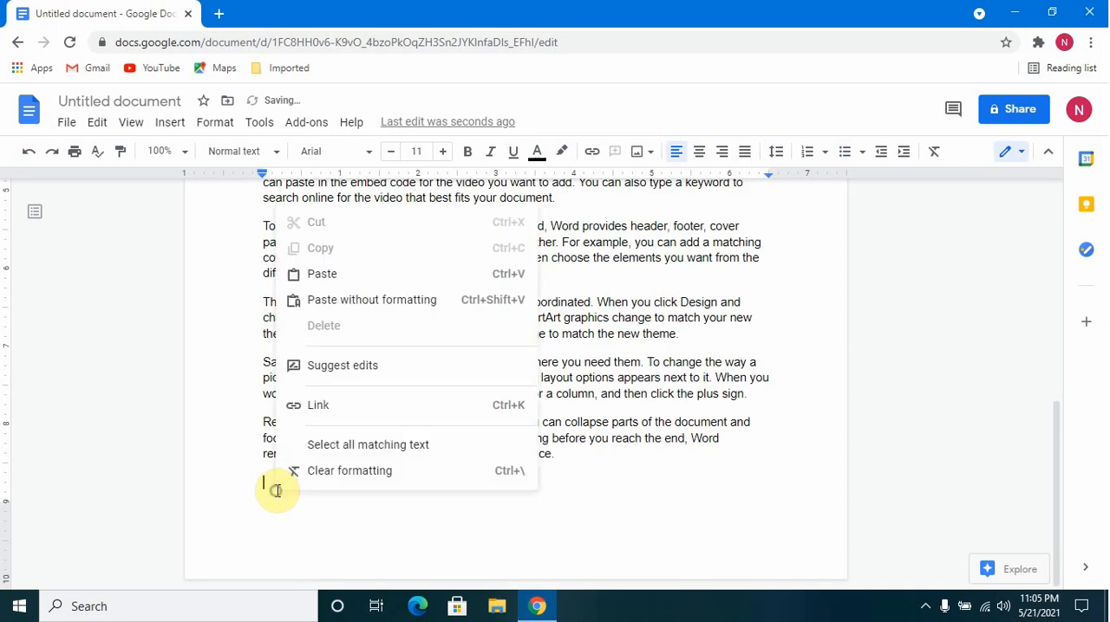
pyautogui.click(337, 278)
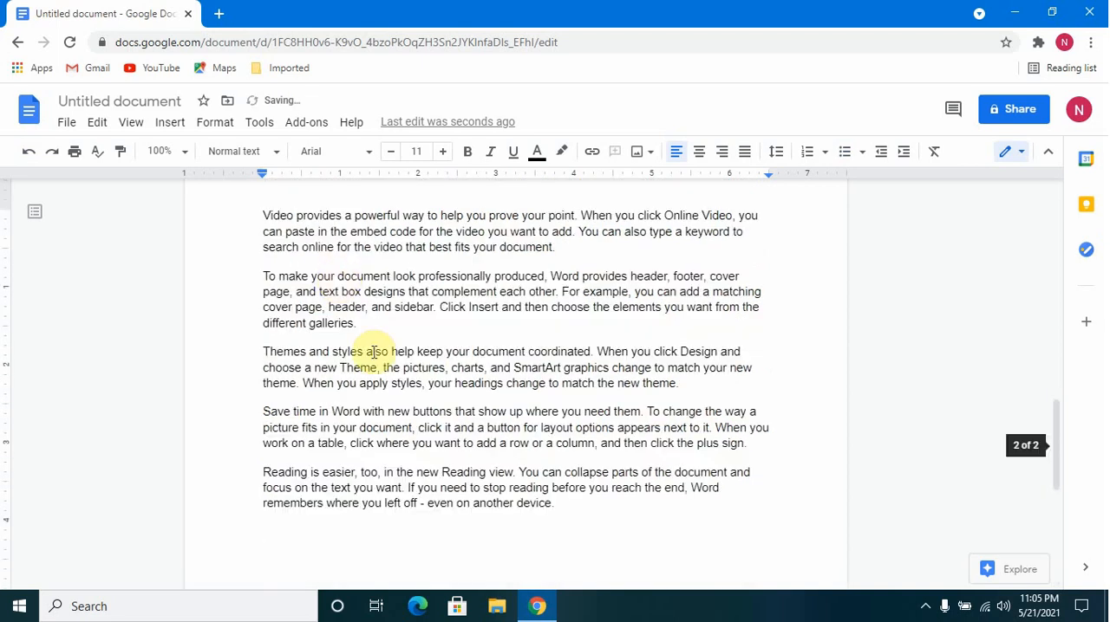
# Apply the 1) a) i) numbered list style to all paragraphs on the first page and review the numbering.
pyautogui.scroll(6, 373, 350)
pyautogui.scroll(10, 380, 346)
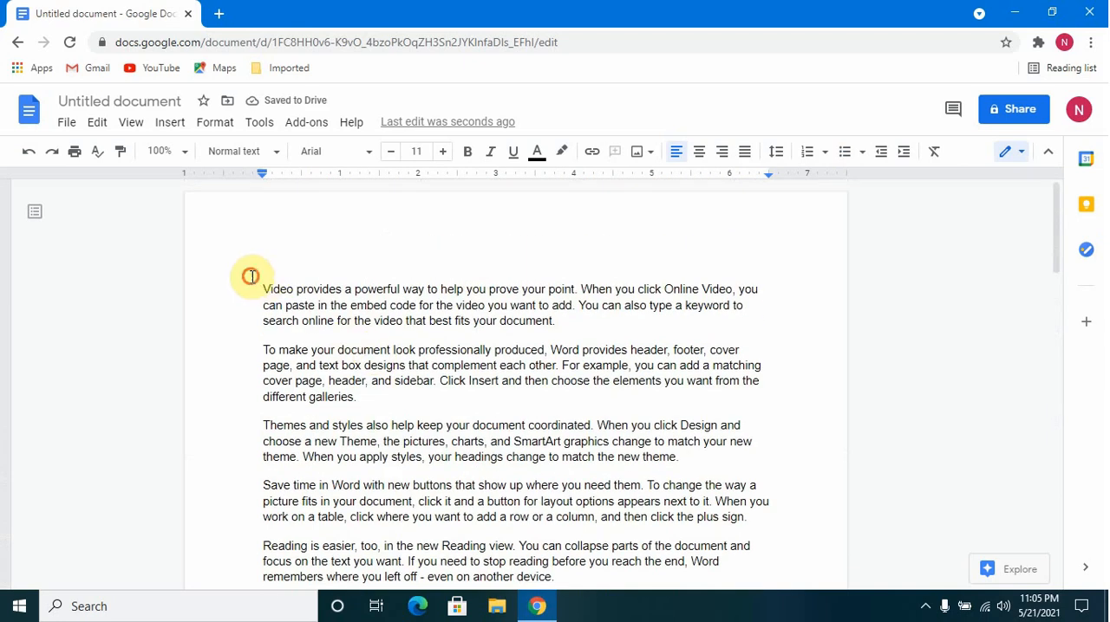
pyautogui.moveTo(252, 279); pyautogui.dragTo(582, 313)
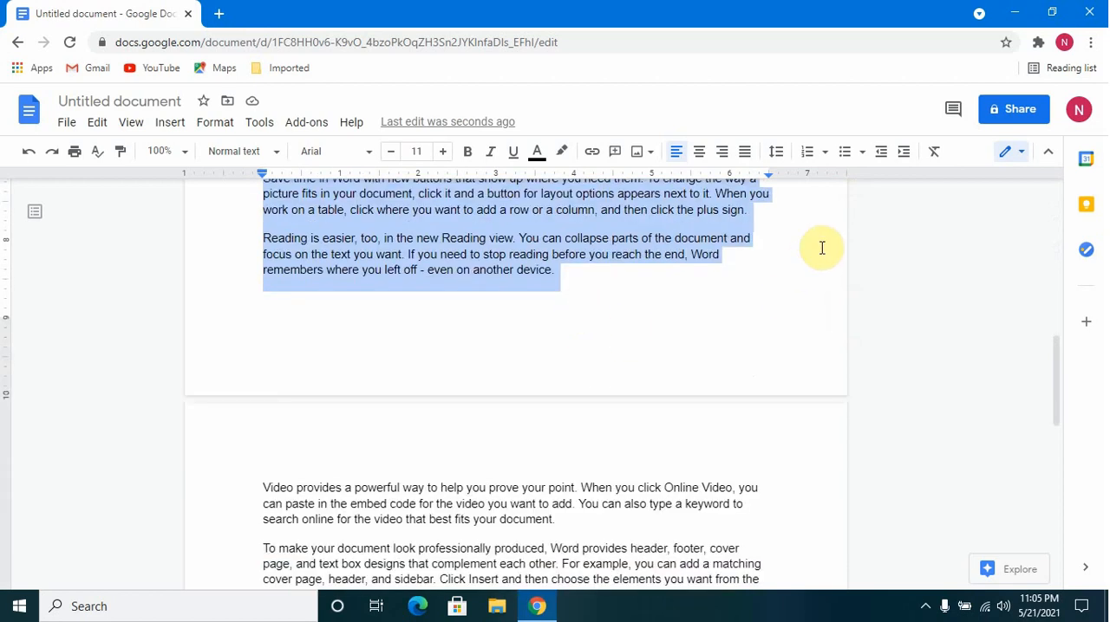
pyautogui.click(824, 152)
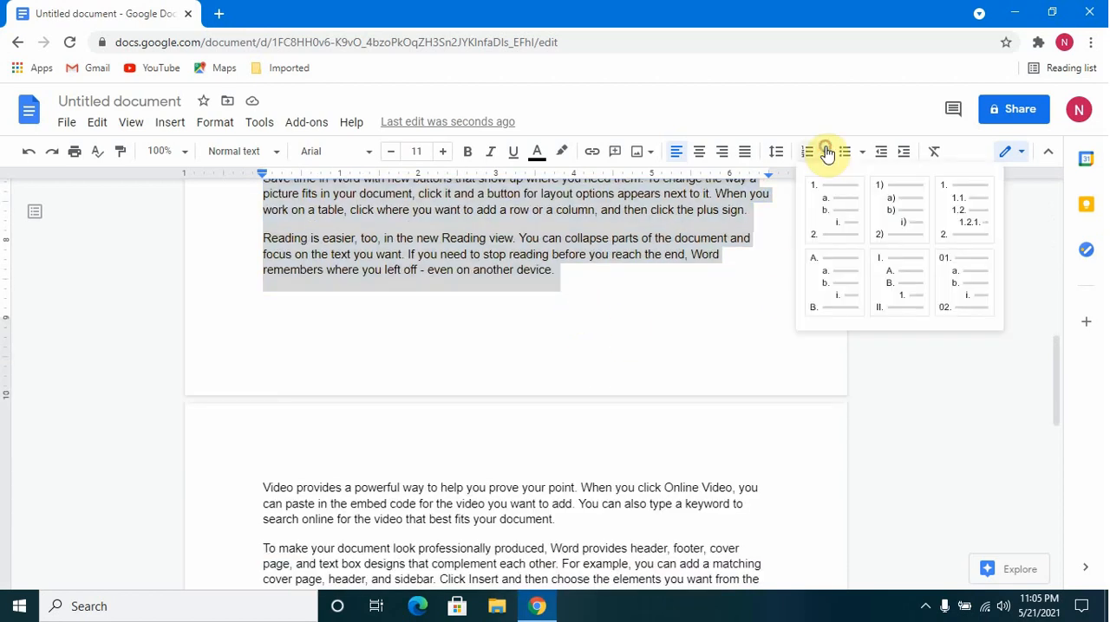
pyautogui.click(888, 219)
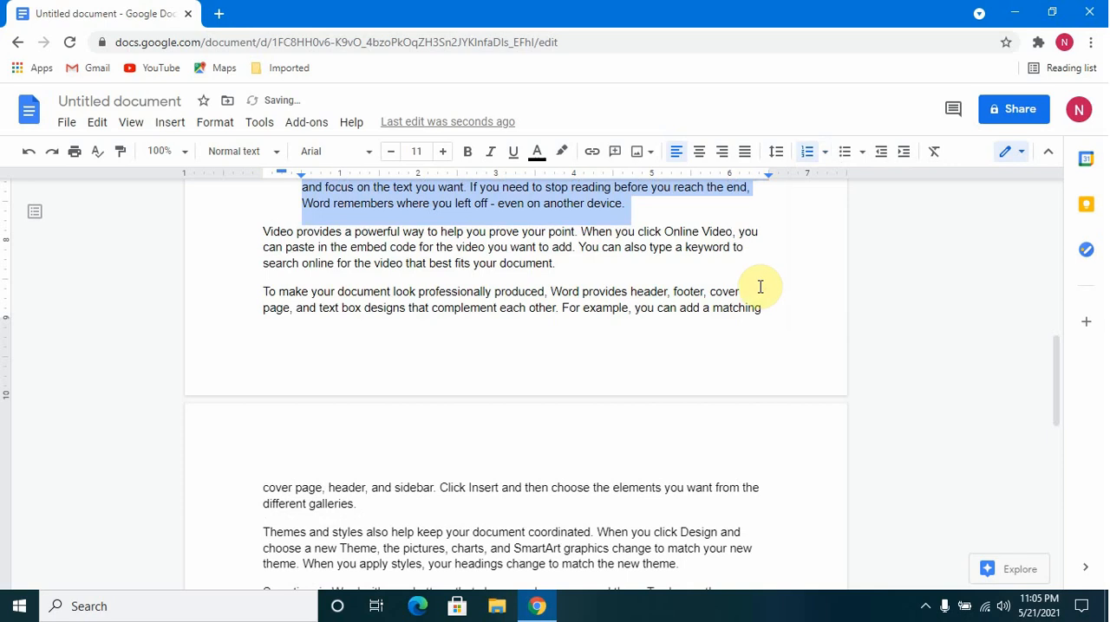
pyautogui.scroll(3, 756, 292)
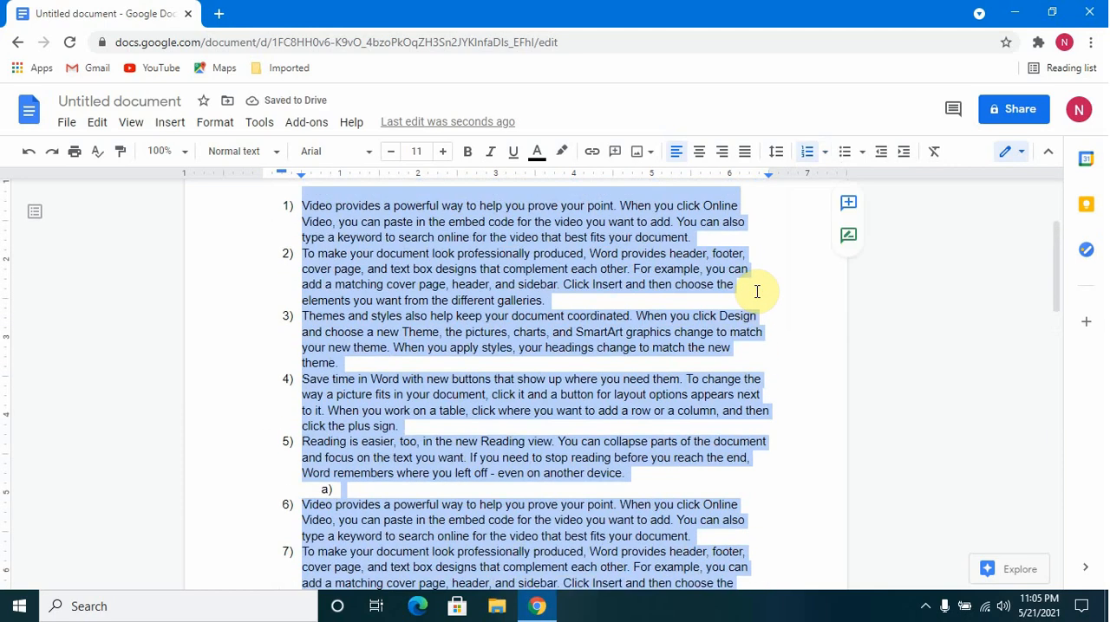
pyautogui.scroll(-1, 756, 292)
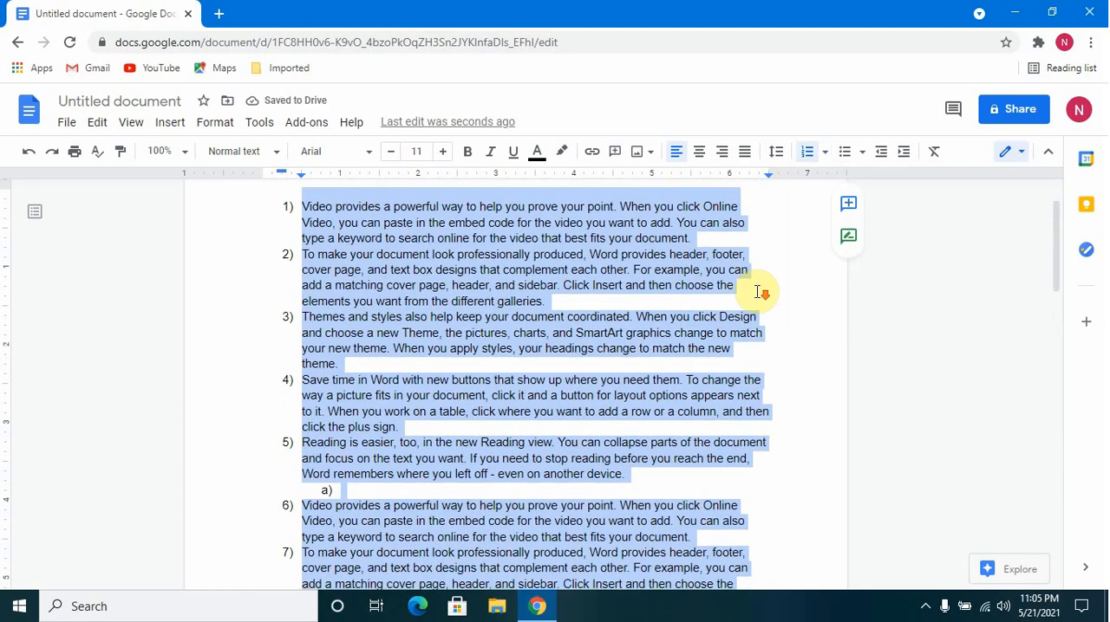
pyautogui.scroll(-2, 761, 291)
pyautogui.scroll(3, 745, 290)
pyautogui.click(361, 314)
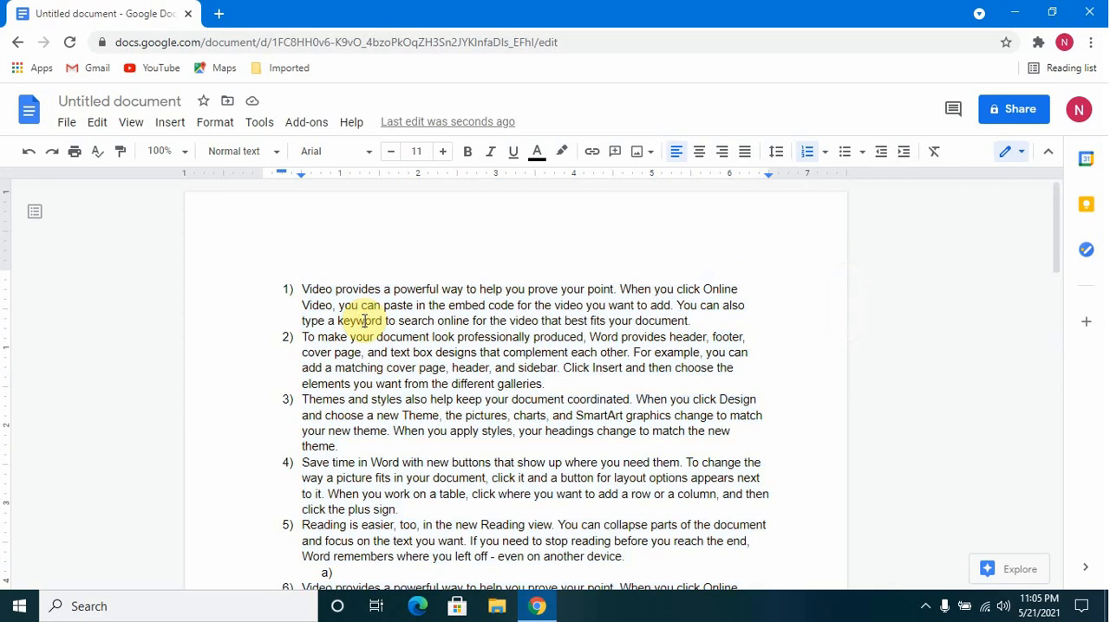
# Demote the second and third numbered items, "To make your document" and "Themes and styles", to the second level.
pyautogui.click(301, 339)
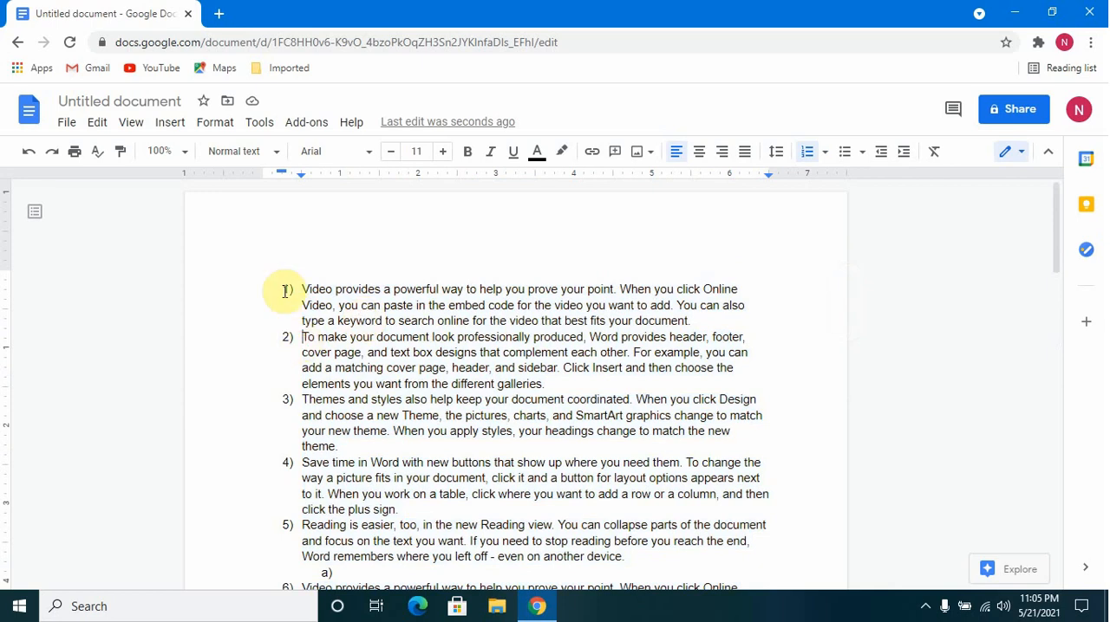
pyautogui.click(903, 154)
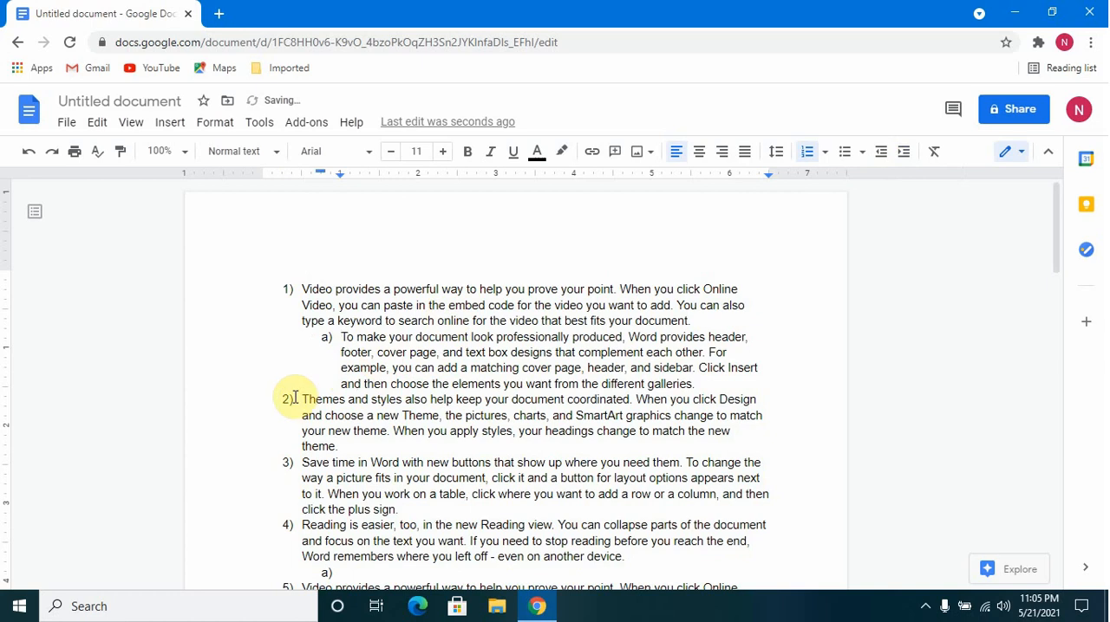
pyautogui.click(301, 401)
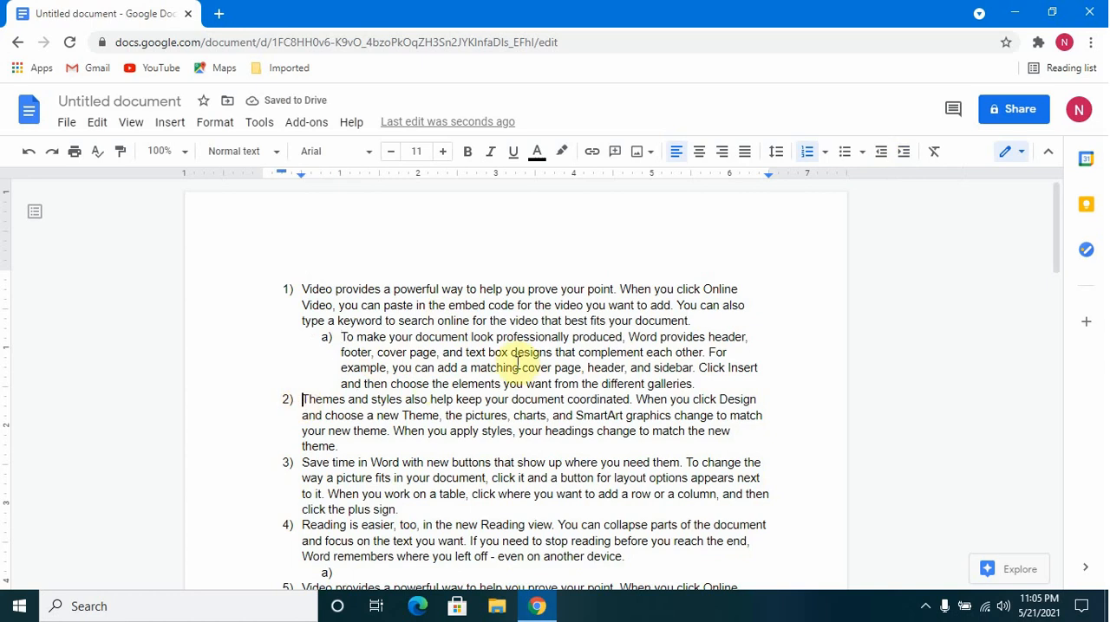
pyautogui.click(904, 156)
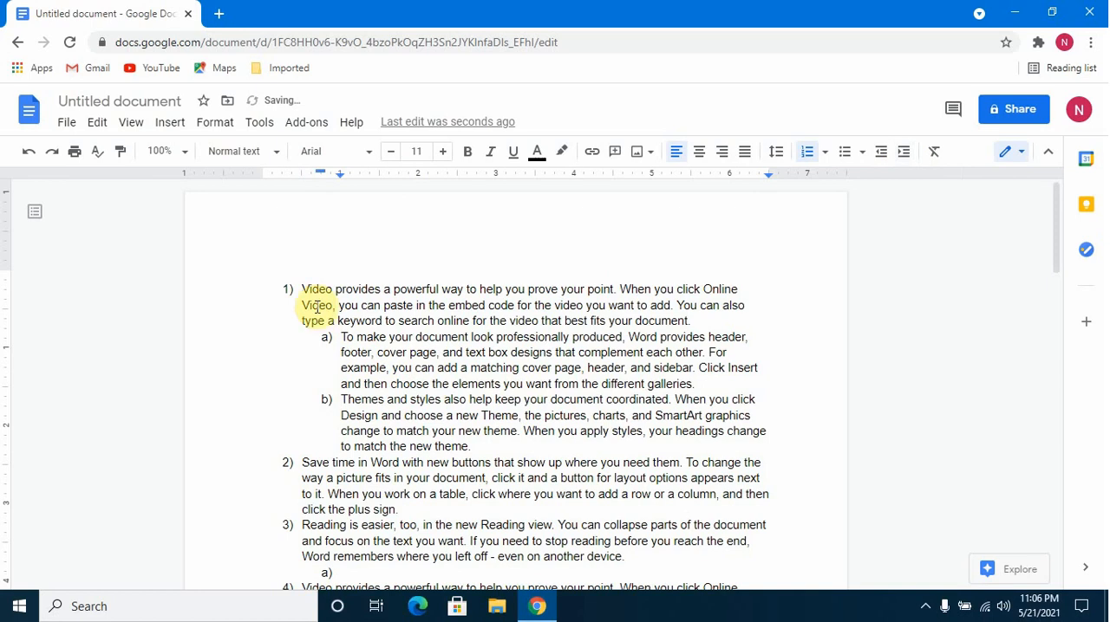
# Demote the "Save time in Word" and "Reading is easier" items to the third level under "Themes and styles".
pyautogui.click(301, 460)
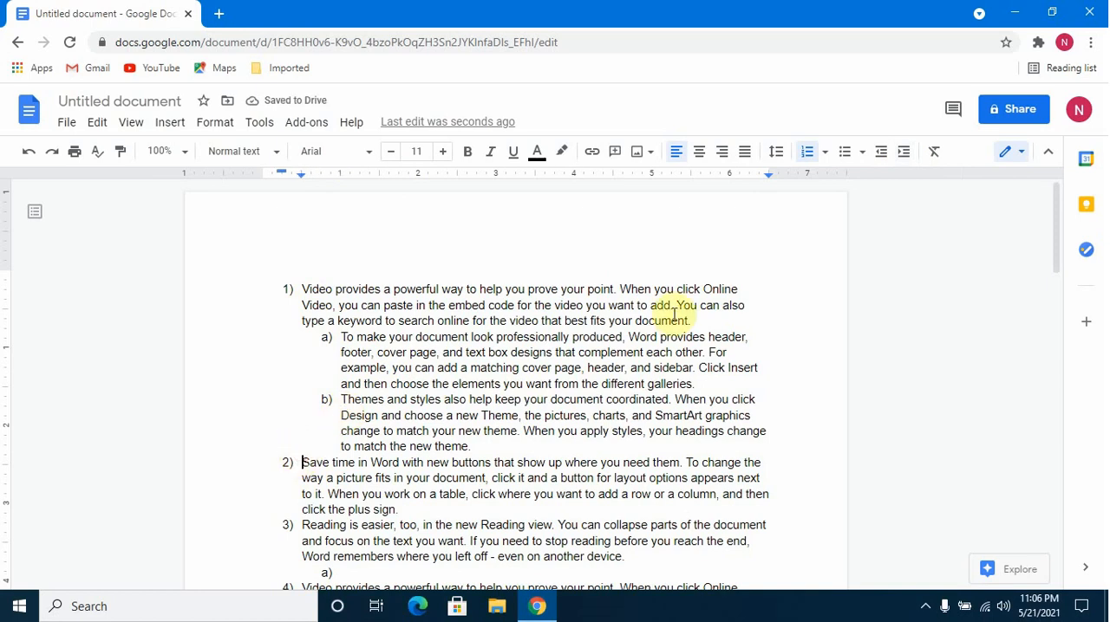
pyautogui.click(906, 152)
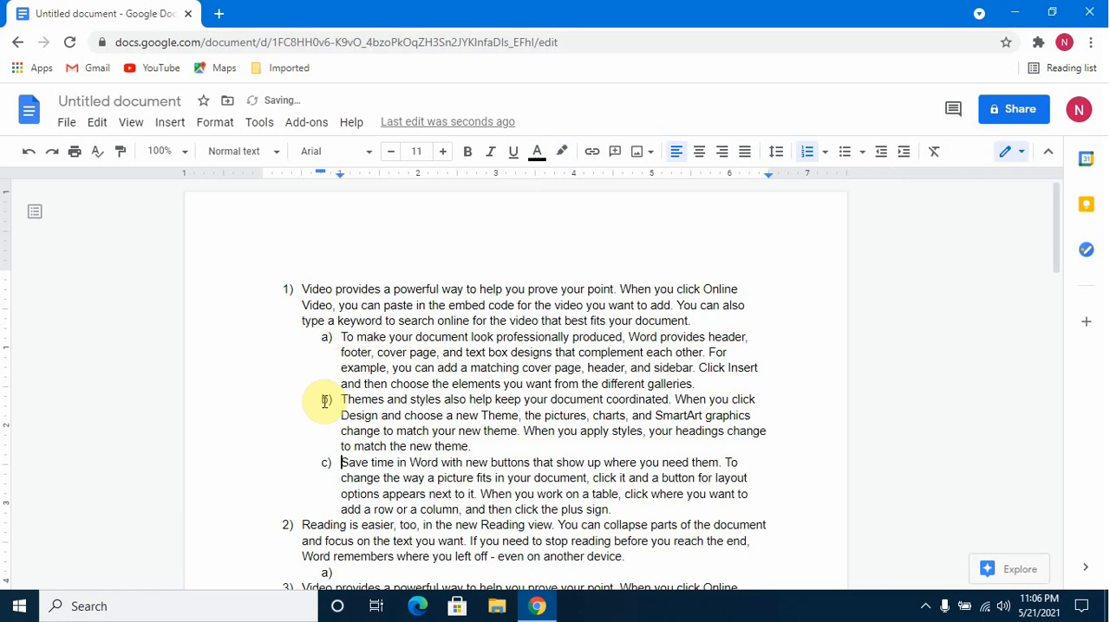
pyautogui.click(901, 154)
pyautogui.click(902, 154)
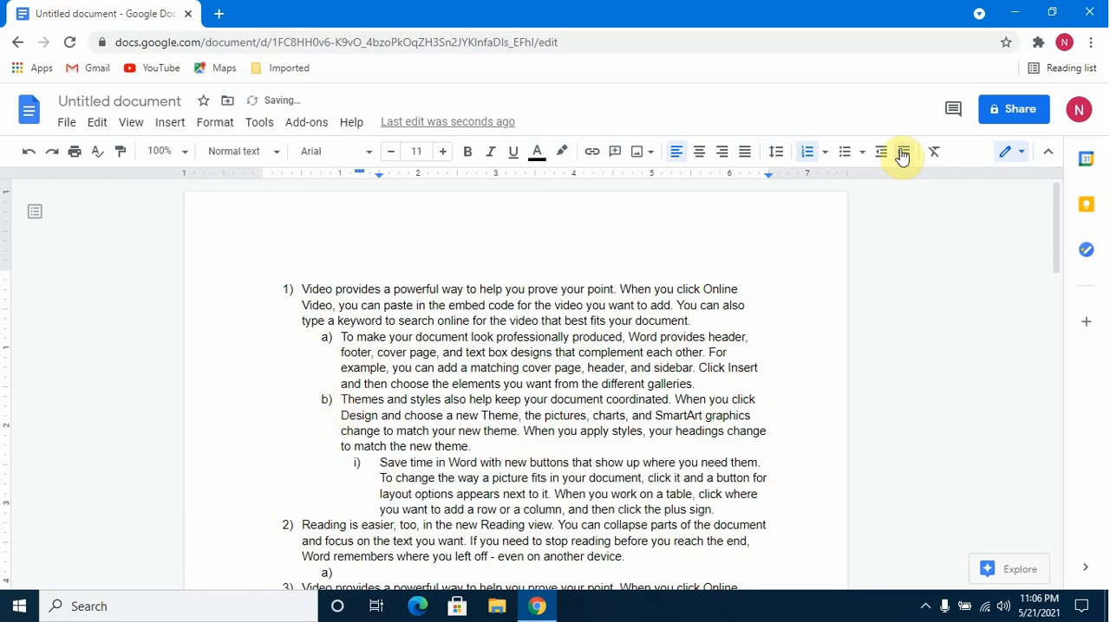
pyautogui.click(302, 524)
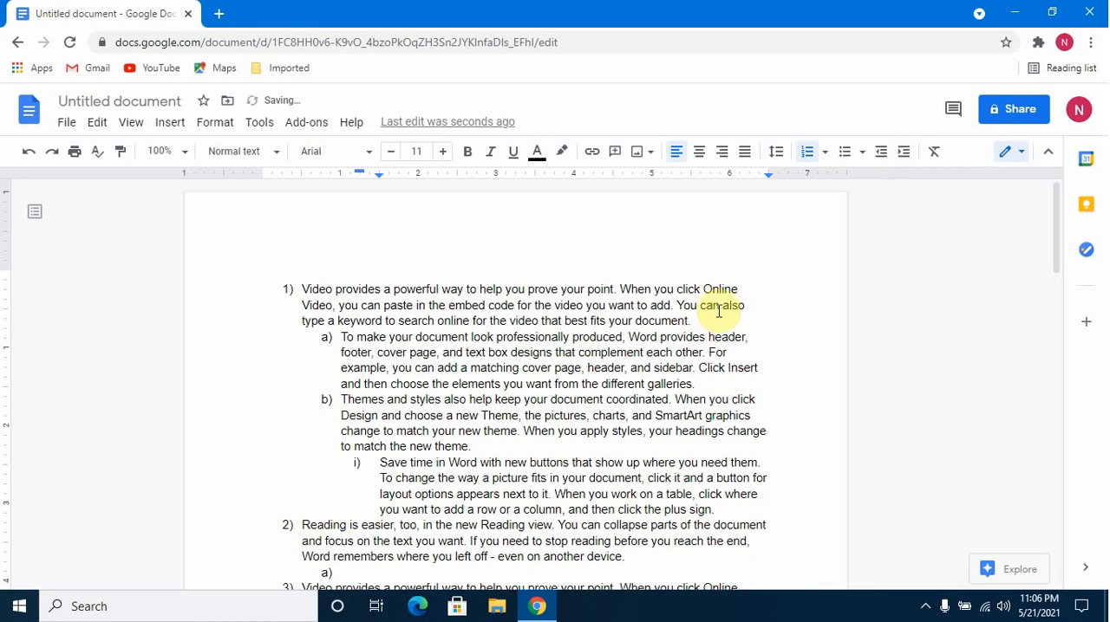
pyautogui.click(904, 159)
pyautogui.click(904, 159)
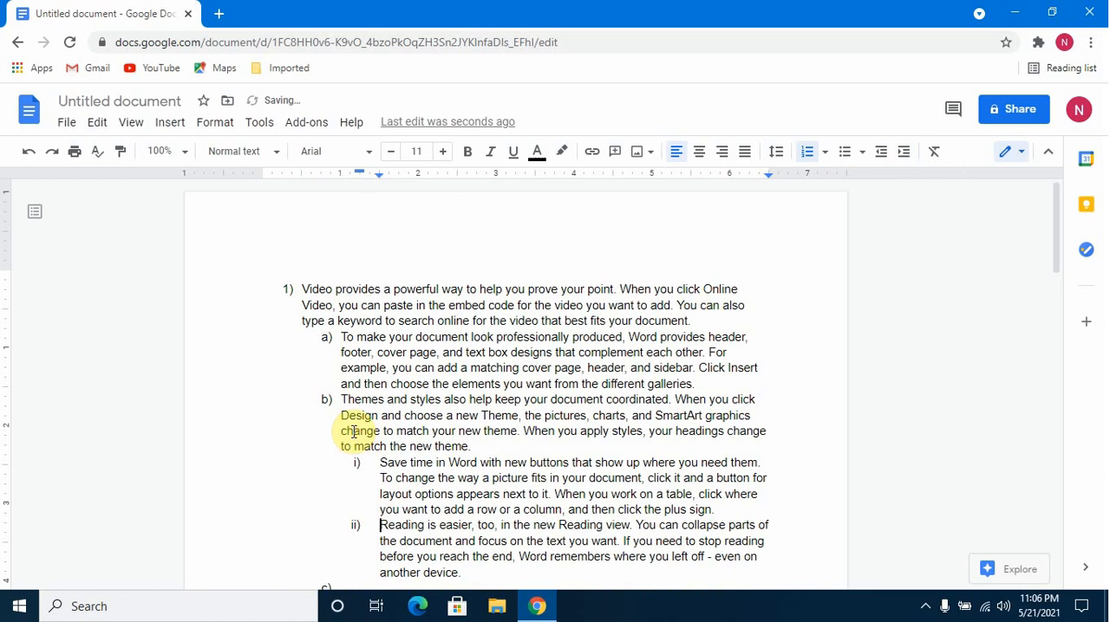
# Remove the numbering from the empty list item below "Reading is easier", leaving a plain blank line.
pyautogui.scroll(-3, 354, 430)
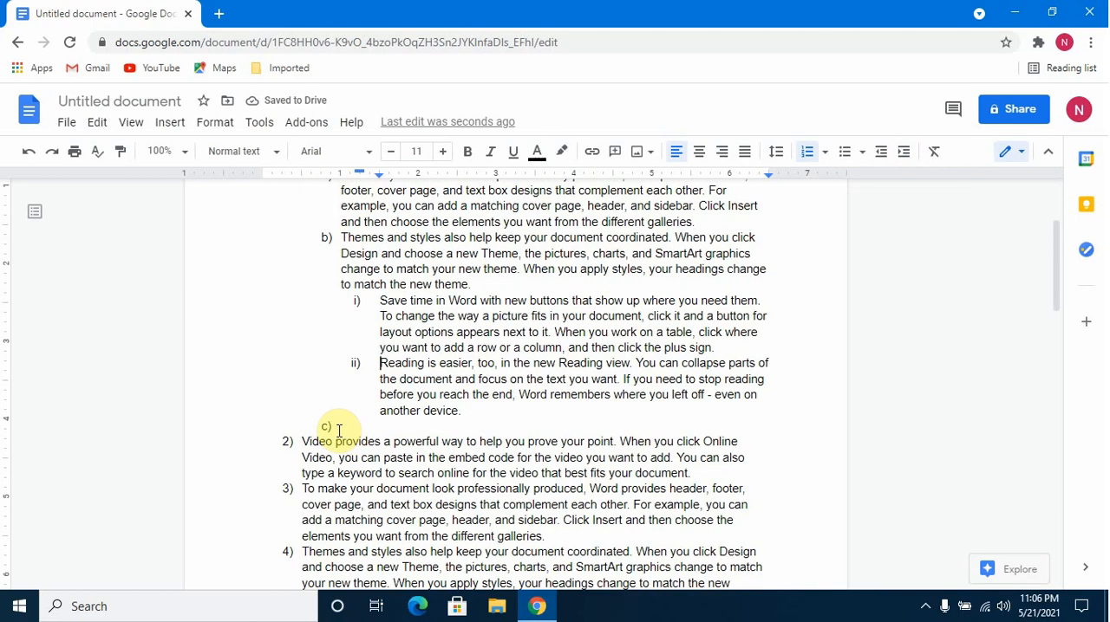
pyautogui.click(339, 430)
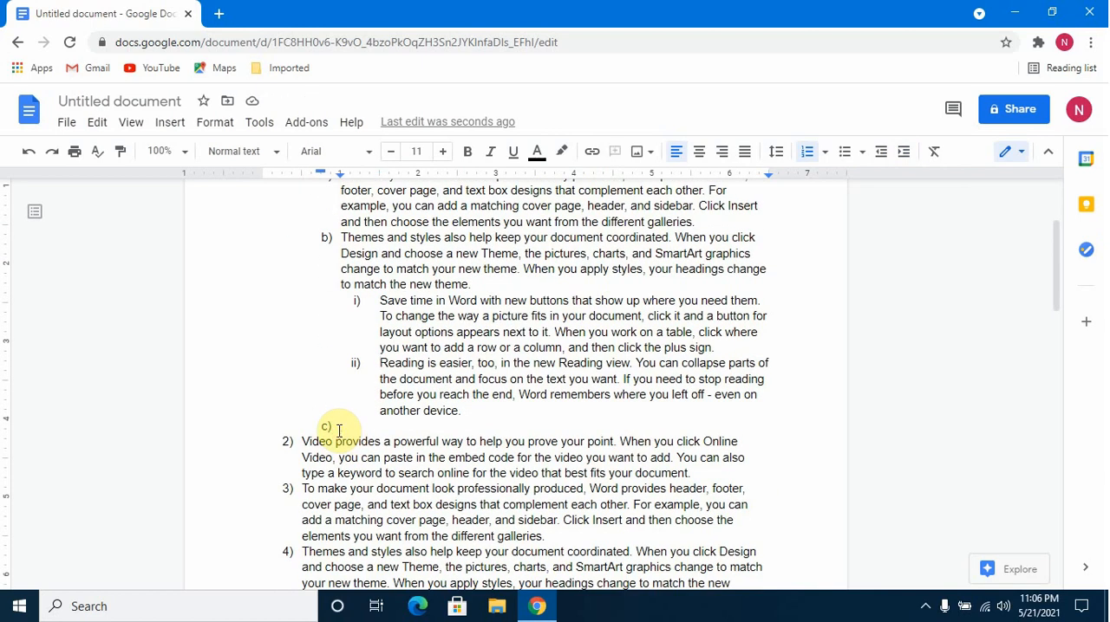
pyautogui.press('Return')
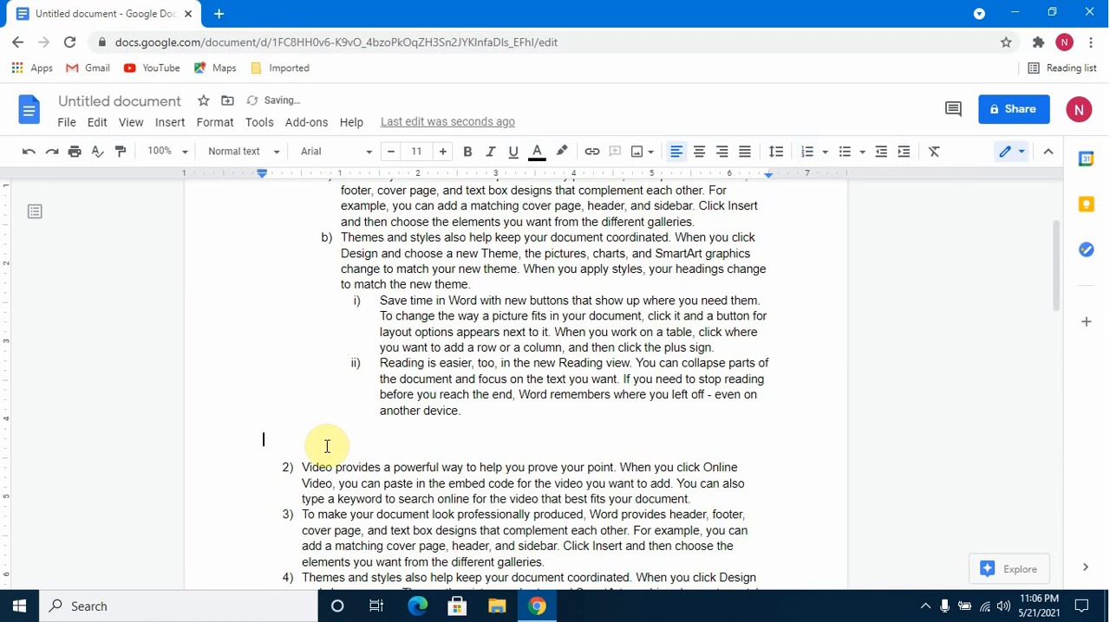
# Demote the "Video provides a powerful way" item just below the blank line to the third level.
pyautogui.click(302, 468)
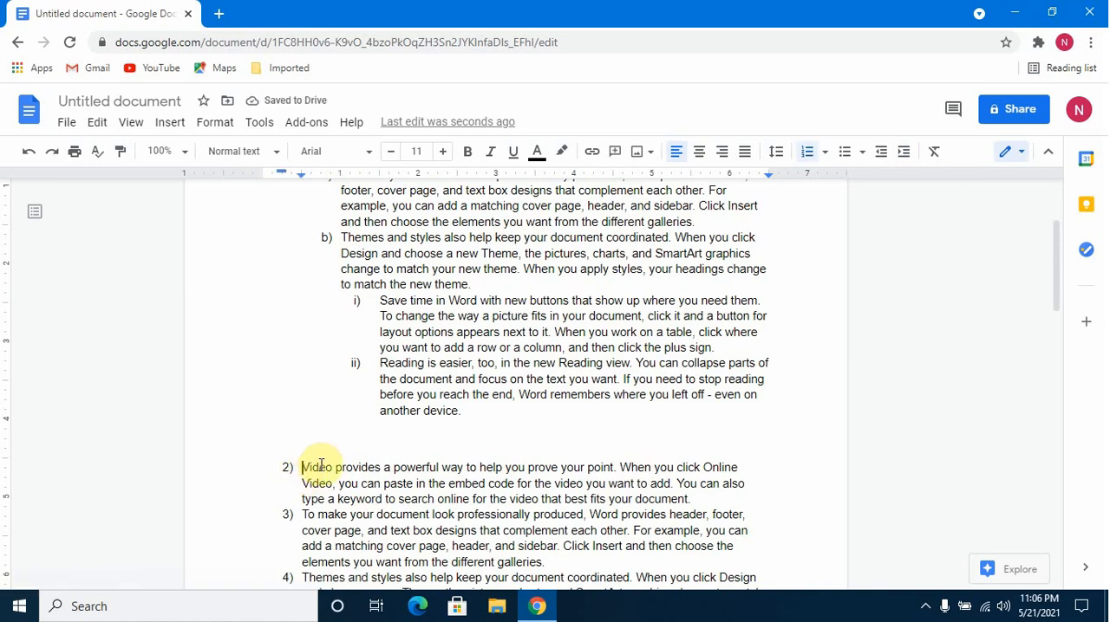
pyautogui.click(907, 152)
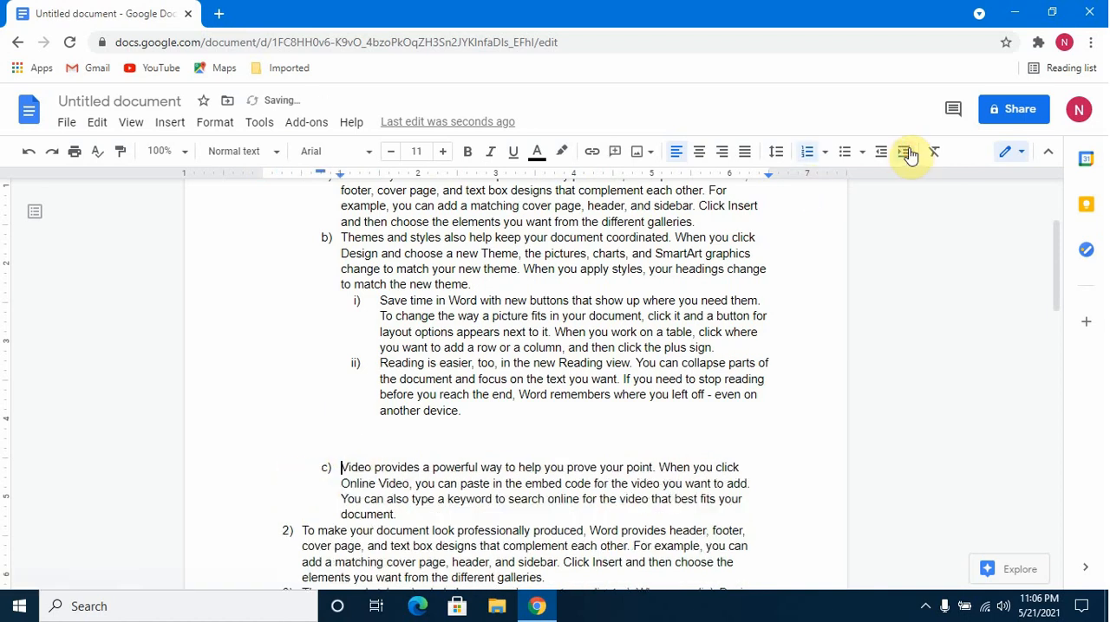
pyautogui.click(907, 153)
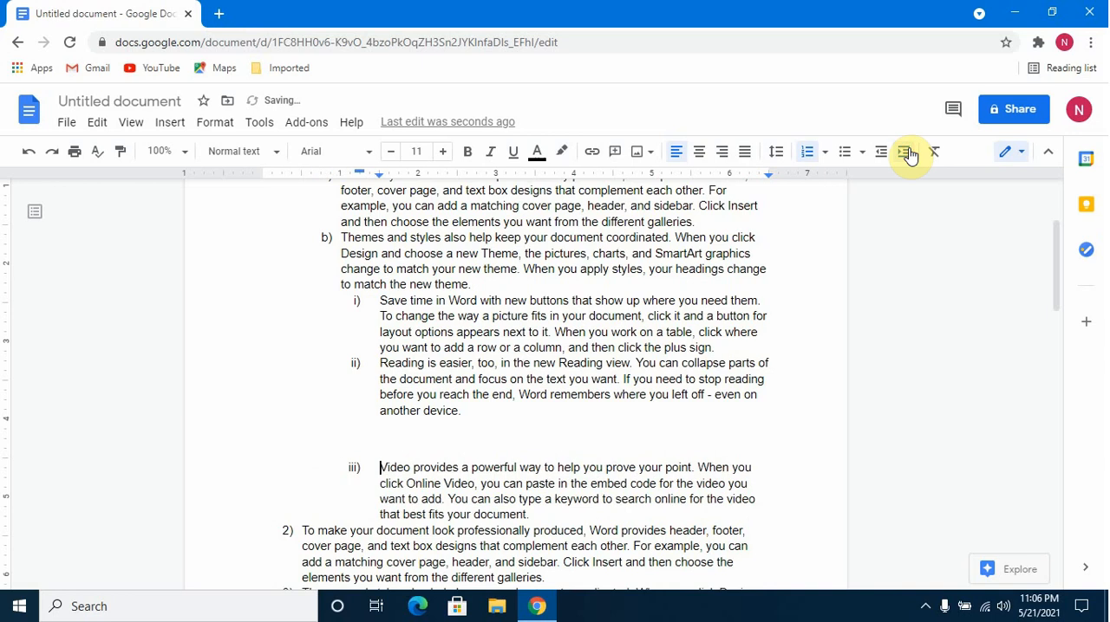
# Demote the second "To make your document" item to the fourth level under the "Video provides" item and review the list.
pyautogui.scroll(-2, 379, 439)
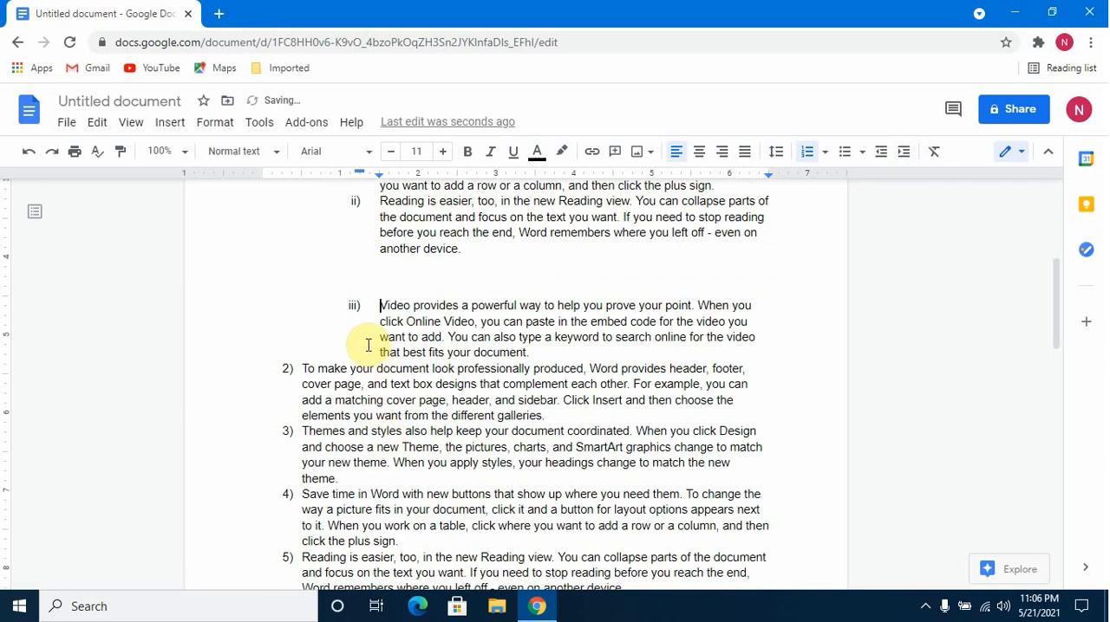
pyautogui.click(304, 373)
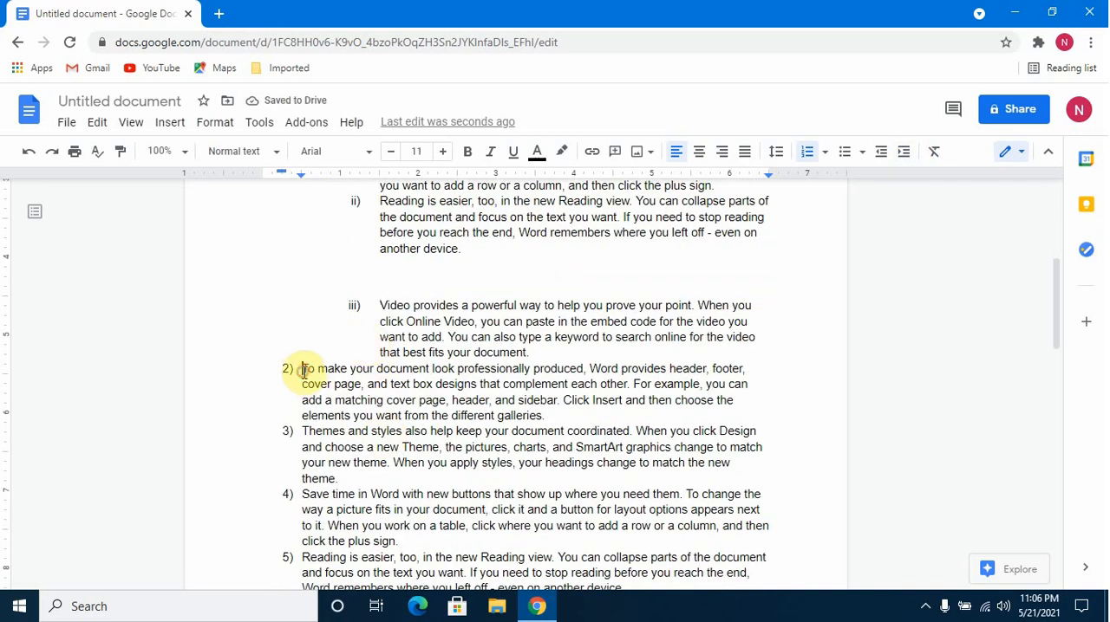
pyautogui.click(915, 156)
pyautogui.click(914, 156)
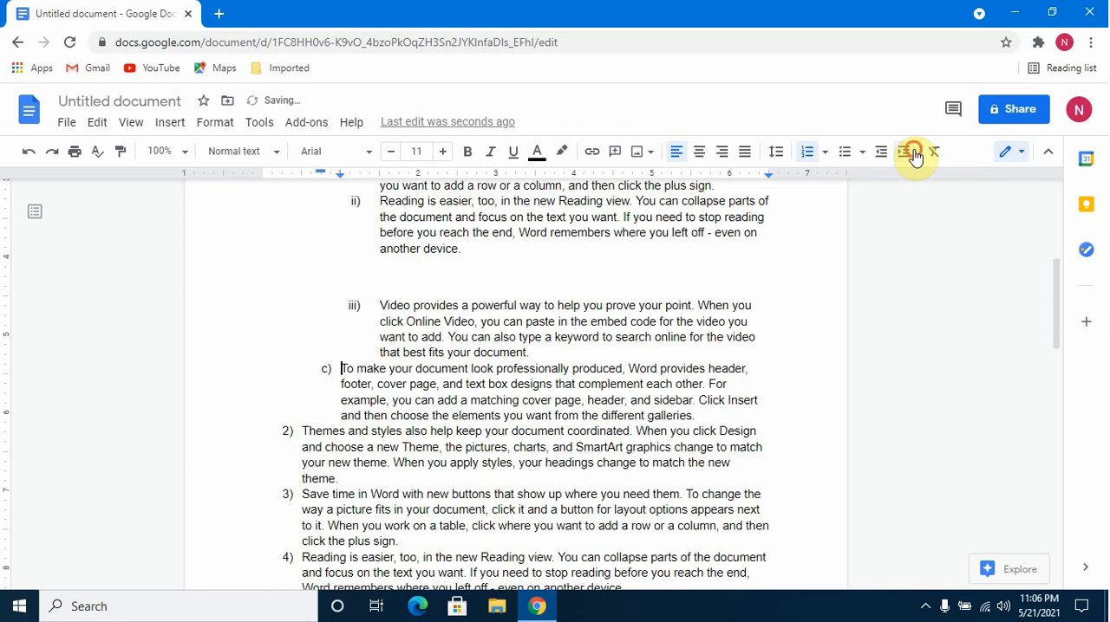
pyautogui.click(915, 156)
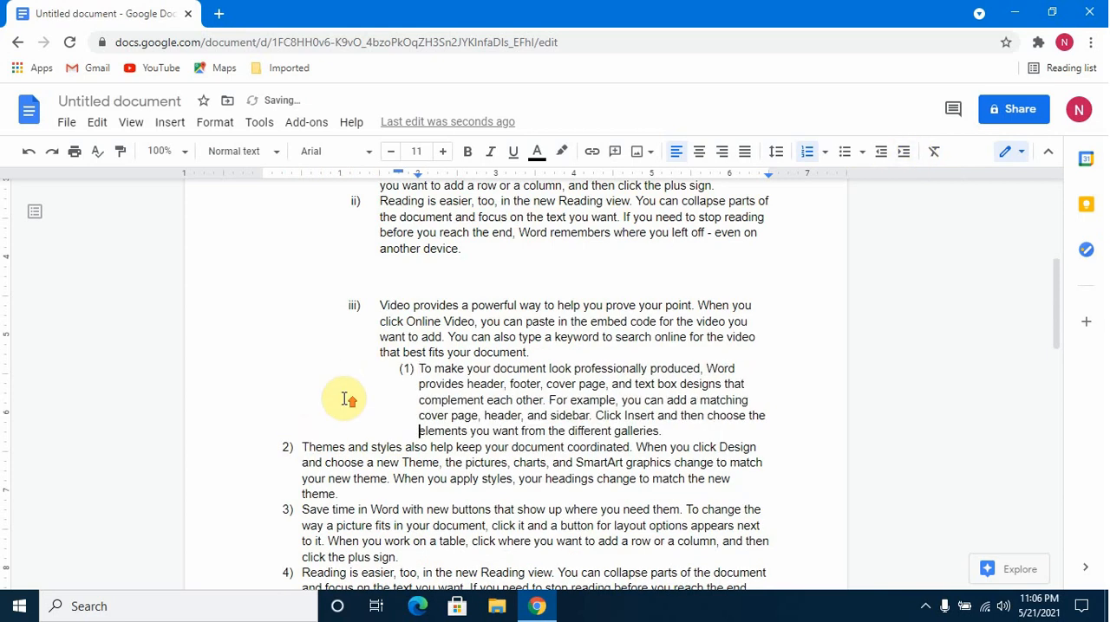
pyautogui.scroll(4, 334, 396)
pyautogui.scroll(-3, 294, 304)
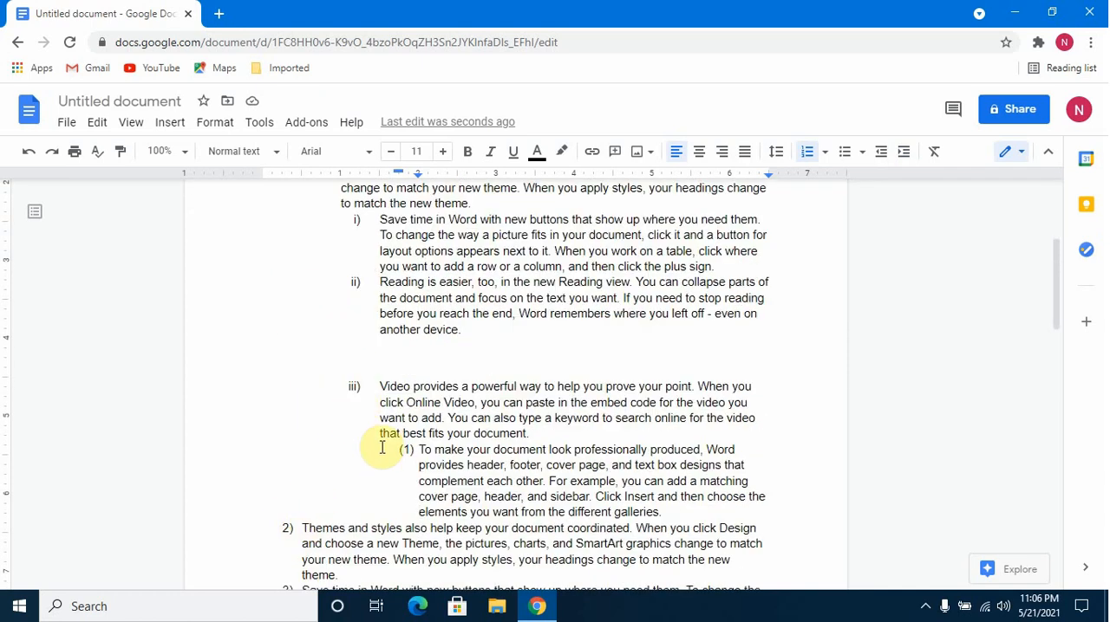
# Demote the second "Themes and styles" item to the fourth level, below the nested "To make your document" item.
pyautogui.click(300, 526)
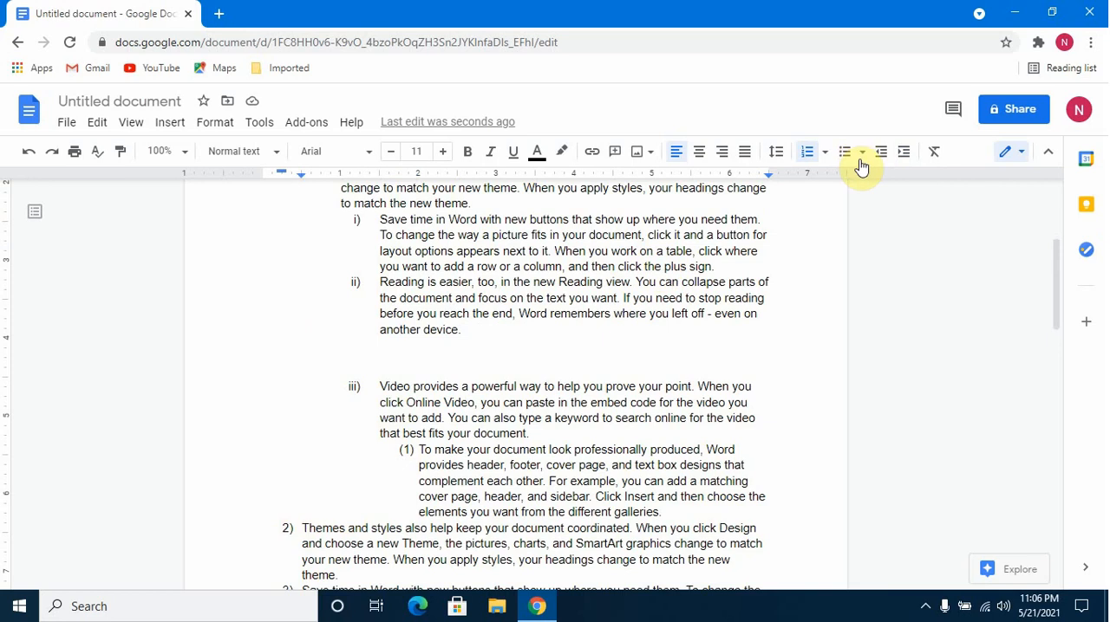
pyautogui.click(904, 154)
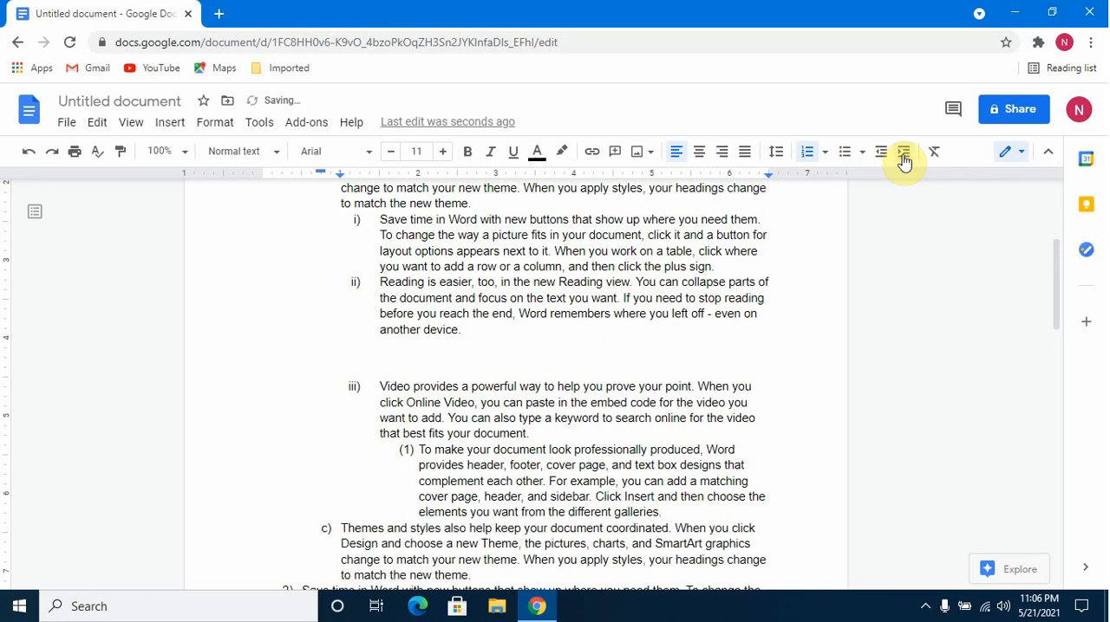
pyautogui.click(903, 157)
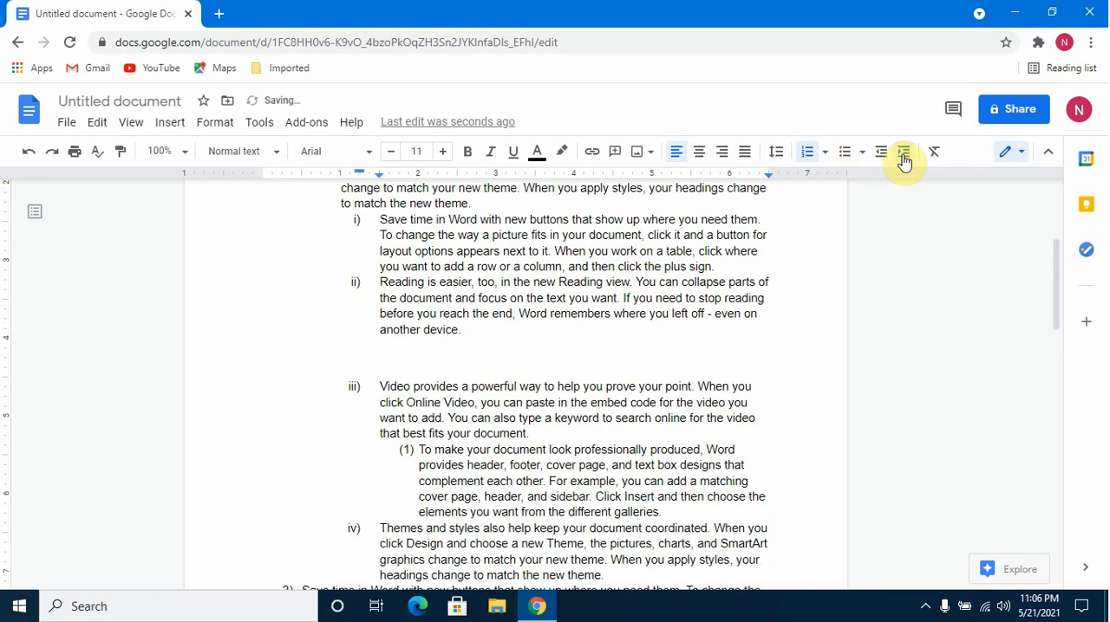
pyautogui.click(904, 156)
# Review the multilevel list from its last items back to the beginning, examining the markers of the first-level and second-level items.
pyautogui.scroll(-1, 597, 323)
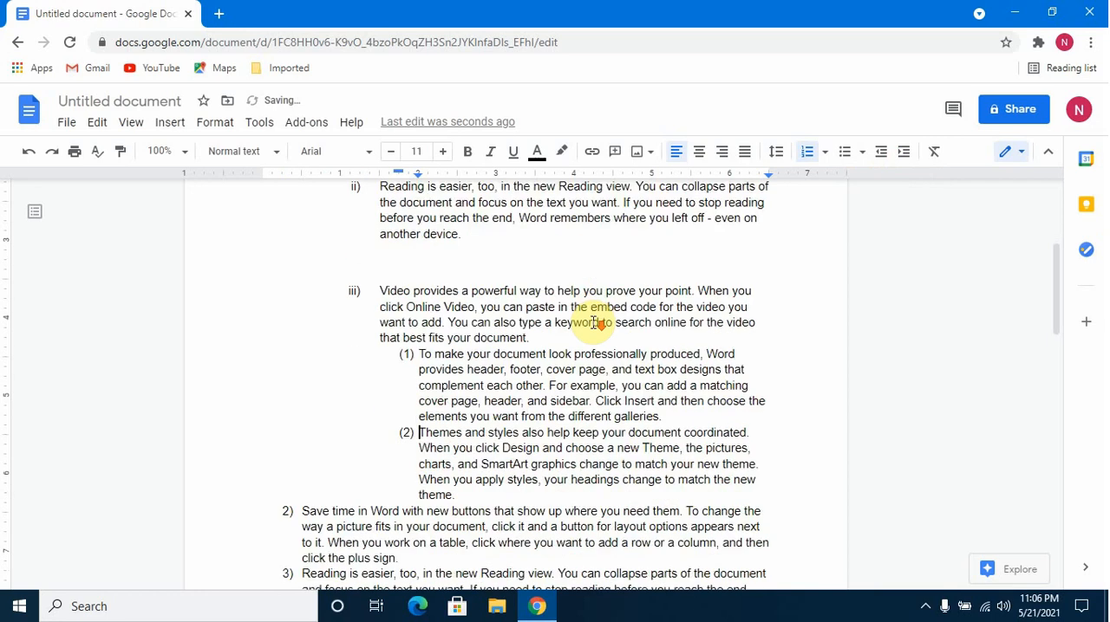
pyautogui.scroll(-2, 596, 323)
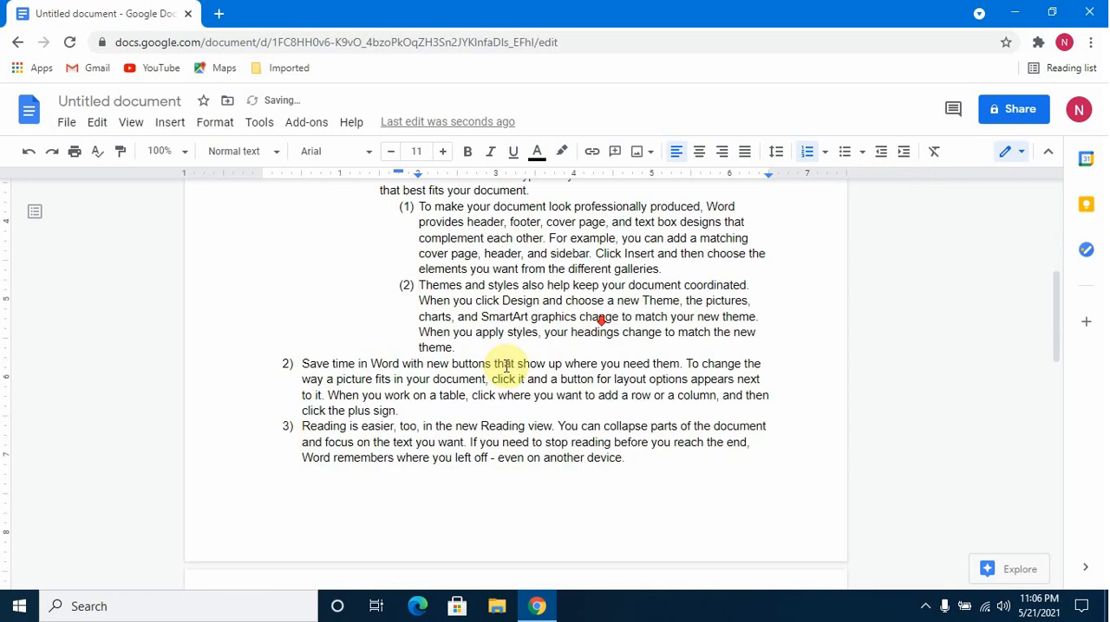
pyautogui.click(304, 365)
pyautogui.scroll(1, 313, 429)
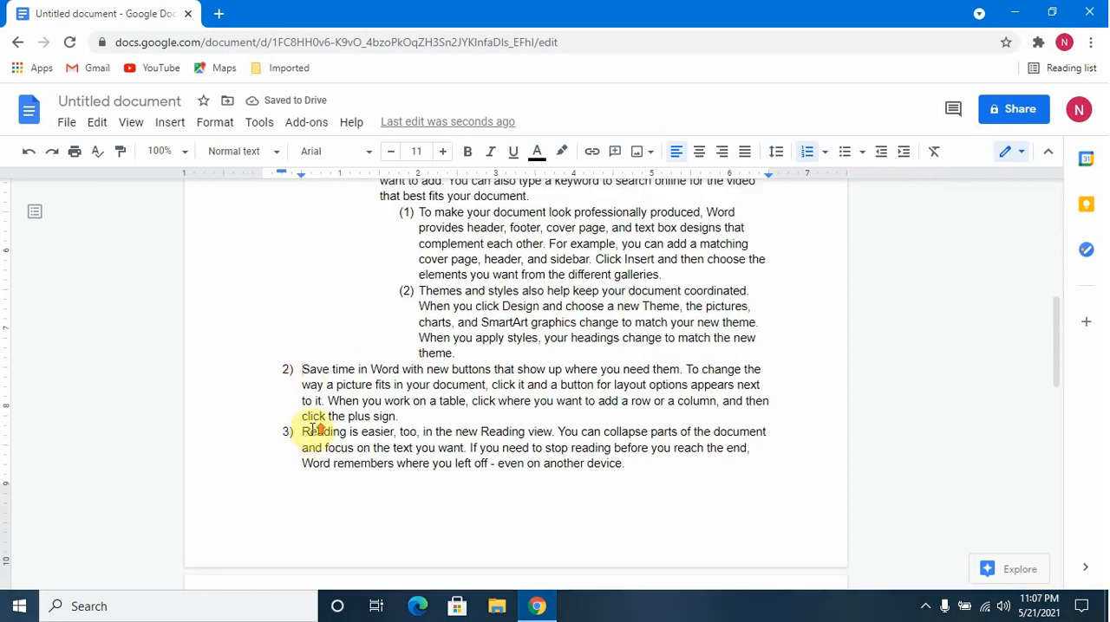
pyautogui.scroll(6, 313, 429)
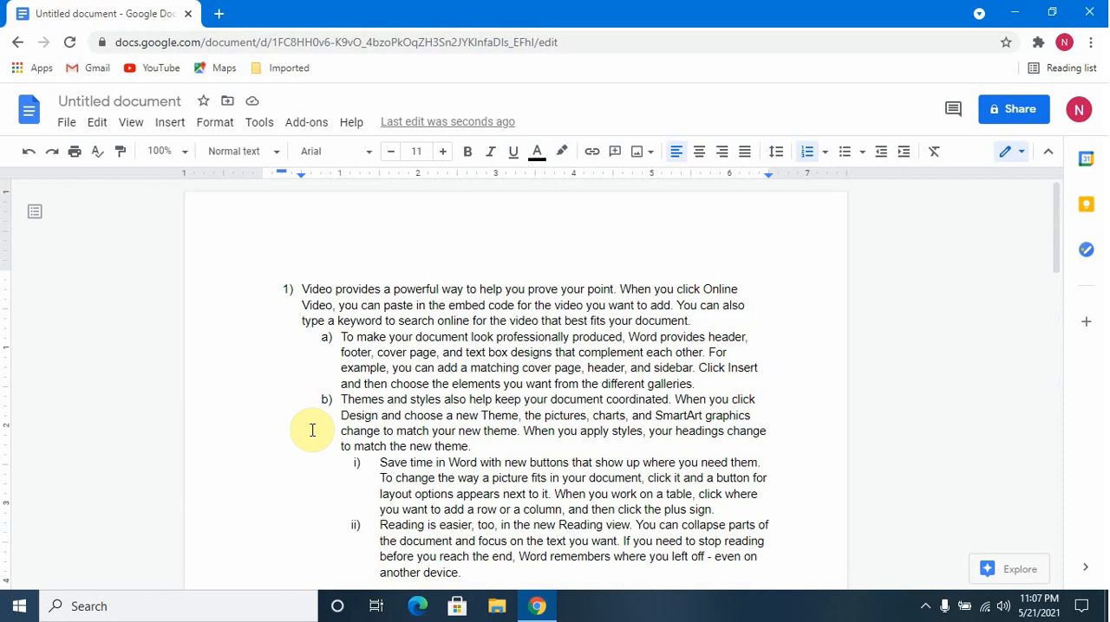
pyautogui.click(287, 290)
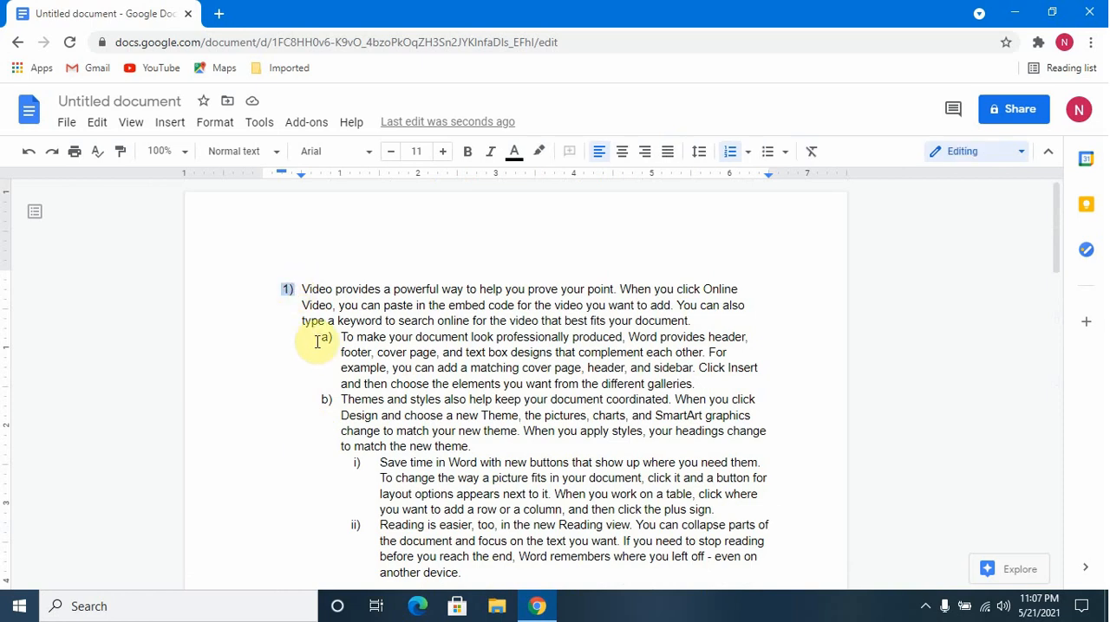
pyautogui.click(317, 344)
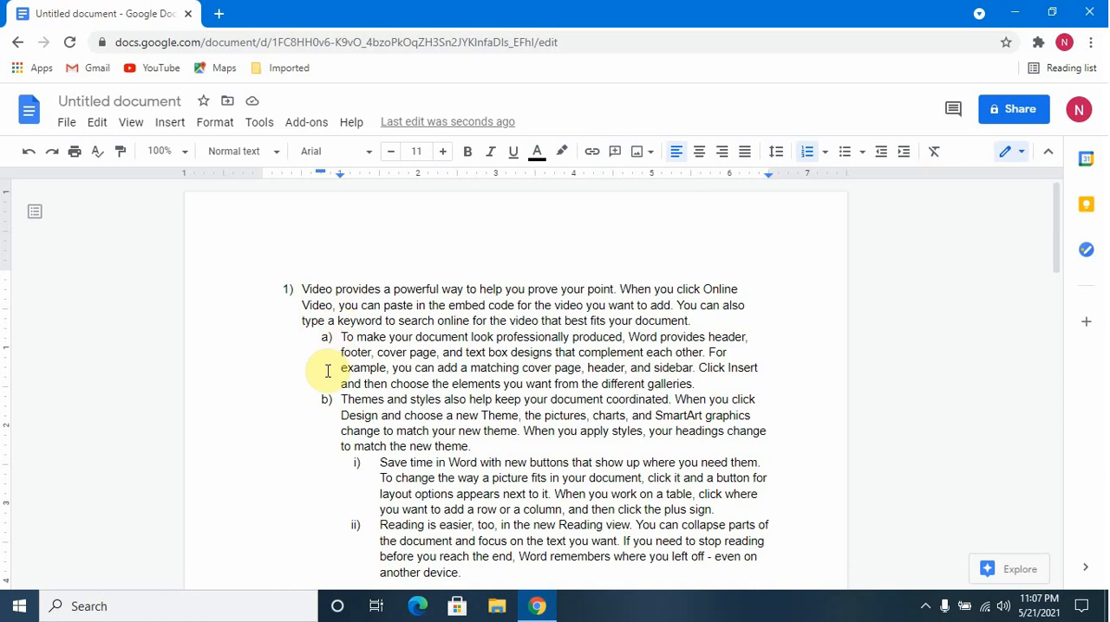
pyautogui.click(305, 398)
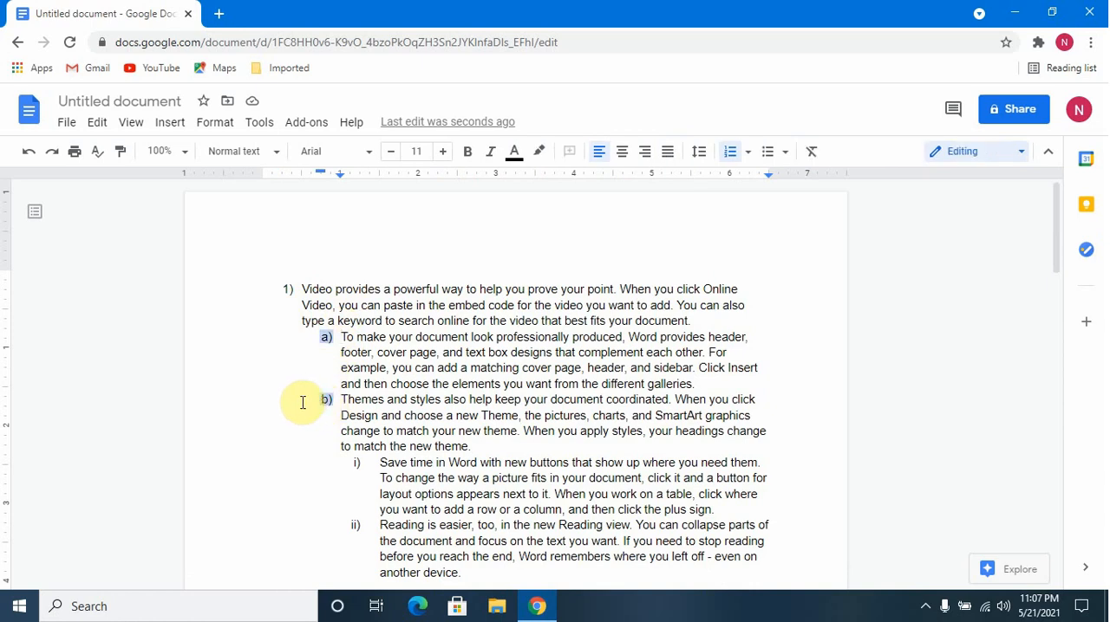
pyautogui.click(330, 404)
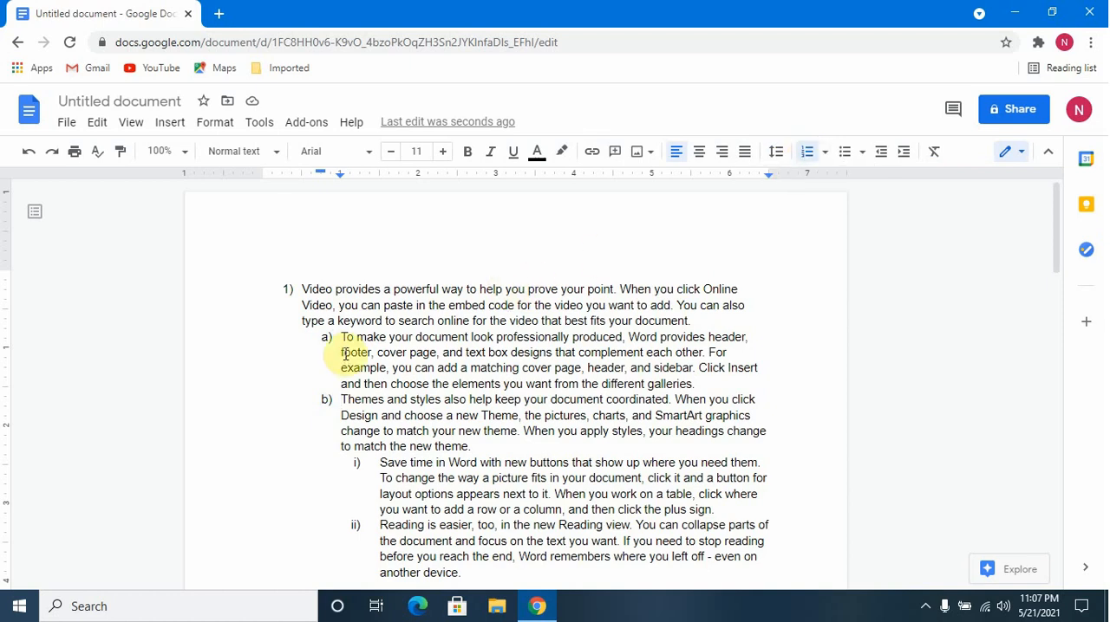
pyautogui.scroll(-3, 345, 356)
pyautogui.scroll(2, 345, 356)
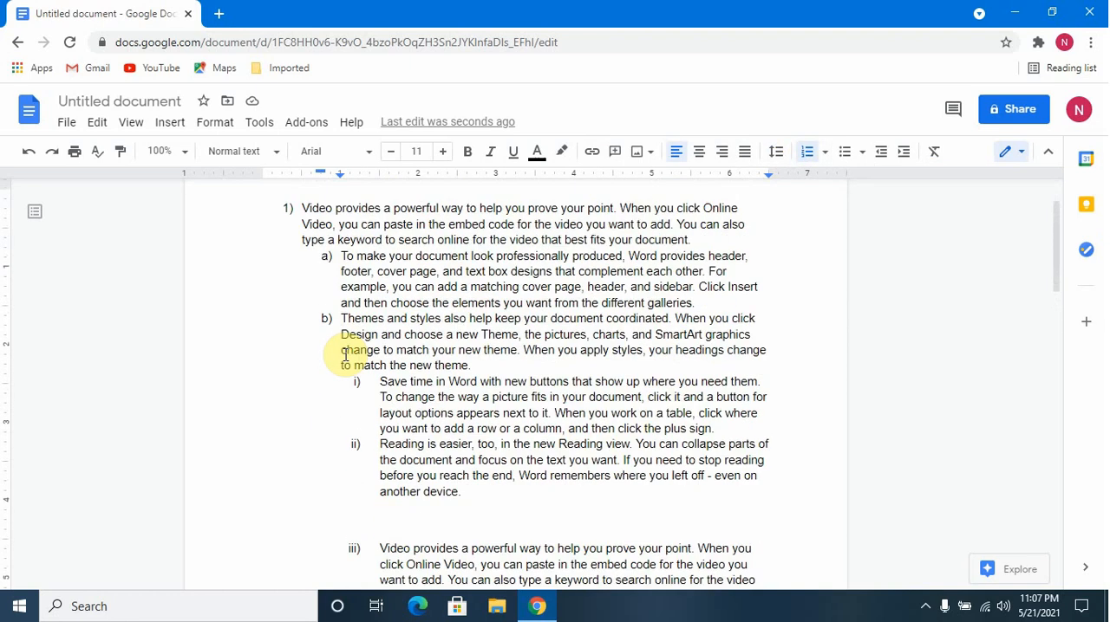
pyautogui.scroll(1, 345, 354)
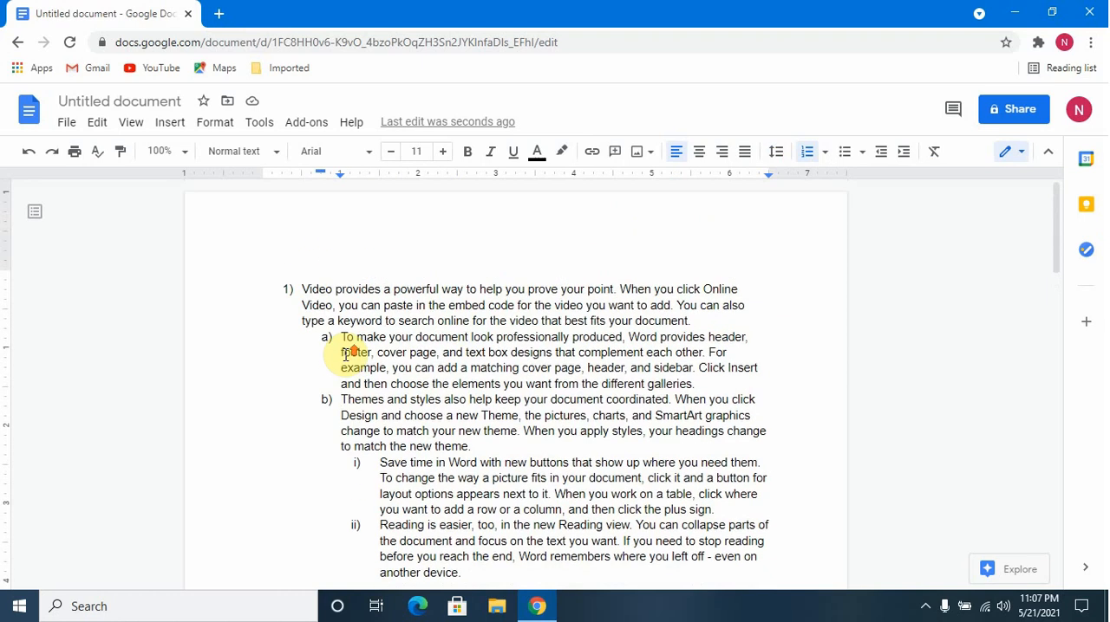